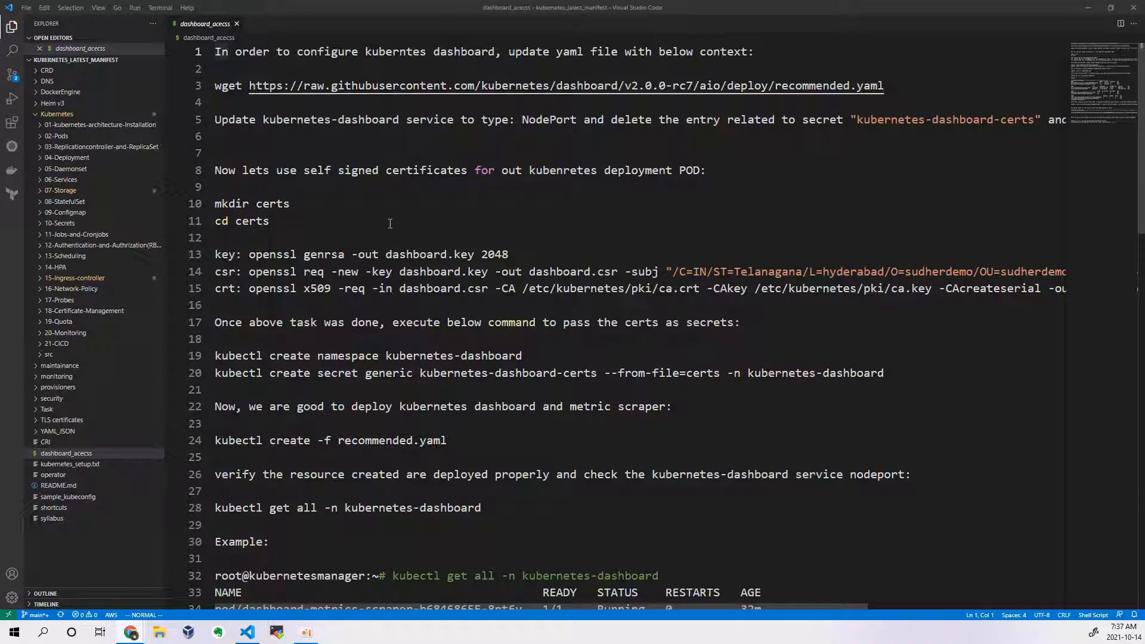
Step: Copy the kubernetes/dashboard releases link from the Reference line at the end of the dashboard_acecss notes
scroll(428, 204, down, 14)
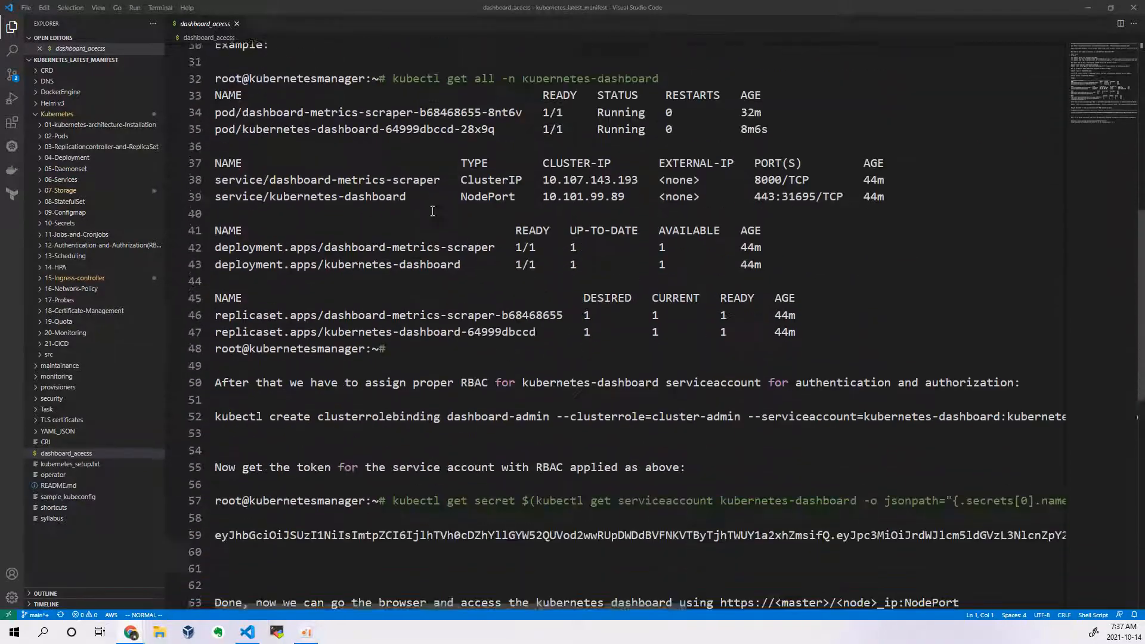
scroll(408, 254, up, 12)
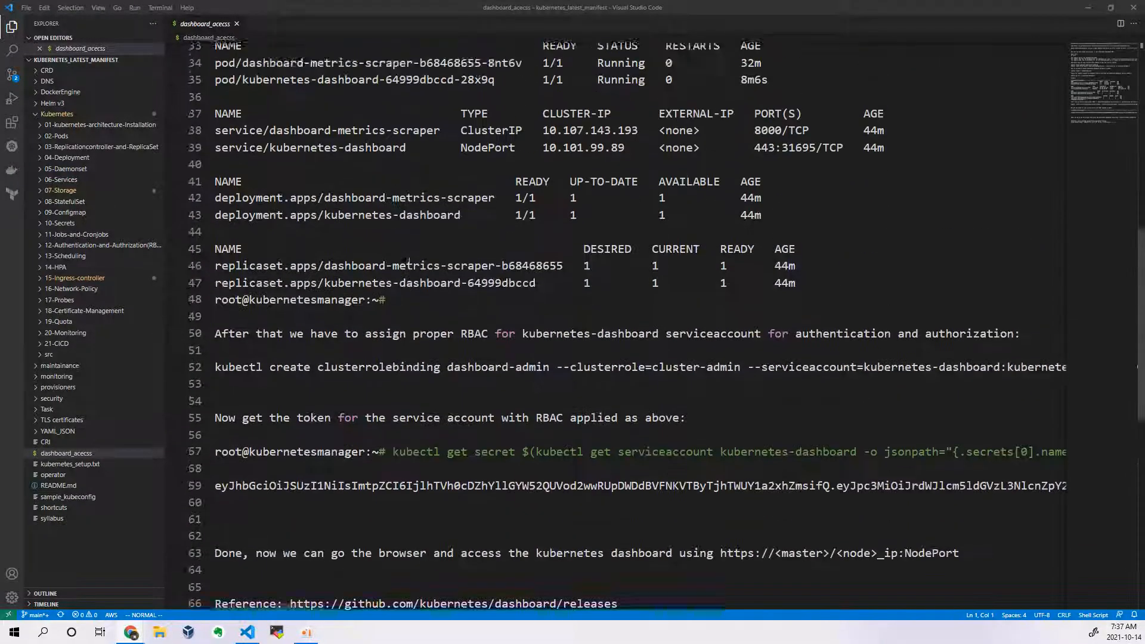
scroll(411, 257, up, 1)
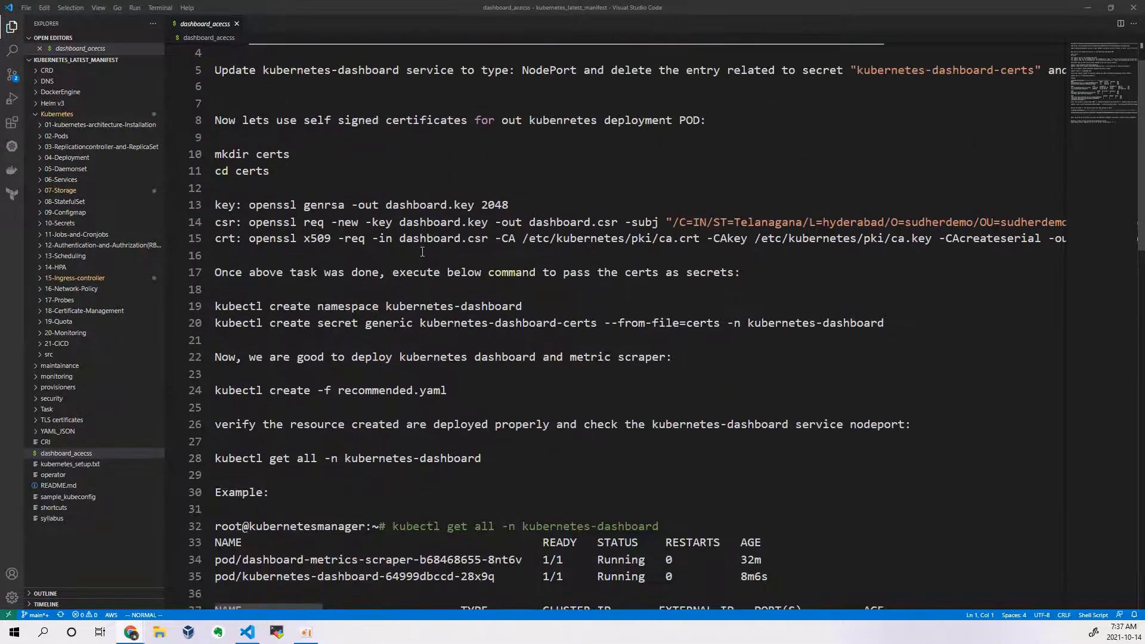
scroll(422, 252, down, 12)
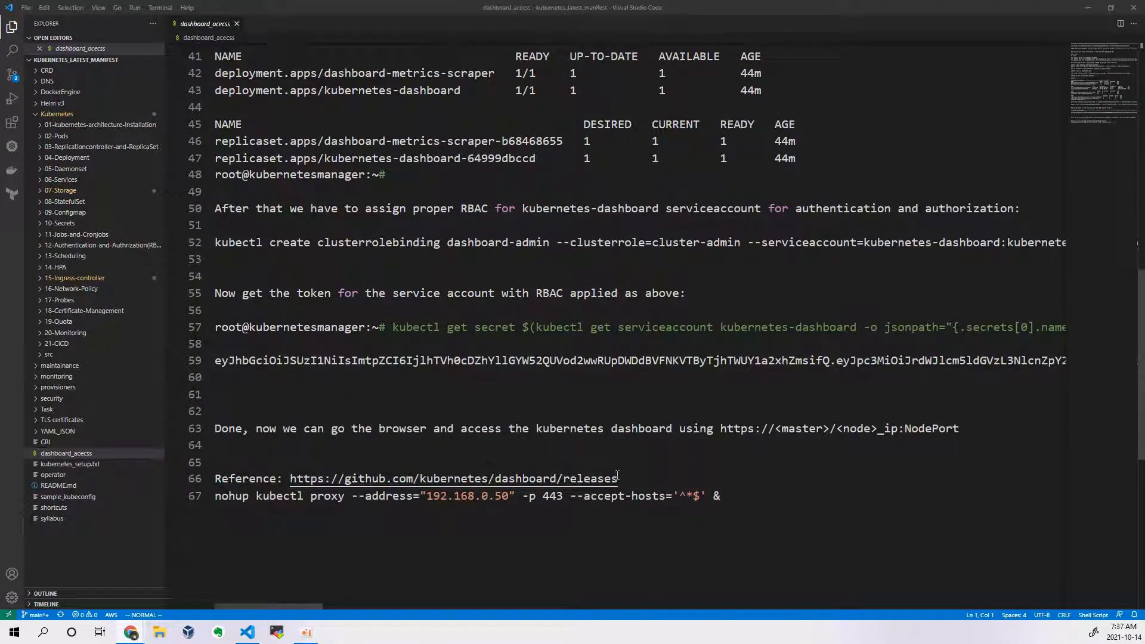
drag(618, 477, 292, 480)
right_click(344, 476)
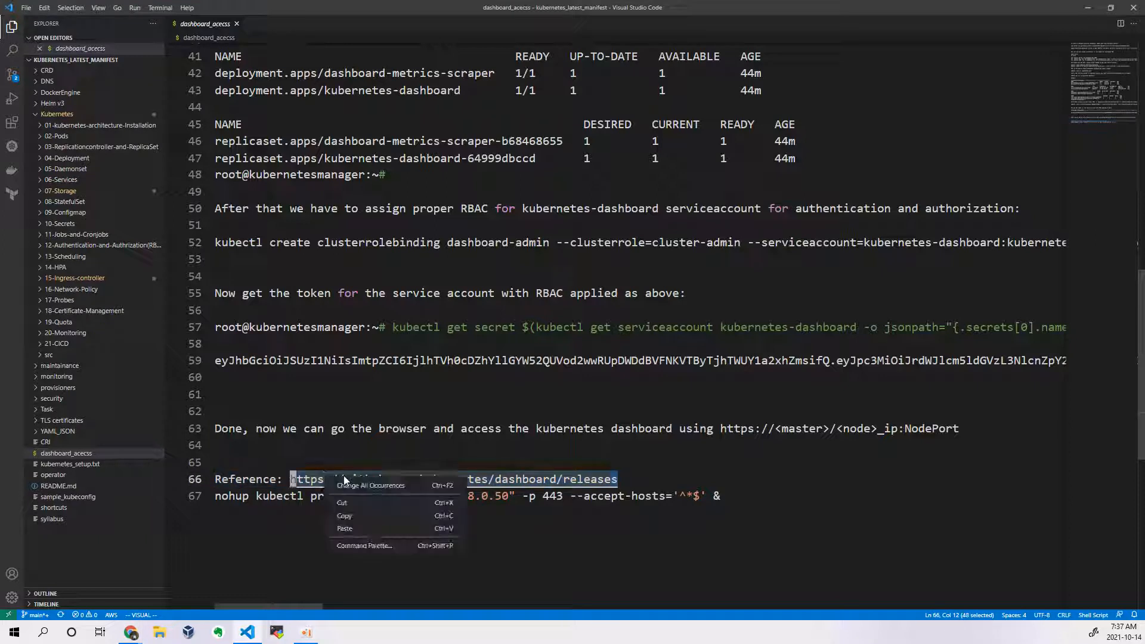
click(358, 508)
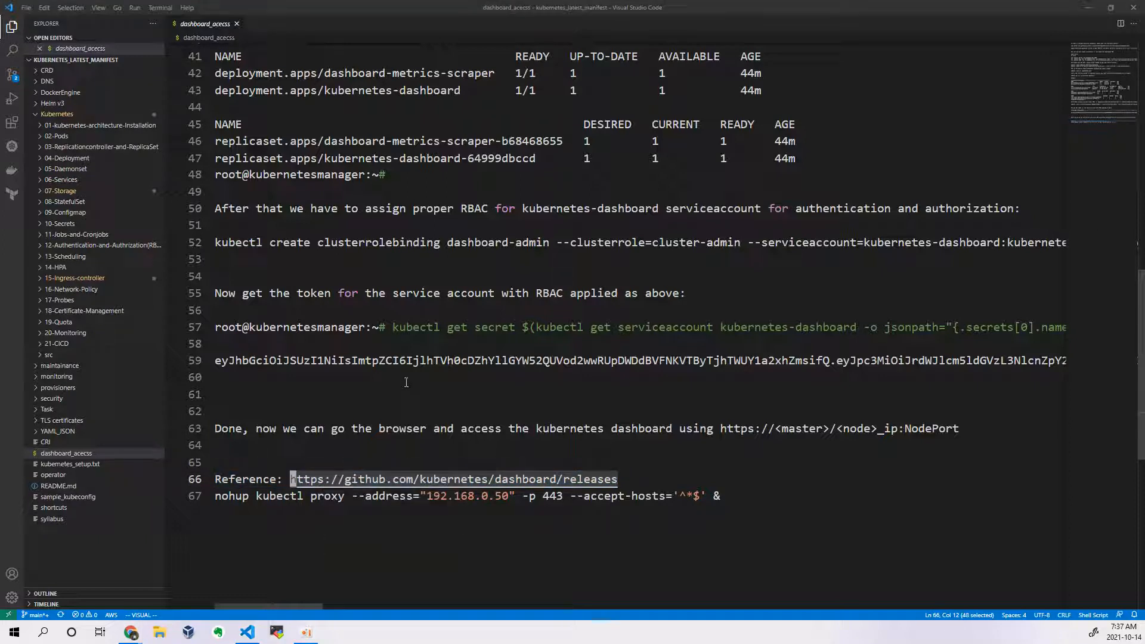
Step: Switch to Chrome and open the copied GitHub releases link in a new tab
key(alt+Tab)
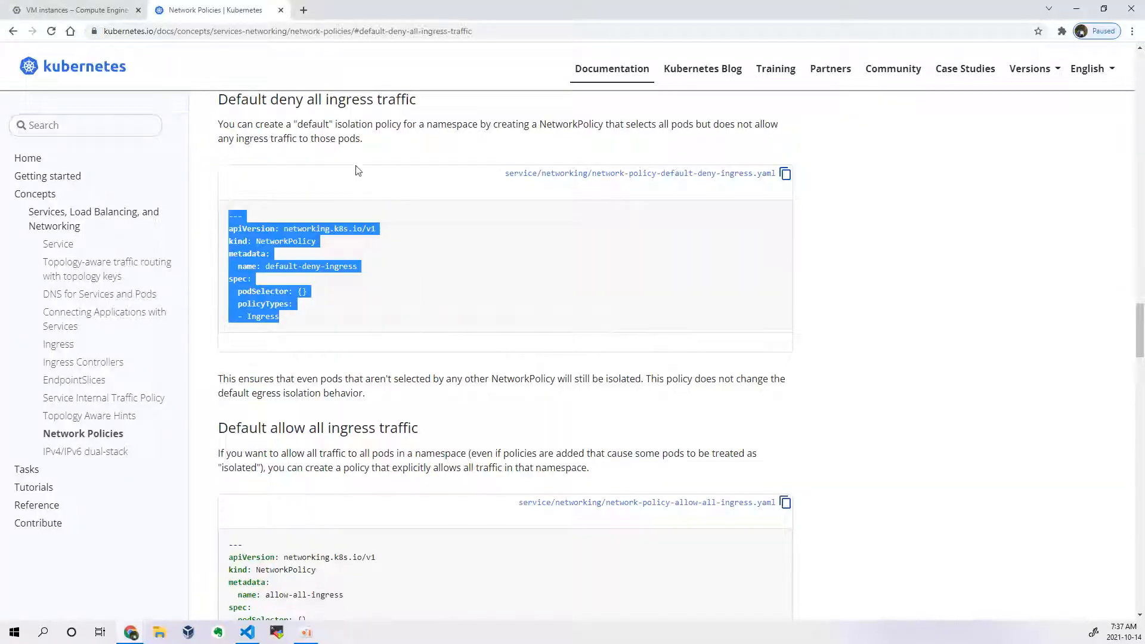
click(302, 10)
key(ctrl+v)
key(Return)
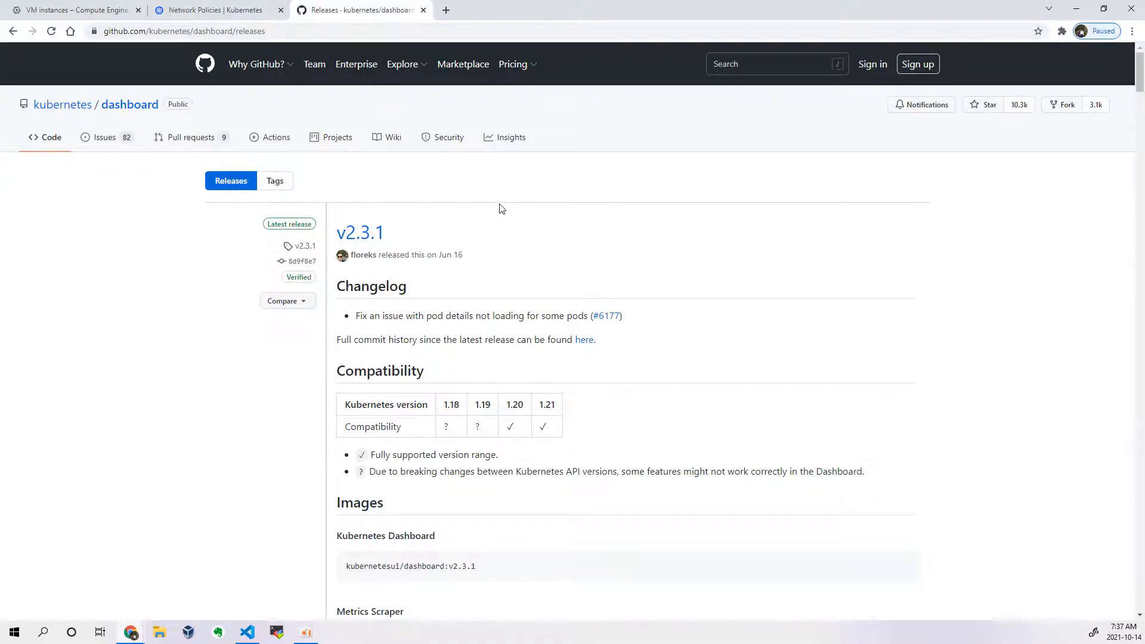
Step: Examine the v2.3.1 release notes, including the Kubernetes version compatibility table, images and installation command
scroll(502, 213, down, 2)
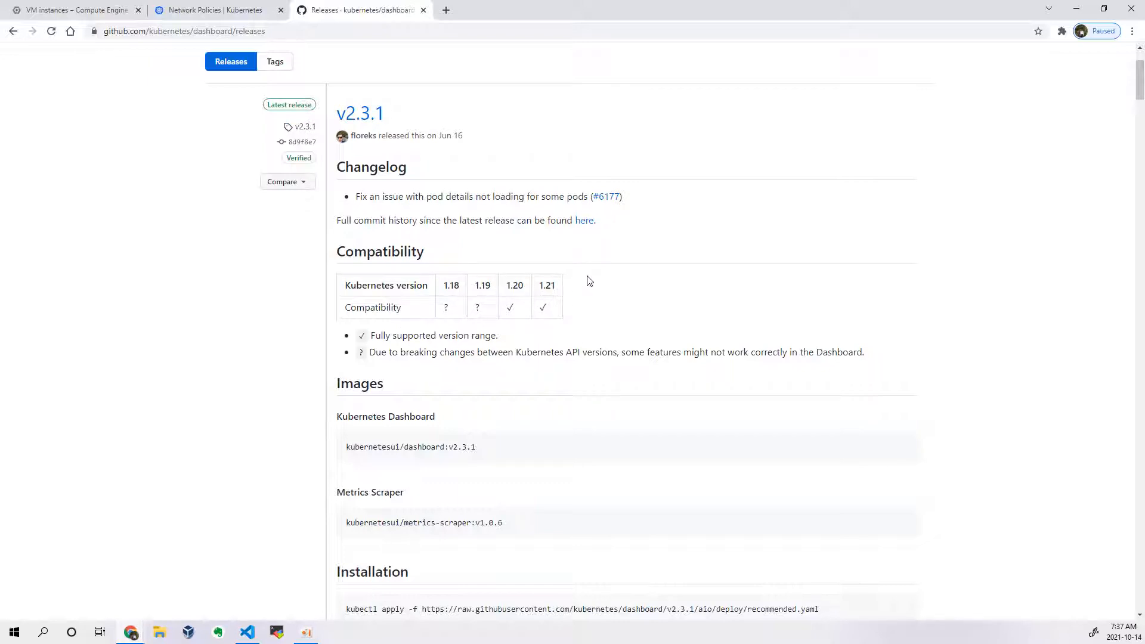
scroll(517, 310, up, 2)
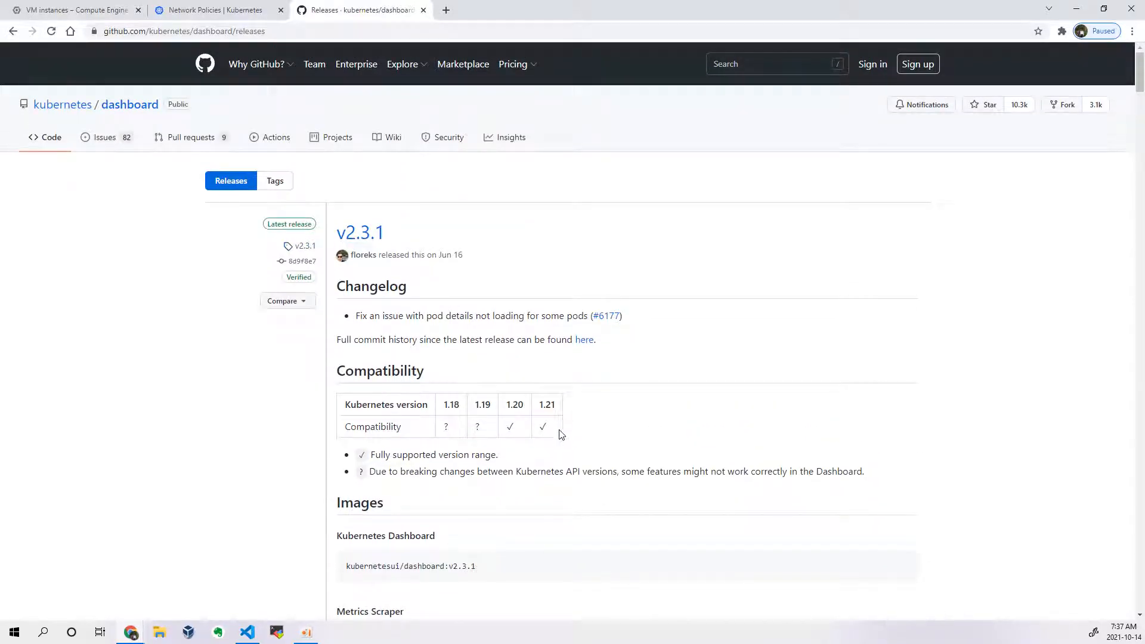
scroll(543, 284, down, 3)
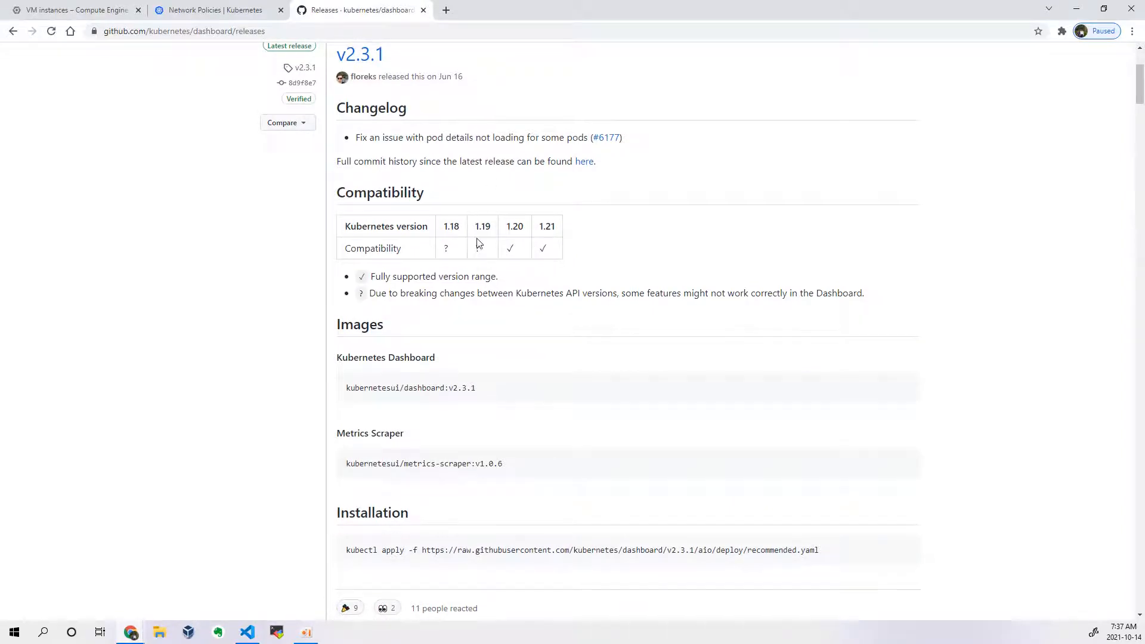
scroll(475, 242, up, 2)
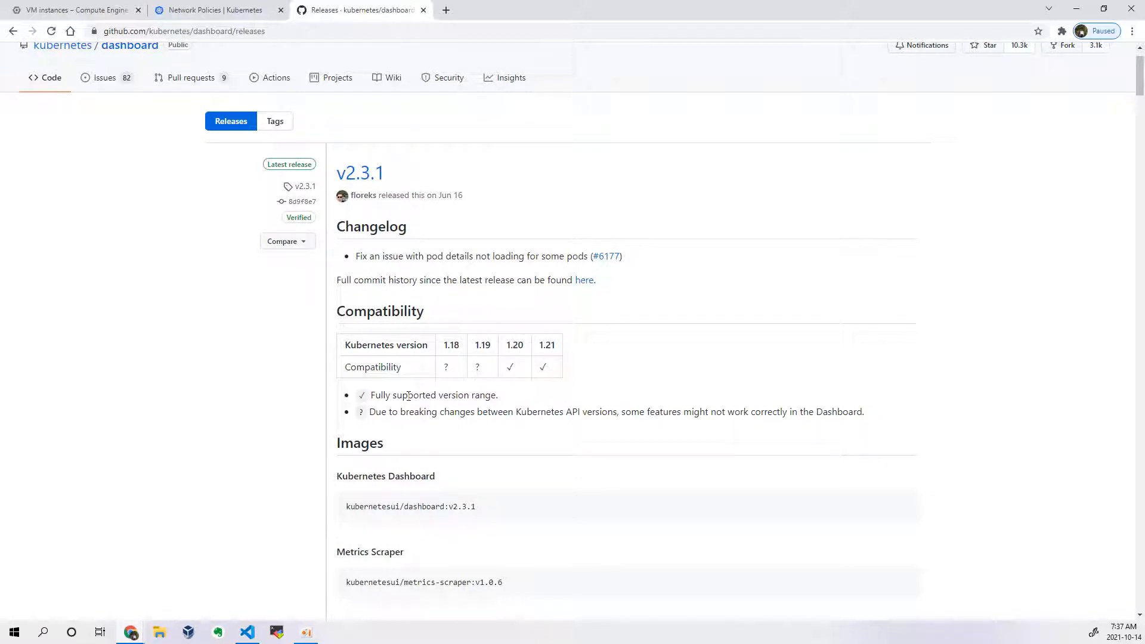
double_click(373, 413)
double_click(594, 412)
click(445, 367)
double_click(475, 366)
scroll(446, 407, down, 6)
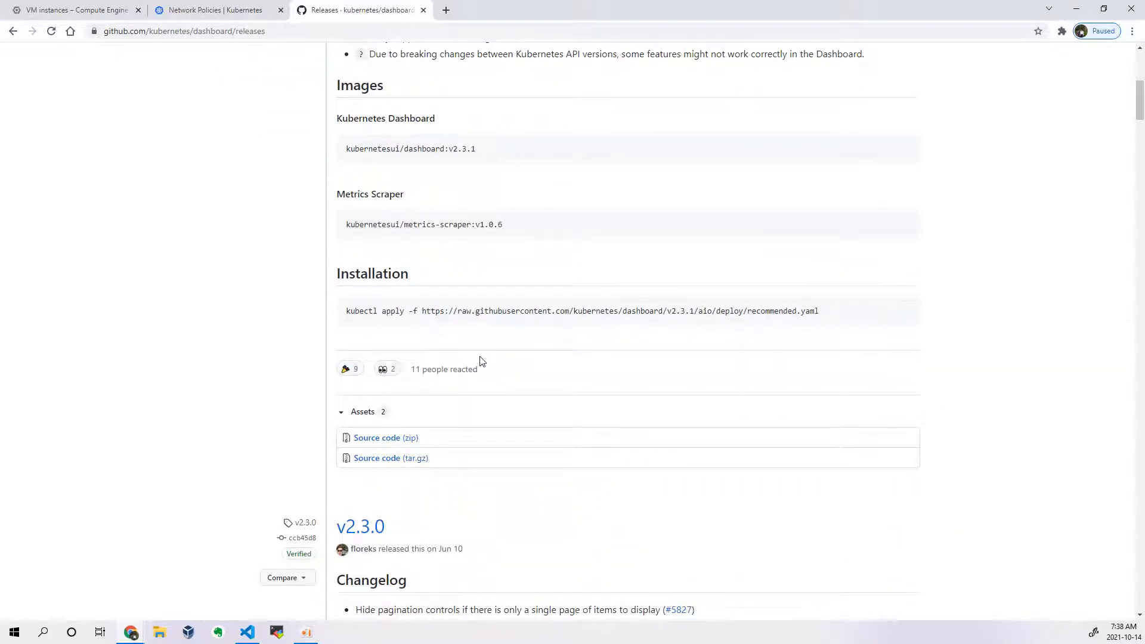
scroll(484, 365, down, 3)
scroll(486, 366, up, 10)
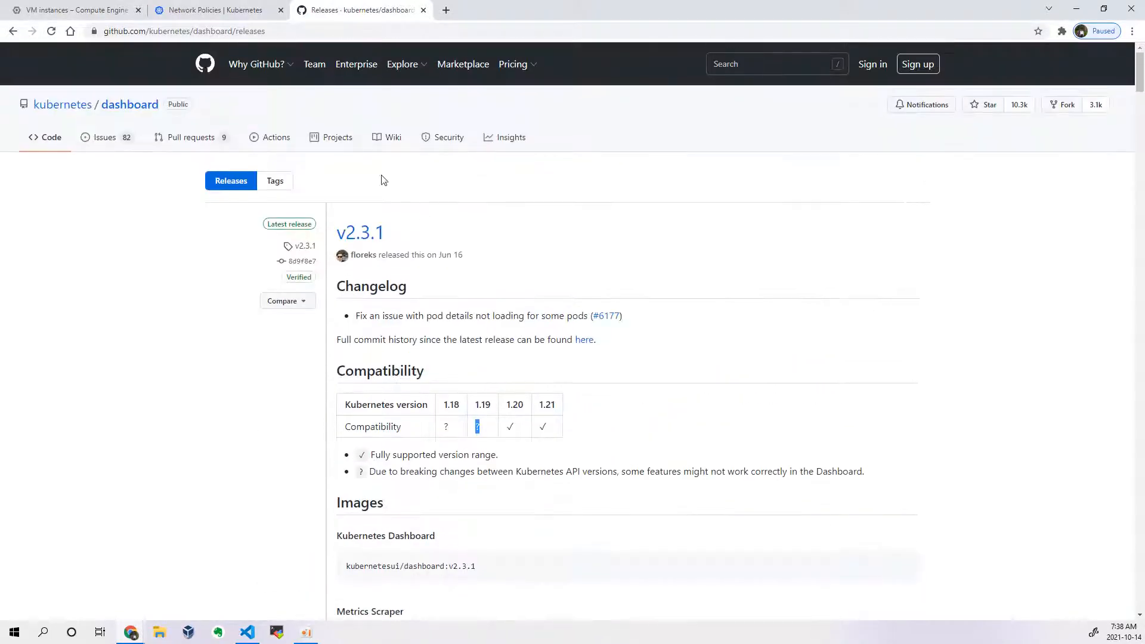
Step: Open the kubernetes/dashboard repository's main page and read the install command in the README's Getting Started section
click(145, 107)
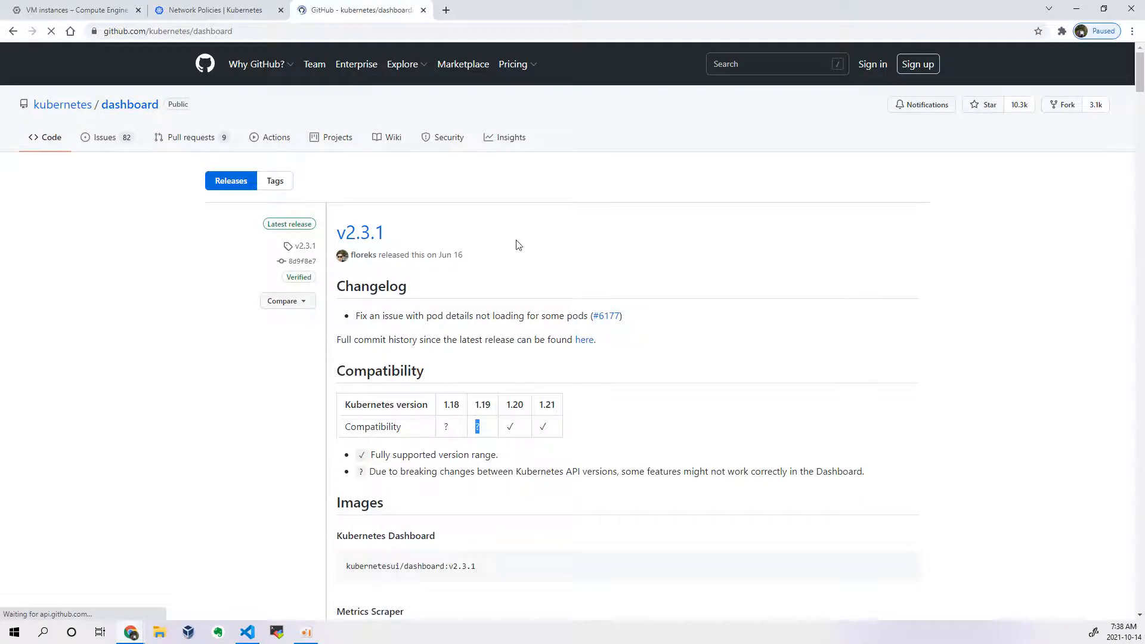
scroll(411, 383, down, 8)
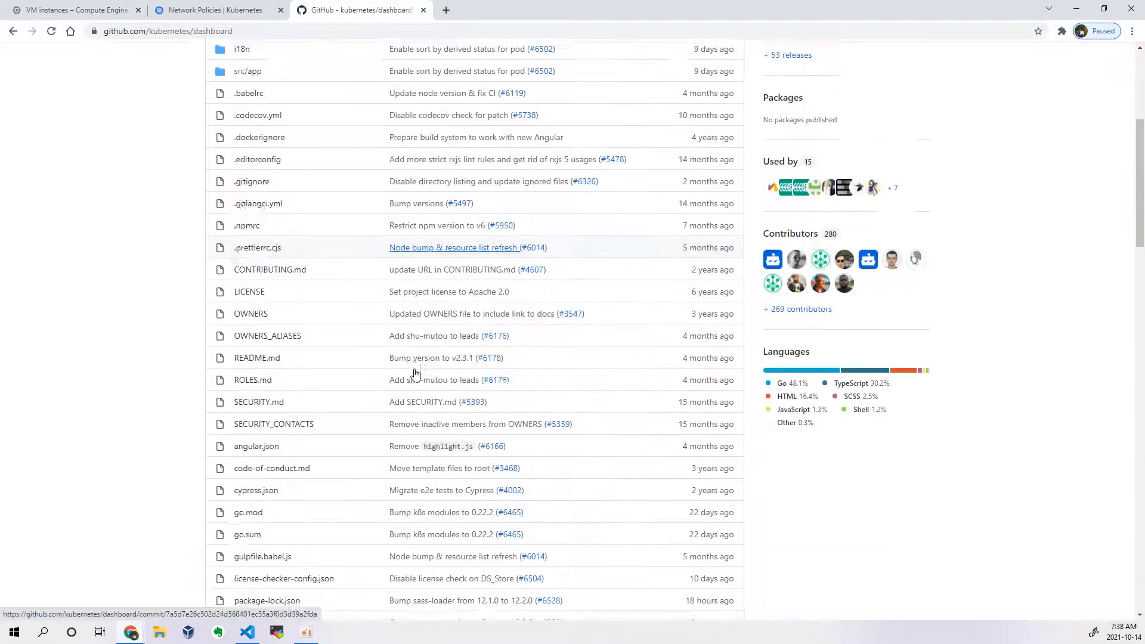
scroll(908, 125, up, 2)
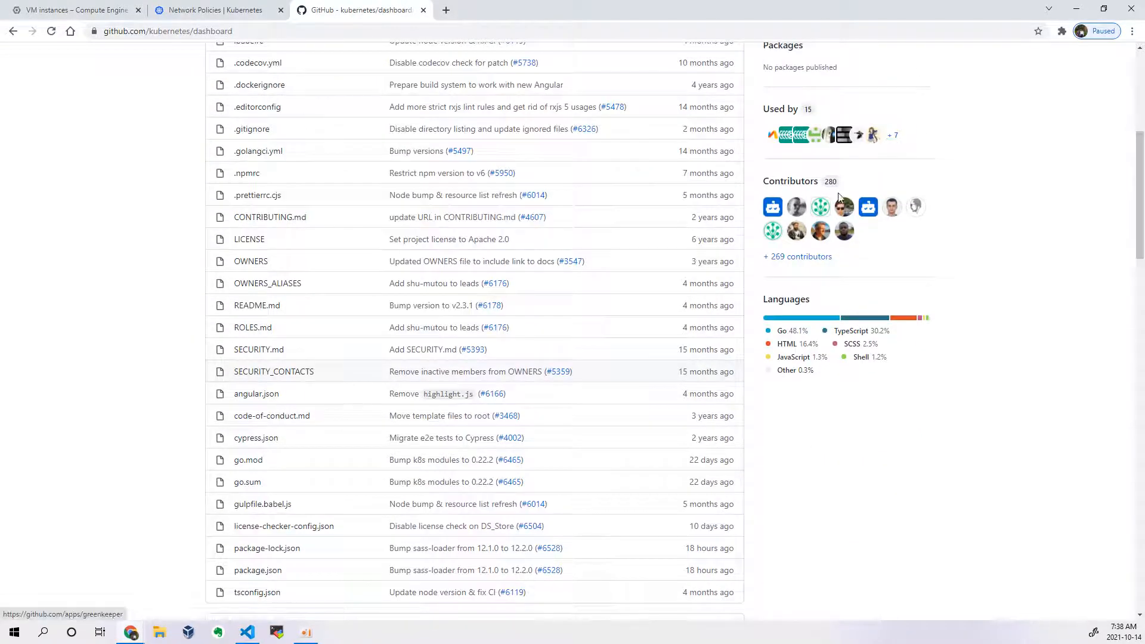
scroll(480, 340, down, 9)
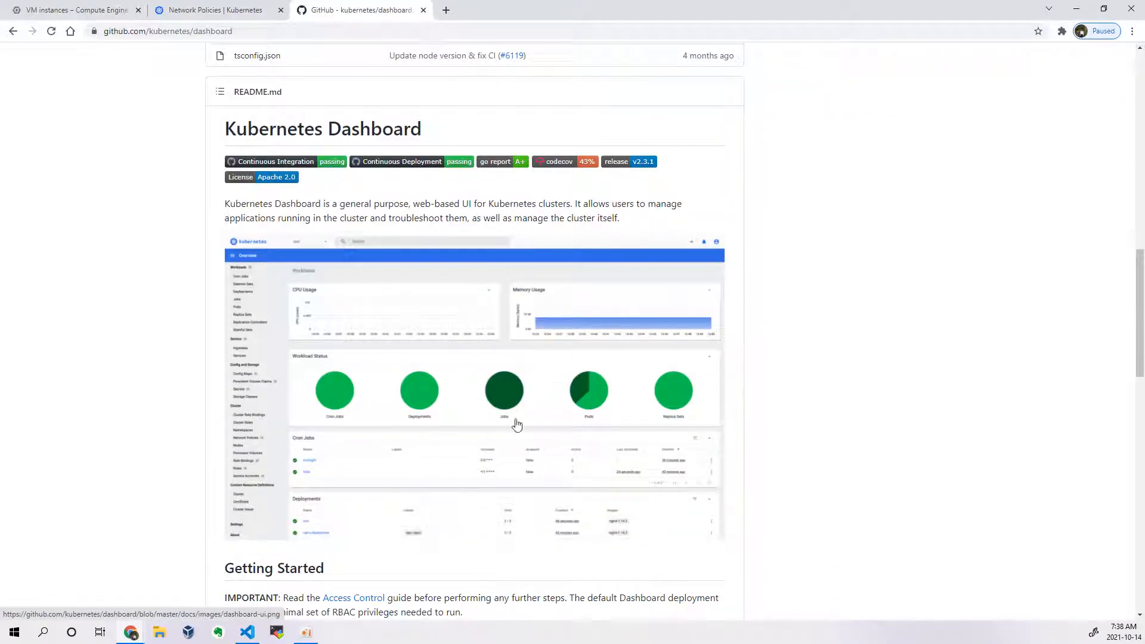
scroll(471, 349, down, 5)
scroll(483, 350, down, 6)
scroll(482, 349, up, 5)
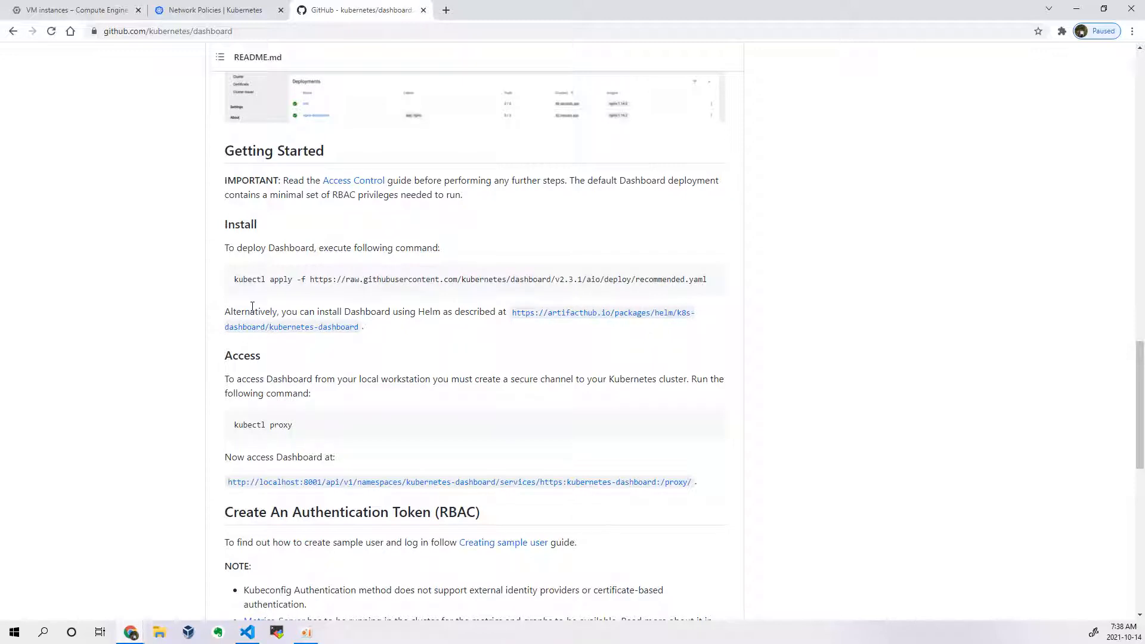
drag(232, 279, 707, 281)
click(790, 307)
Step: Check the start of the VS Code notes, then in the controlplane SSH terminal return home and create a directory named dashboard
key(alt+Tab)
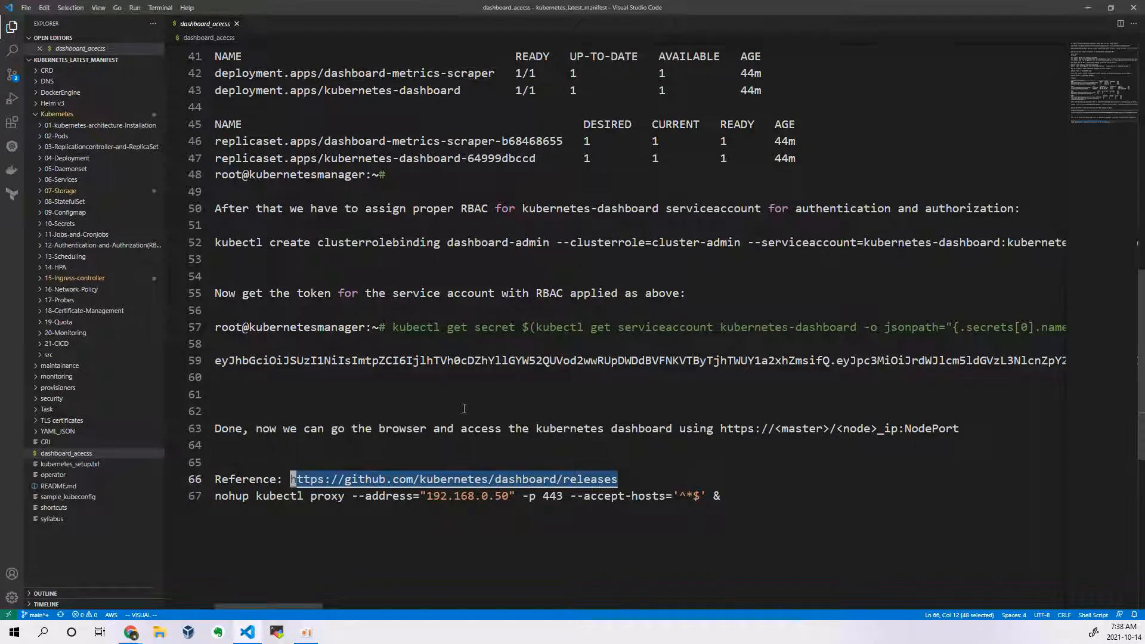
scroll(444, 405, up, 13)
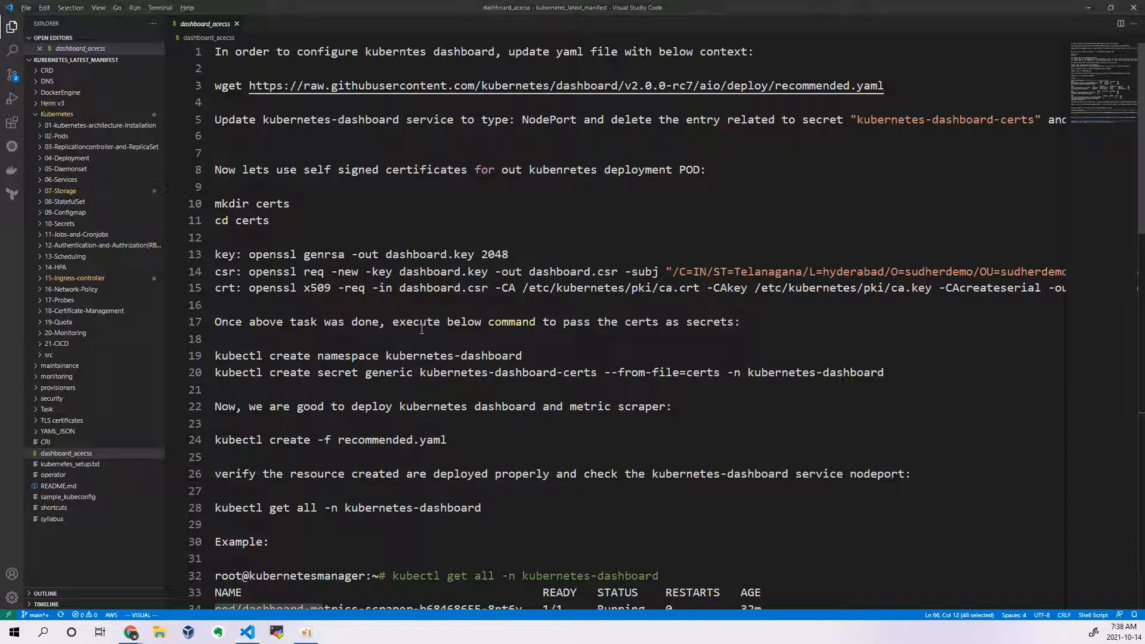
key(alt+Tab)
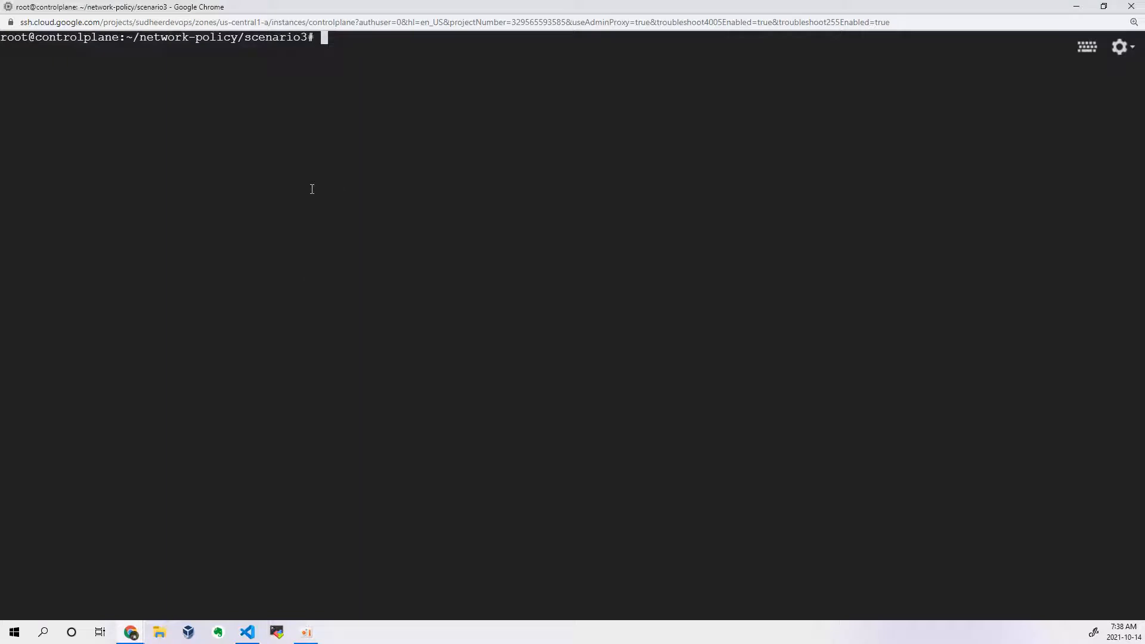
text(cd)
key(Return)
key(Return)
key(Return)
key(Return)
text(mkdir dashboard)
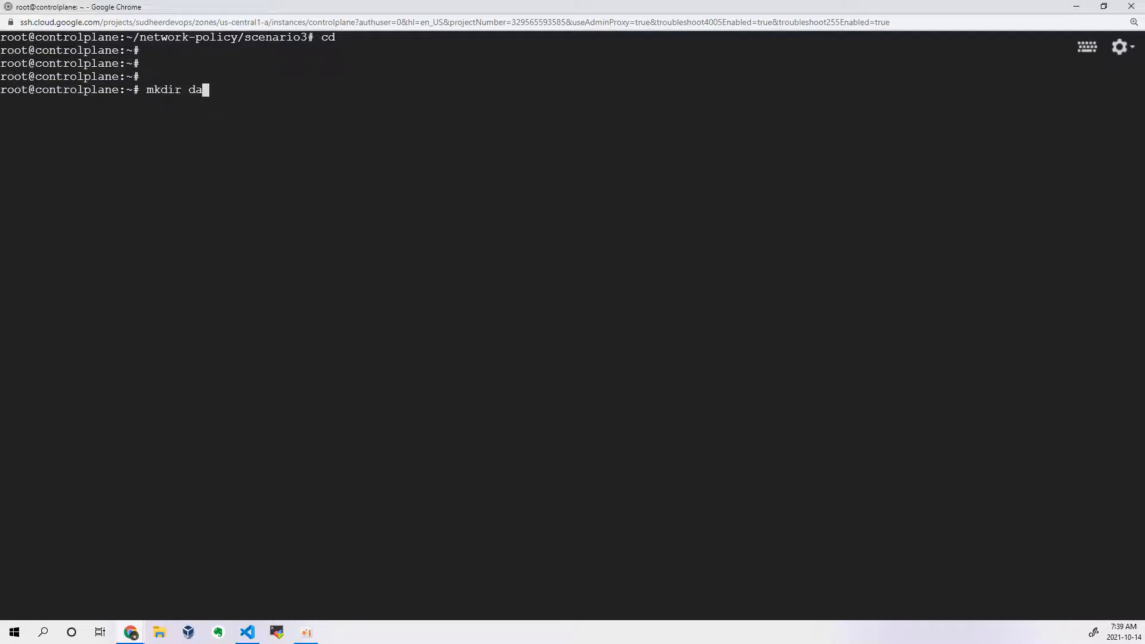
key(Return)
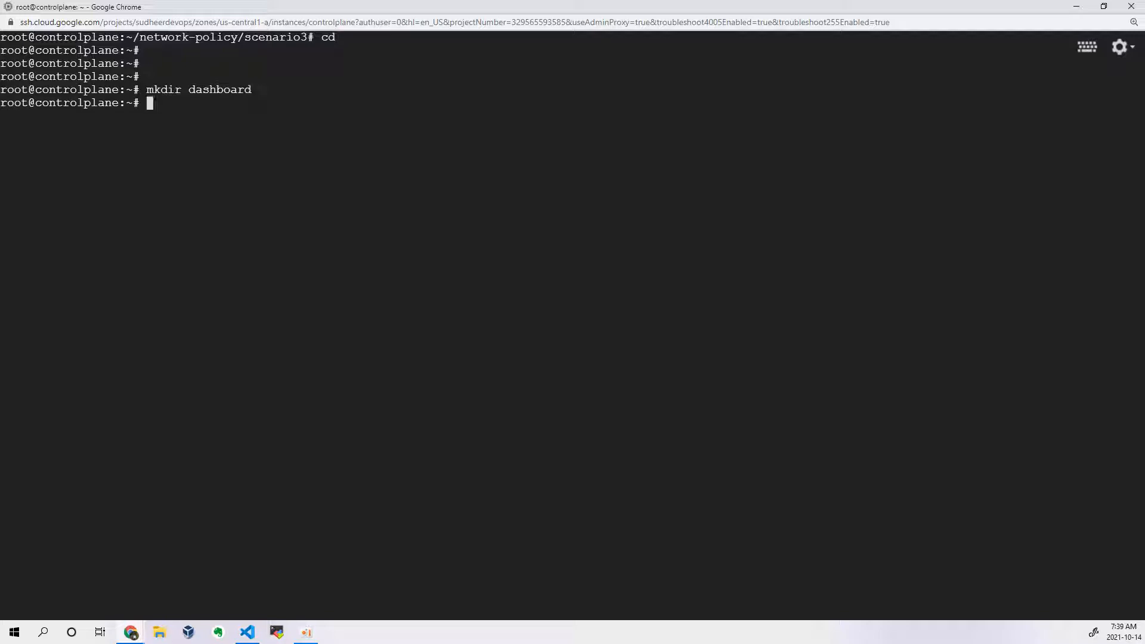
Step: Change into the dashboard directory
text(cd dA)
key(BackSpace)
text(a)
key(Tab)
key(Return)
Step: Download the v2.3.1 recommended.yaml manifest with wget, using the URL from the README's install command
text(wget)
key(alt+Tab)
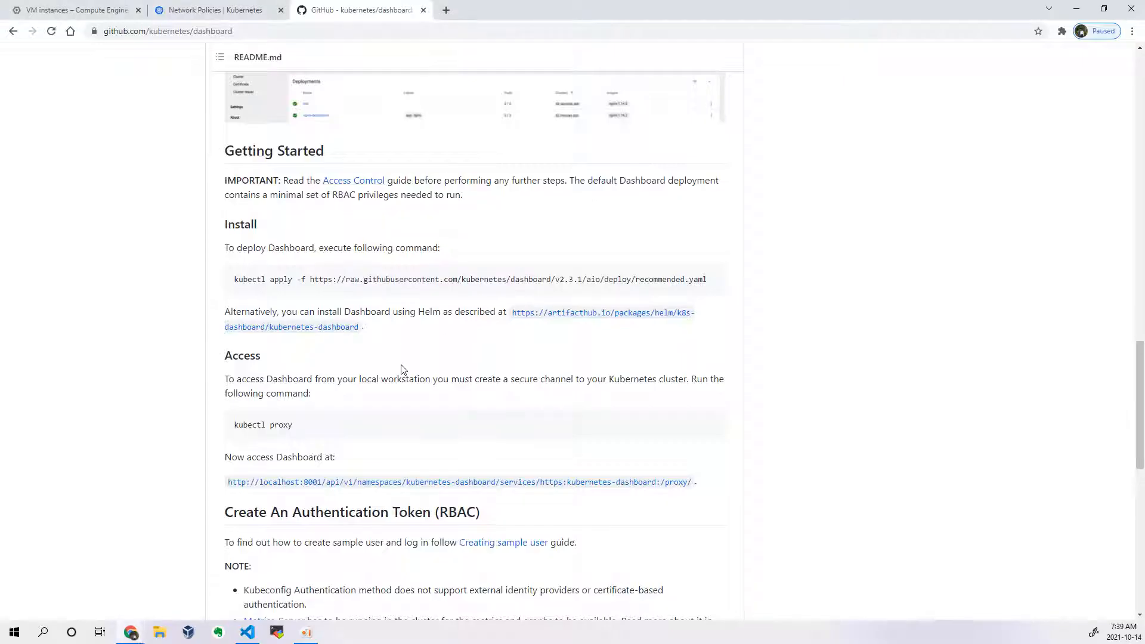
drag(310, 279, 724, 282)
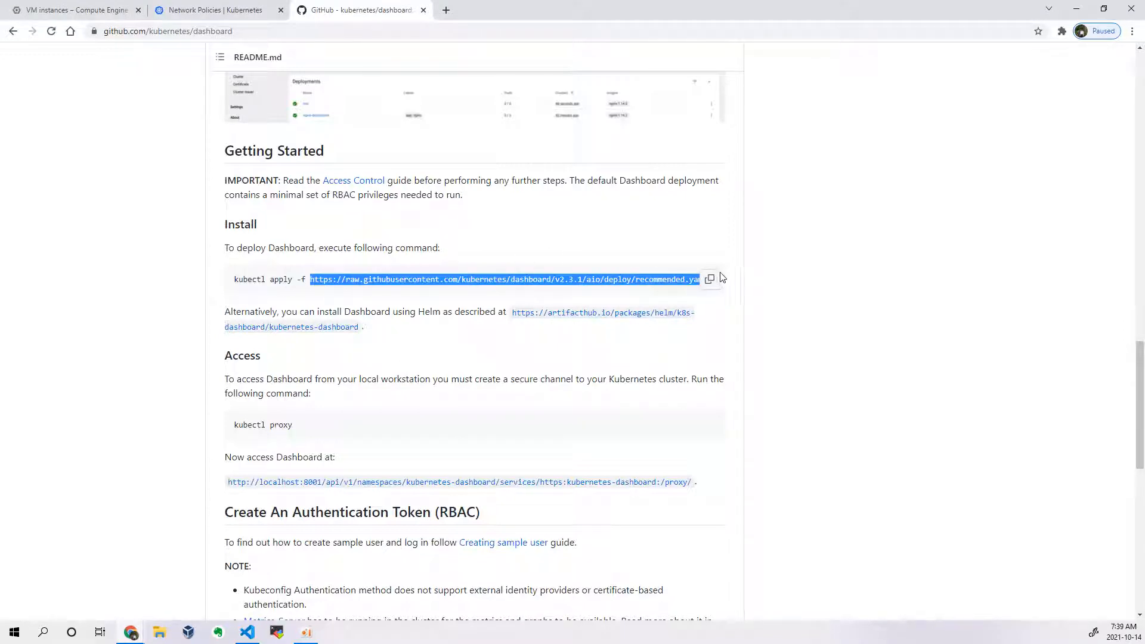
key(alt+Tab)
key(ctrl+v)
key(Return)
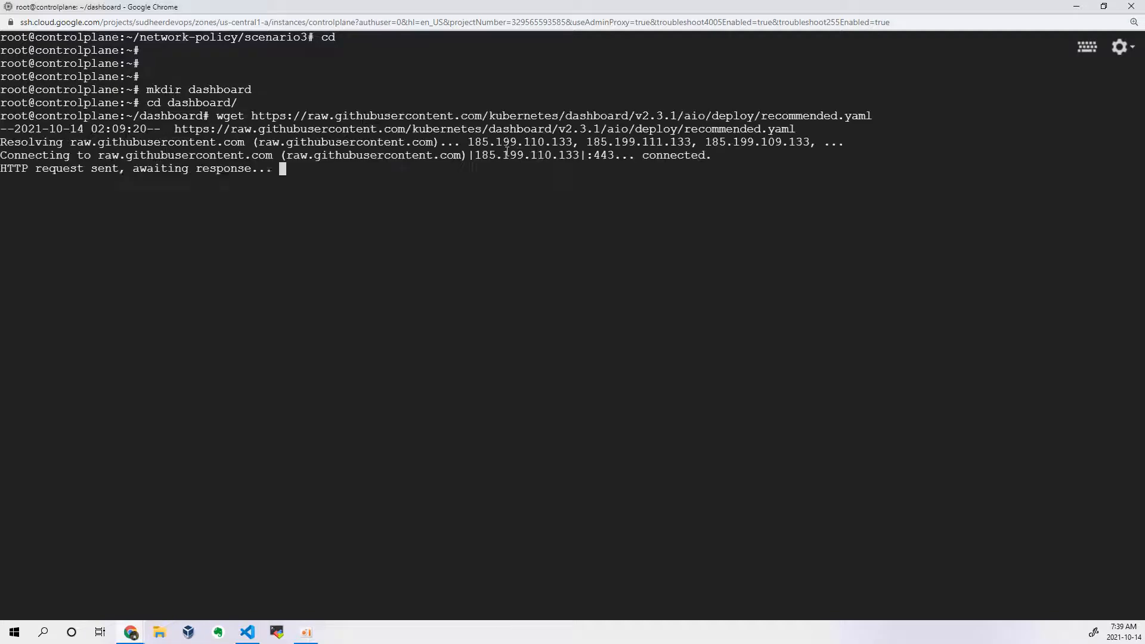
key(Return)
Step: Open recommended.yaml in the vi editor
text(vi rec)
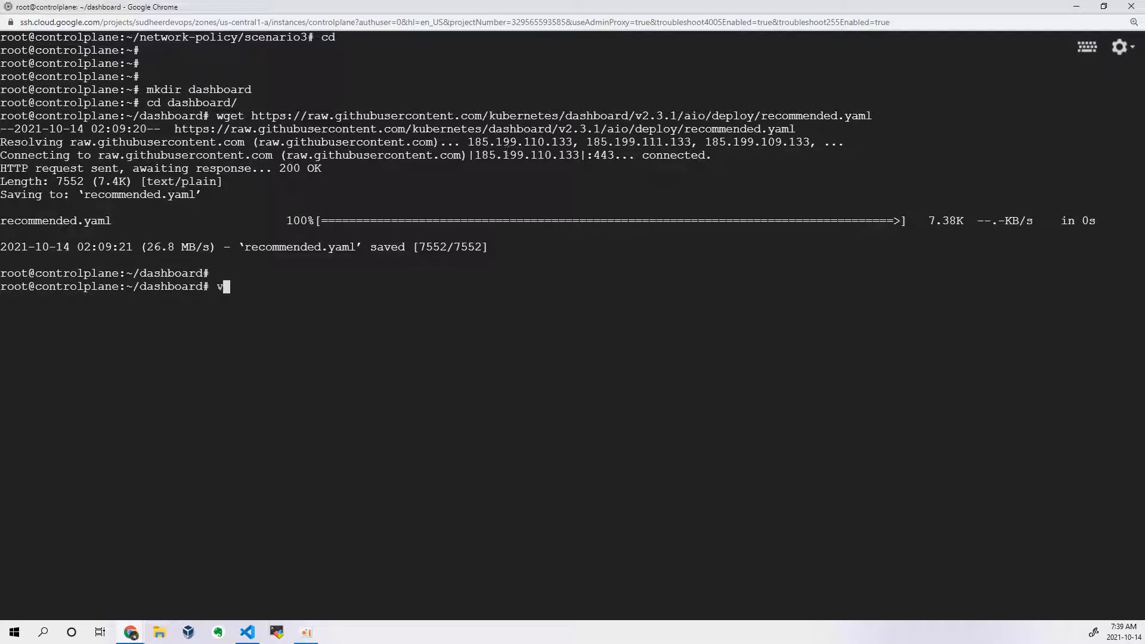
key(Tab)
key(Return)
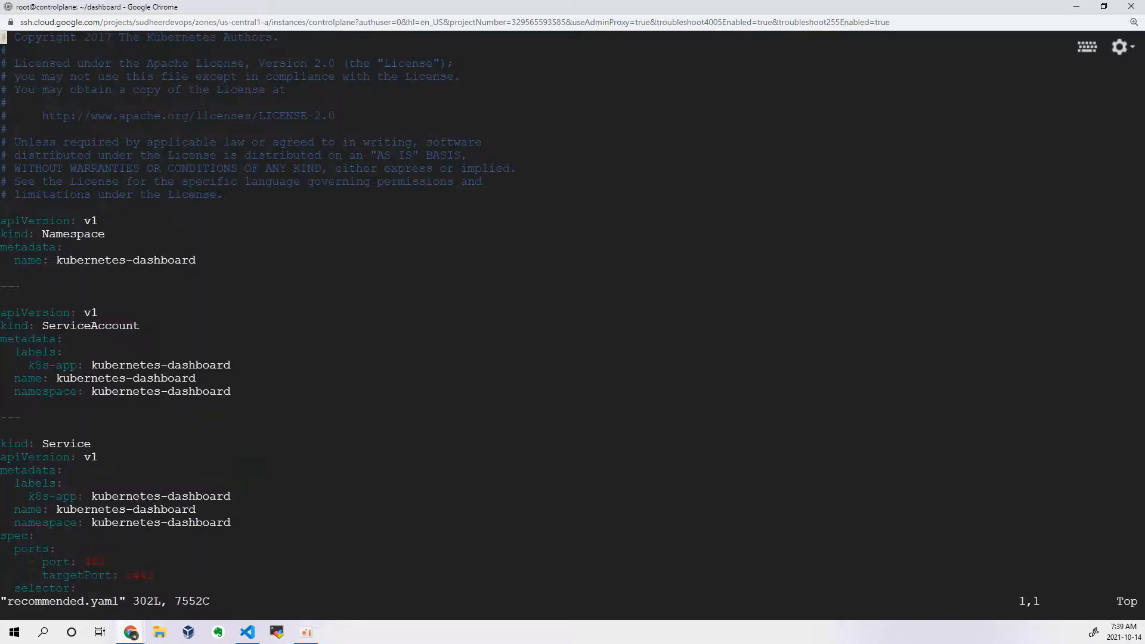
Step: Review the resource definitions in recommended.yaml from the Namespace through to the metrics scraper Deployment at the end of the file
key(Down)
key(Down)
key(Down)
key(Down)
key(Down)
key(Down)
key(Down)
key(Down)
key(Down)
key(Down)
key(Down)
key(Down)
key(Down)
key(Down)
key(Down)
key(Down)
key(Down)
key(Down)
key(Down)
key(Down)
key(Up)
key(Up)
key(Up)
key(Up)
key(Up)
key(Up)
key(Up)
key(Up)
key(Down)
key(Down)
key(Down)
key(Down)
key(Down)
key(Down)
key(Down)
key(Down)
key(Down)
key(Down)
key(Down)
key(Down)
key(Down)
key(Down)
key(Down)
key(Down)
key(Down)
key(Down)
key(Down)
key(Down)
key(Down)
key(Down)
key(Down)
key(Down)
key(Down)
key(Down)
key(Down)
key(Down)
key(Down)
key(Down)
key(Down)
key(Down)
key(Down)
key(Down)
key(Down)
key(Down)
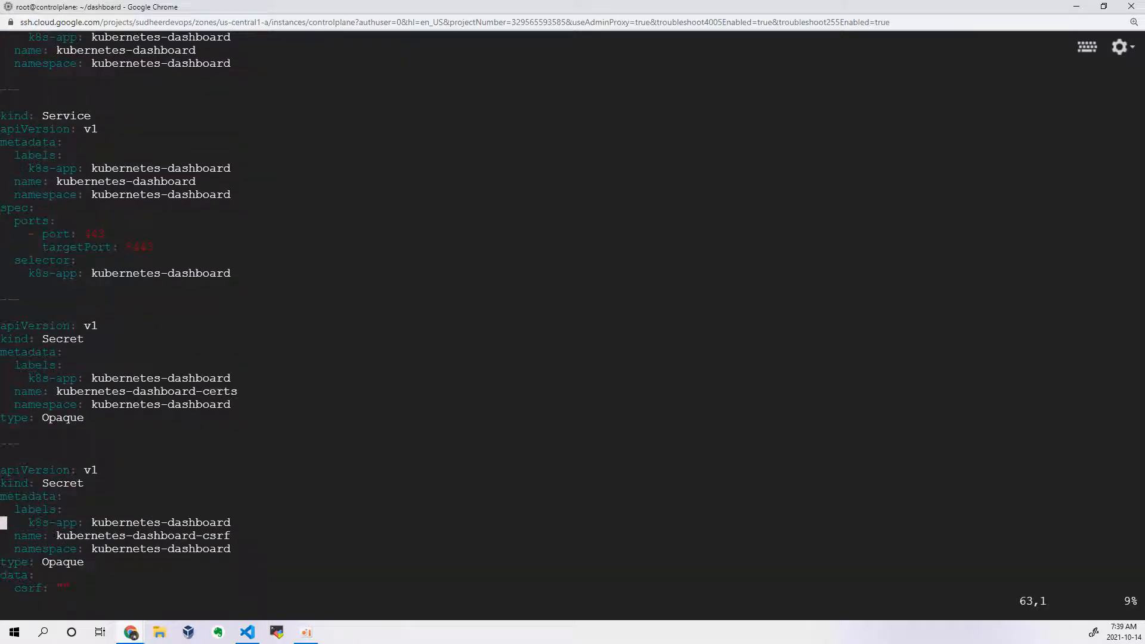
key(Down)
key(Down)
key(Down)
key(Down)
key(Down)
key(Down)
key(Down)
key(Down)
key(Down)
key(Down)
key(Down)
key(Down)
key(Down)
key(Down)
key(Down)
key(Down)
key(Down)
key(Down)
key(Down)
key(Down)
key(Down)
key(Down)
key(Down)
key(Down)
key(Down)
key(Down)
key(Down)
key(Down)
key(Down)
key(Down)
key(Down)
key(Down)
key(Down)
key(Down)
key(Down)
key(Down)
key(Down)
key(Down)
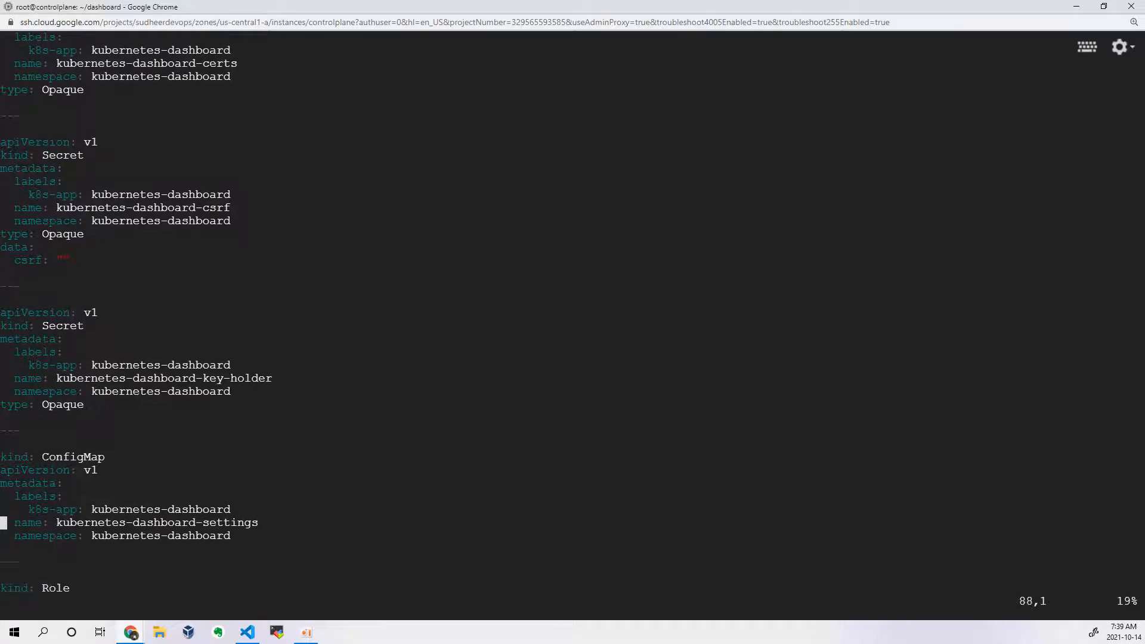
key(Down)
key(Down)
key(Down)
key(Down)
key(Down)
key(Down)
key(Down)
key(Down)
key(Down)
key(Down)
key(Down)
key(Down)
key(Down)
key(Down)
key(Down)
key(Down)
key(Down)
key(Down)
key(Down)
key(Down)
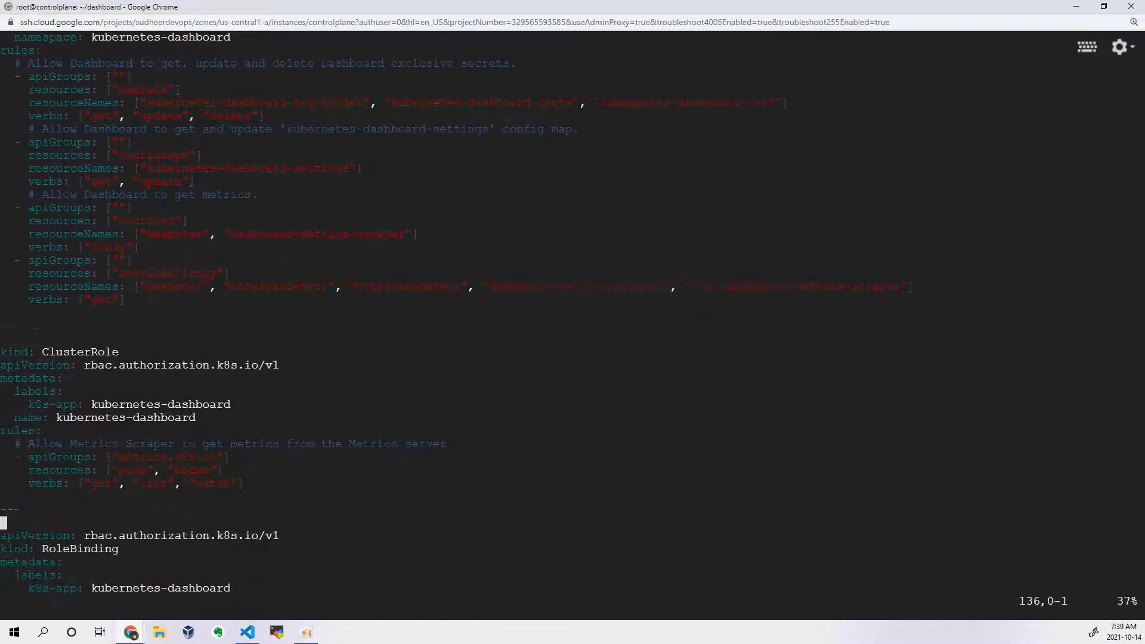
key(Down)
key(Down)
key(Down)
key(Down)
key(Down)
key(Down)
key(Down)
key(Down)
key(Down)
key(Down)
key(Down)
key(Down)
key(Down)
key(Down)
key(Down)
key(Down)
key(Down)
key(Down)
key(Down)
key(Down)
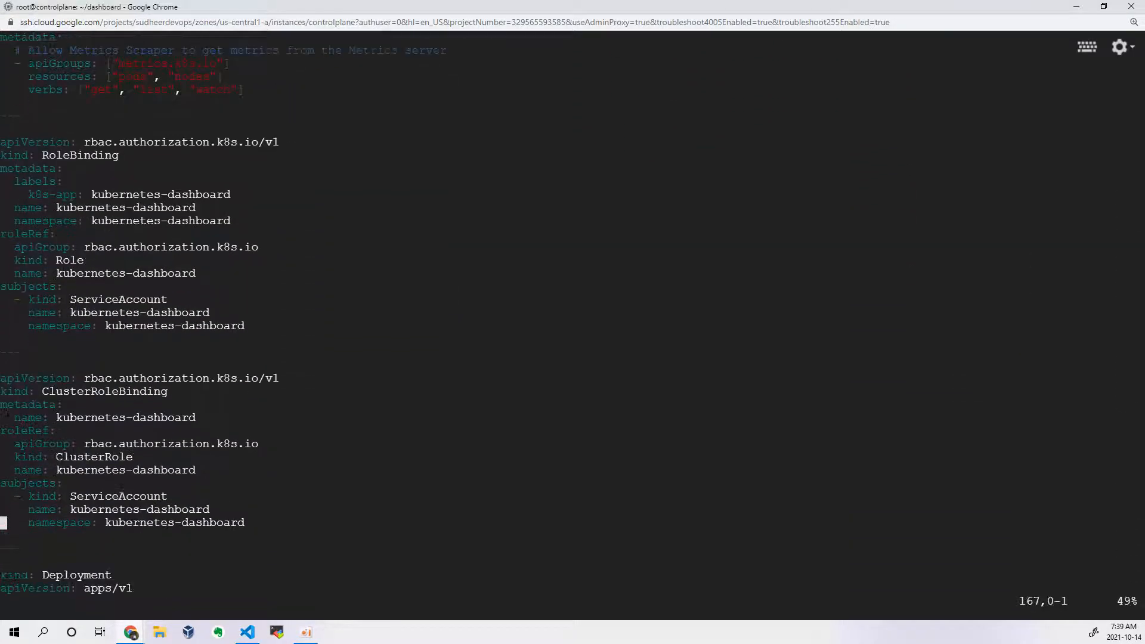
key(Down)
key(Down)
key(Down)
key(Down)
key(Down)
key(Down)
key(Down)
key(Down)
key(Down)
key(Down)
key(Down)
key(Down)
key(Down)
key(Down)
key(Down)
key(Up)
key(Up)
key(Up)
key(Up)
key(Up)
key(Up)
key(Up)
key(Up)
key(Up)
key(Up)
key(Up)
key(Up)
key(Up)
key(Up)
key(Up)
key(Up)
key(Up)
key(Up)
key(Up)
key(Up)
key(Up)
key(Up)
key(Up)
key(Up)
key(Up)
key(Up)
key(Up)
key(Down)
key(Down)
key(Down)
key(Down)
key(Down)
key(Down)
key(Down)
key(Down)
key(Down)
key(Down)
key(Down)
key(Down)
key(Down)
key(Down)
key(Down)
key(Down)
key(Down)
key(Down)
key(Down)
key(Down)
key(Down)
key(Down)
key(Down)
key(Down)
key(Down)
key(Down)
key(Down)
key(Down)
key(Down)
key(Down)
key(Down)
key(Down)
key(Down)
key(Down)
key(Down)
key(Down)
key(Down)
key(Down)
key(Down)
key(Down)
key(Down)
key(Down)
key(Down)
key(Down)
key(Down)
key(Down)
key(Down)
key(Down)
key(Down)
key(Down)
key(Down)
key(Down)
key(Down)
key(Down)
key(Down)
key(Down)
key(Down)
key(Down)
key(Down)
key(Down)
key(Down)
key(Down)
key(Down)
key(Down)
key(Down)
key(Down)
key(Down)
key(Down)
key(Down)
key(Down)
key(Down)
key(Down)
key(Down)
key(Down)
key(Down)
key(Down)
key(Down)
key(Down)
key(Down)
key(Down)
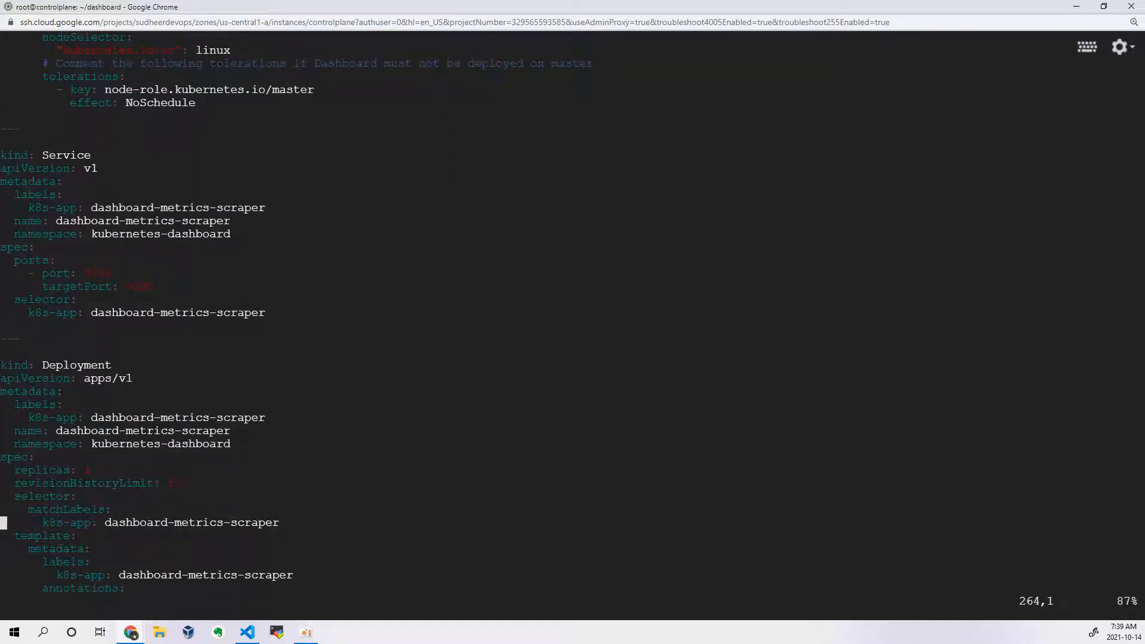
key(Down)
key(Down)
key(Down)
key(Down)
key(Down)
key(Down)
key(Down)
key(Down)
key(Down)
key(Down)
key(Down)
key(Down)
key(Down)
key(Down)
key(Down)
key(Down)
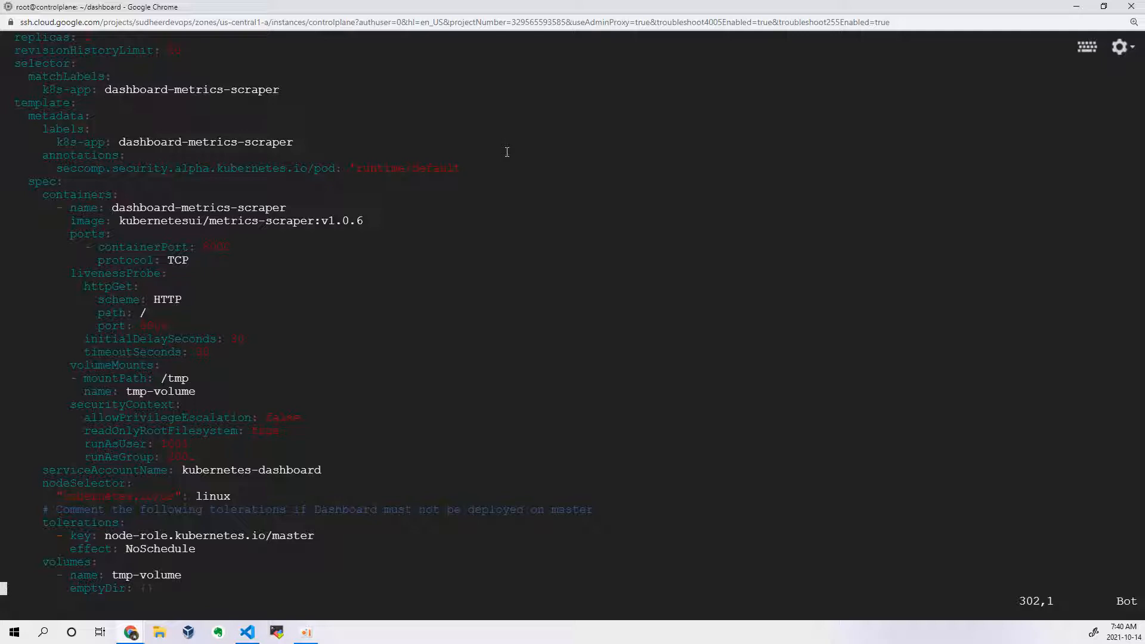
Step: Switch to the kubernetes/dashboard GitHub page and examine the README's dashboard preview and Getting Started install section
key(Up)
key(Up)
key(alt+Tab)
scroll(652, 184, up, 8)
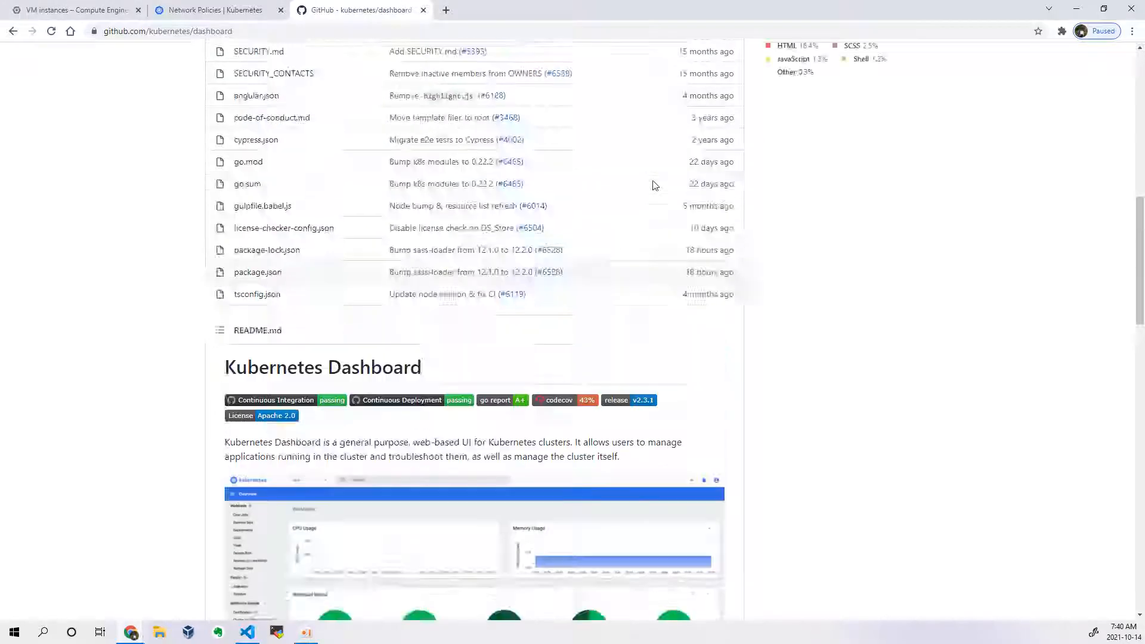
scroll(596, 226, down, 3)
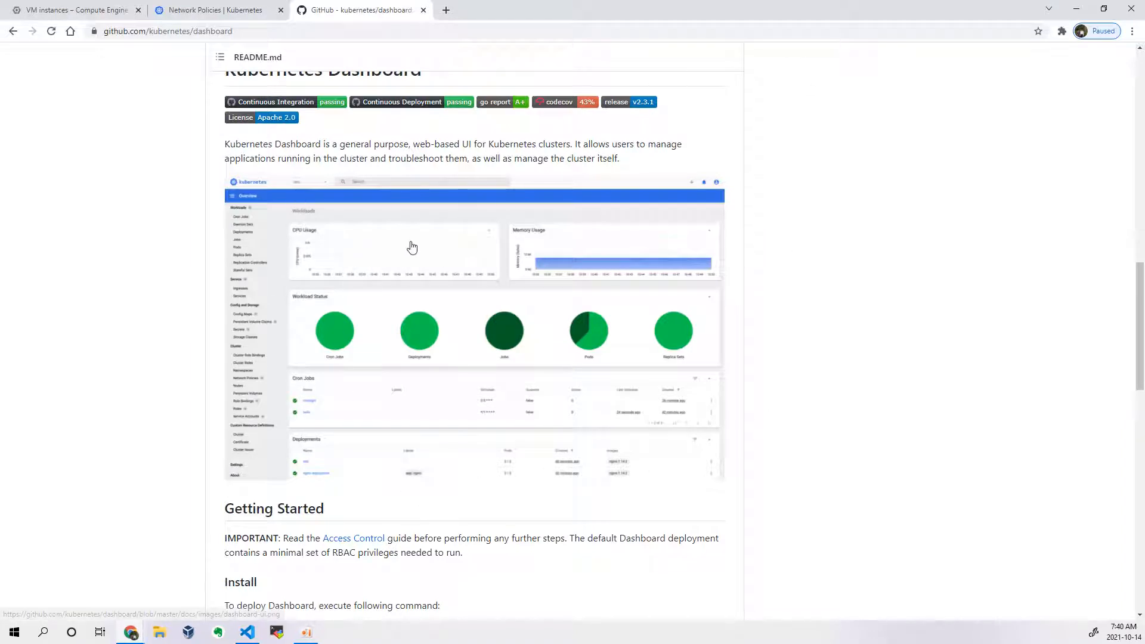
scroll(383, 505, down, 3)
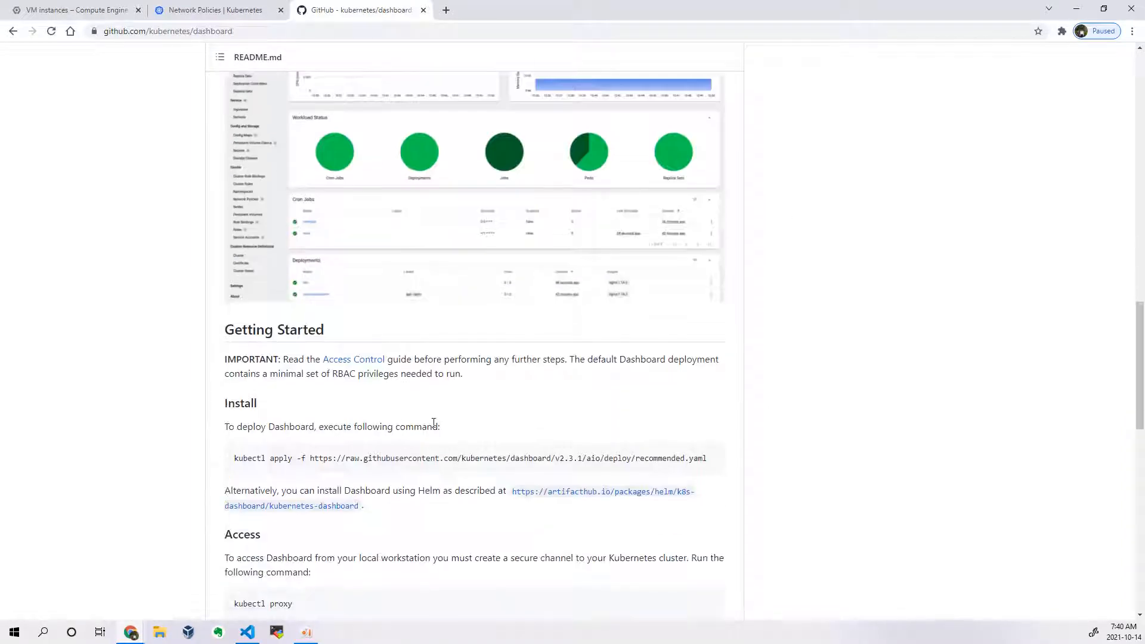
Step: Return to the SSH terminal and quit recommended.yaml in vi without saving
key(alt+Tab)
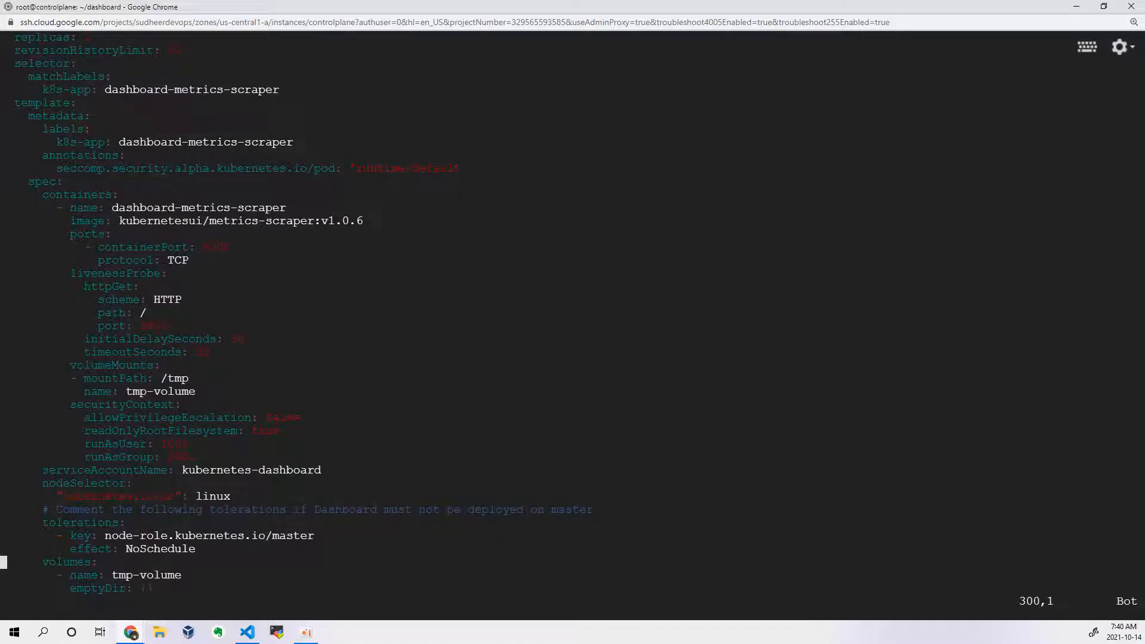
text(:q!)
key(Return)
Step: Switch to VS Code and read the dashboard_acecss notes on the manifest edits and self-signed certificate commands
key(alt+Tab)
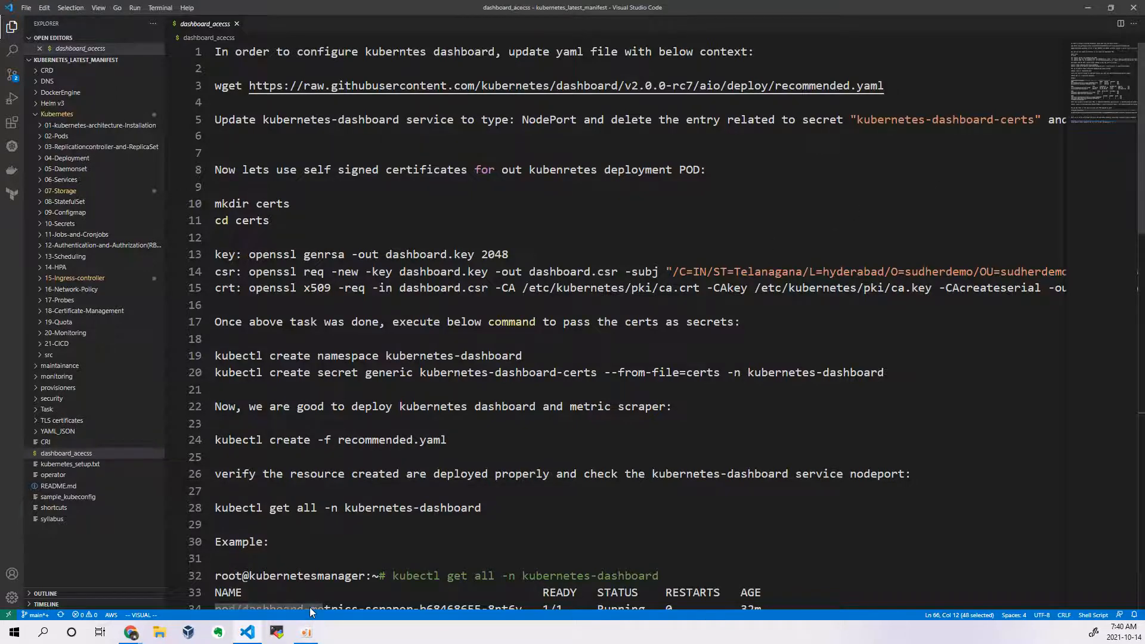
scroll(367, 596, right, 8)
mouse_move(368, 599)
mouse_down()
mouse_move(389, 600)
mouse_move(368, 603)
mouse_up()
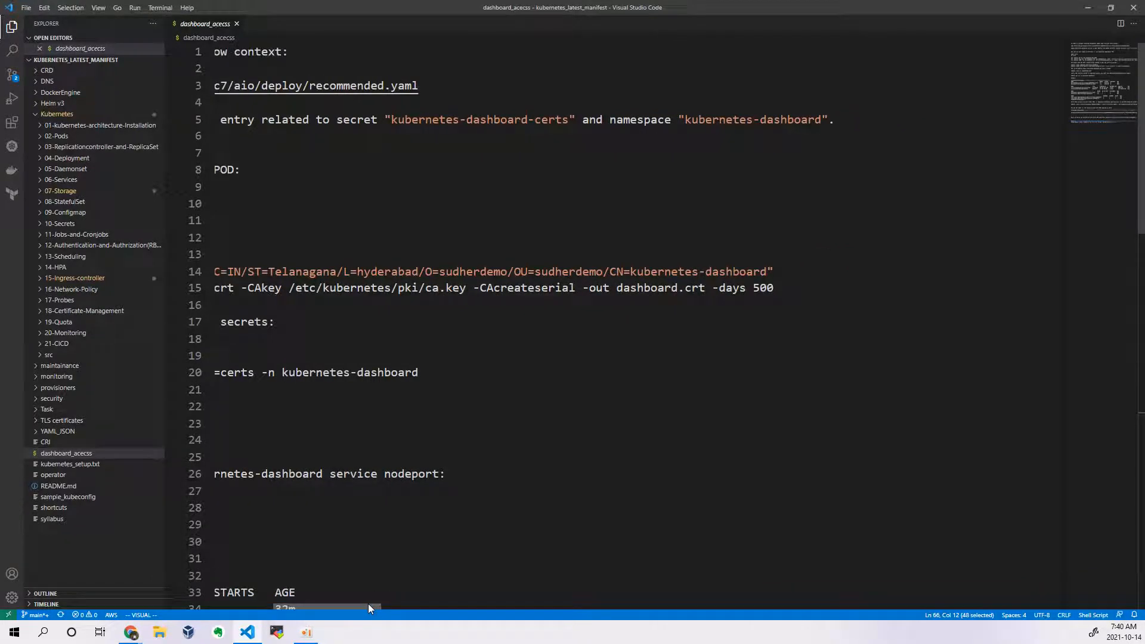
drag(367, 604, 281, 635)
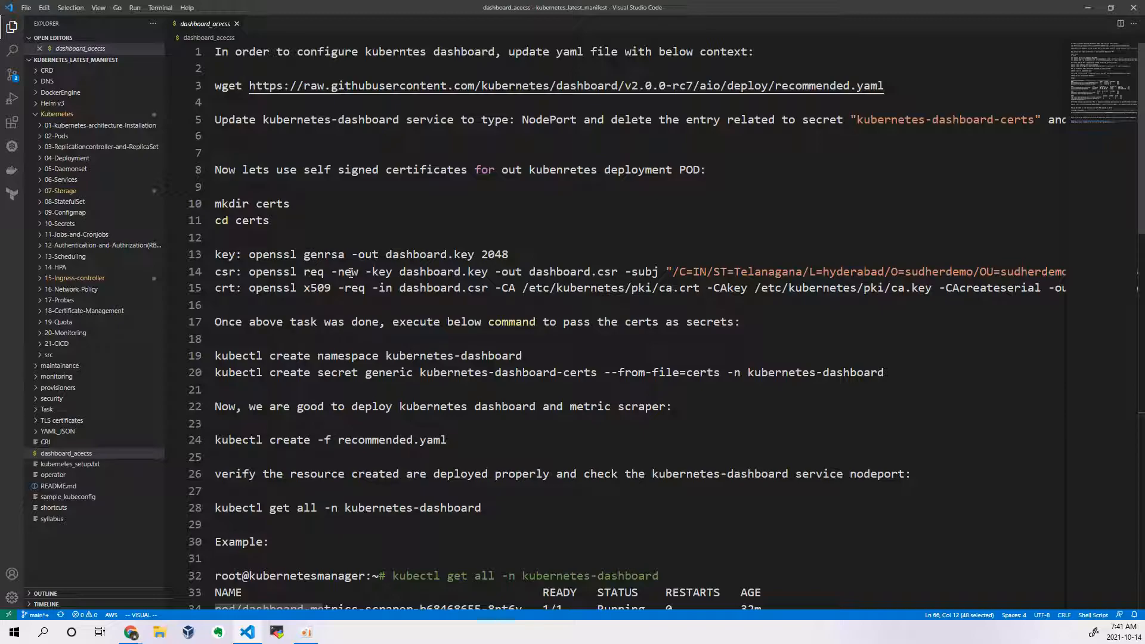
Step: Back in the SSH terminal, reopen recommended.yaml in vi and go to the first line of the file
key(alt+Tab)
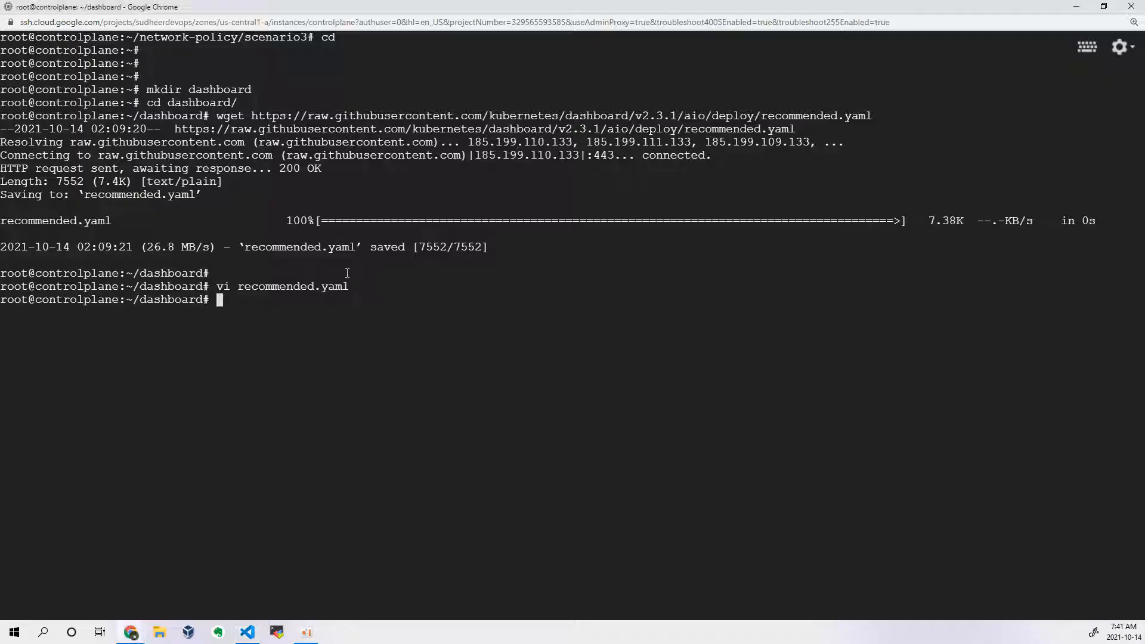
key(Up)
key(Return)
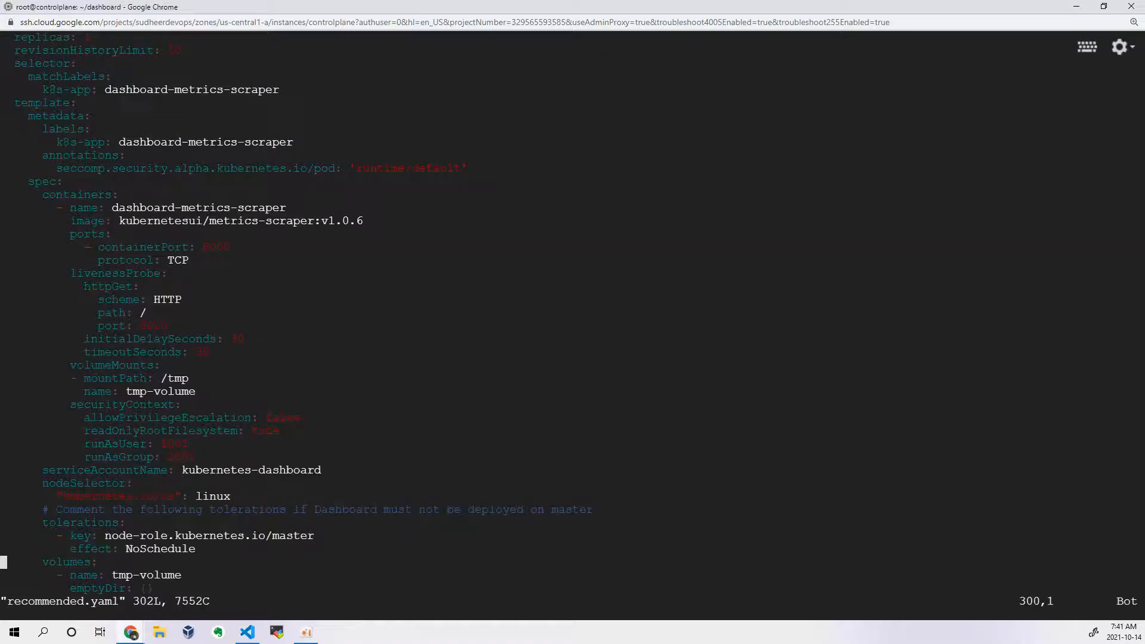
key(Up)
key(g)
key(g)
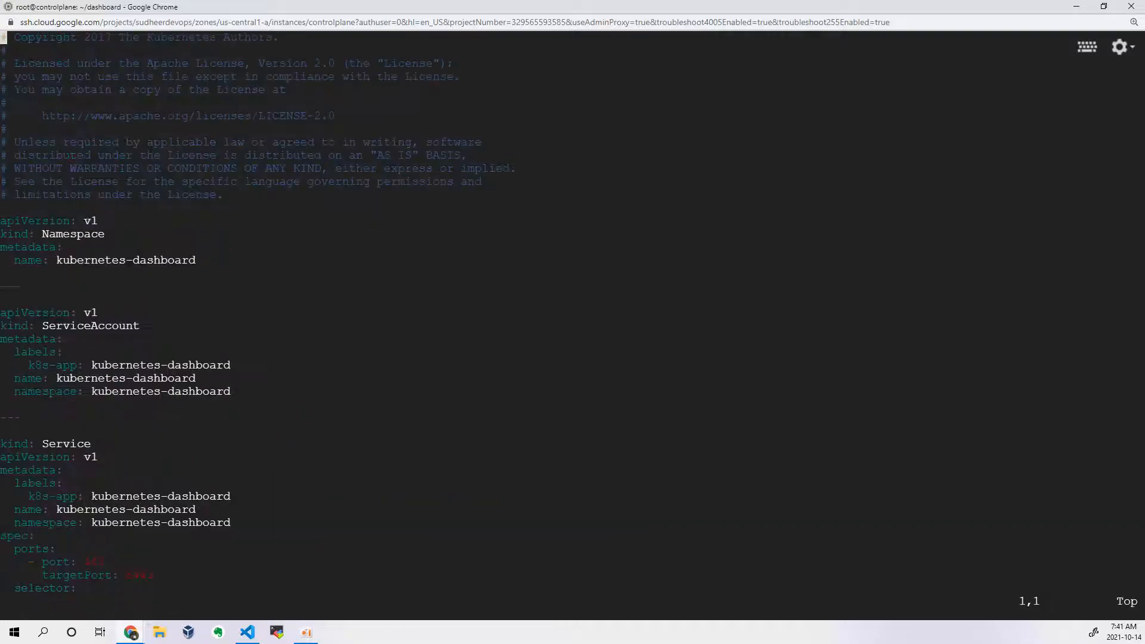
Step: Delete the Namespace resource and its separator from recommended.yaml, keeping the ServiceAccount definition intact
key(Down)
key(Down)
key(Down)
key(Down)
key(Down)
key(Down)
key(Down)
key(Down)
key(Down)
key(Down)
key(Down)
key(Down)
key(Down)
key(Down)
key(d)
key(d)
key(d)
key(d)
key(d)
key(d)
key(d)
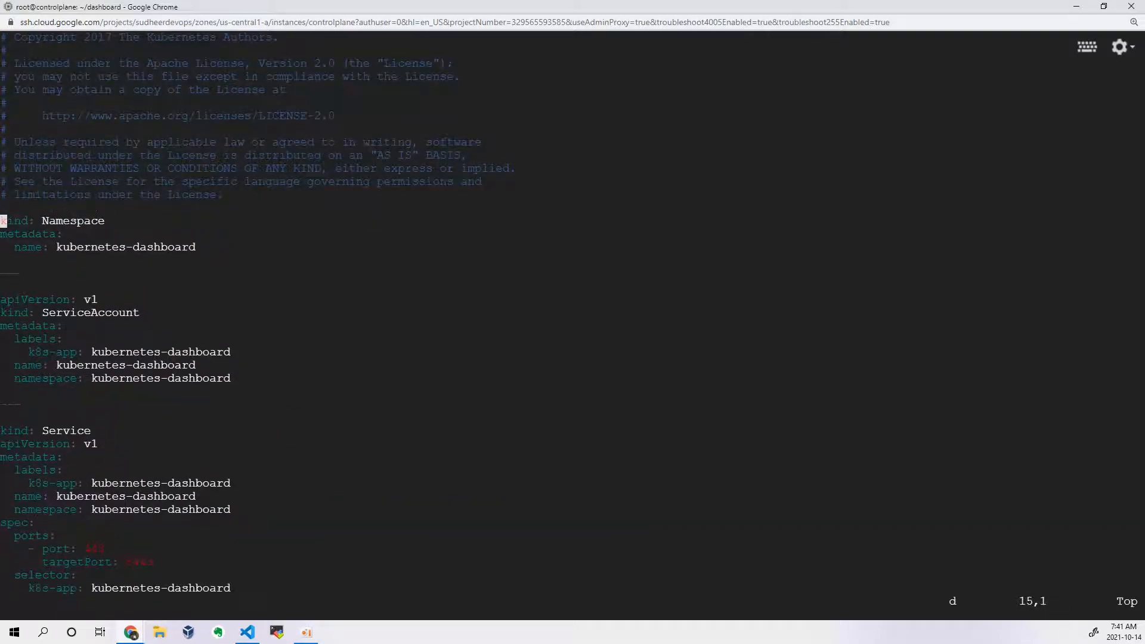
key(d)
key(d)
key(d)
key(d)
key(d)
key(d)
key(d)
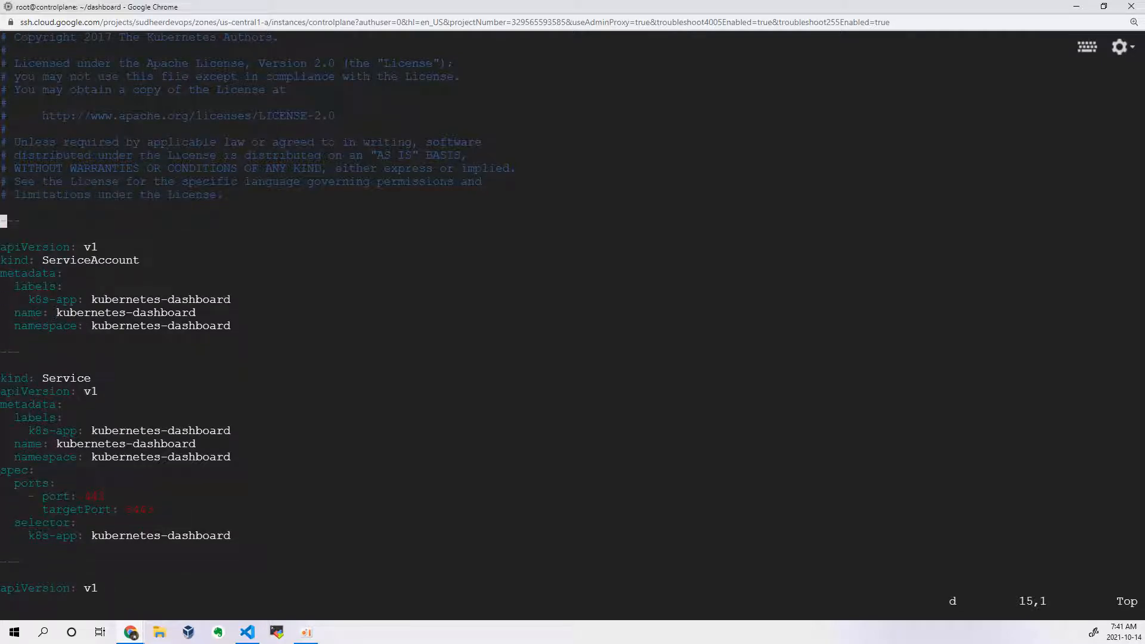
key(d)
key(d)
key(d)
key(d)
key(Down)
key(Down)
key(Down)
key(Down)
key(Down)
key(u)
Step: Add "type: NodePort" above the ports entry in the kubernetes-dashboard Service's spec
key(Down)
key(Down)
key(Down)
key(Down)
key(Down)
key(Down)
key(Down)
key(Down)
key(Down)
key(Down)
key(Down)
key(Down)
key(Down)
key(Down)
key(Down)
key(Down)
key(Down)
key(Down)
key(Down)
key(Down)
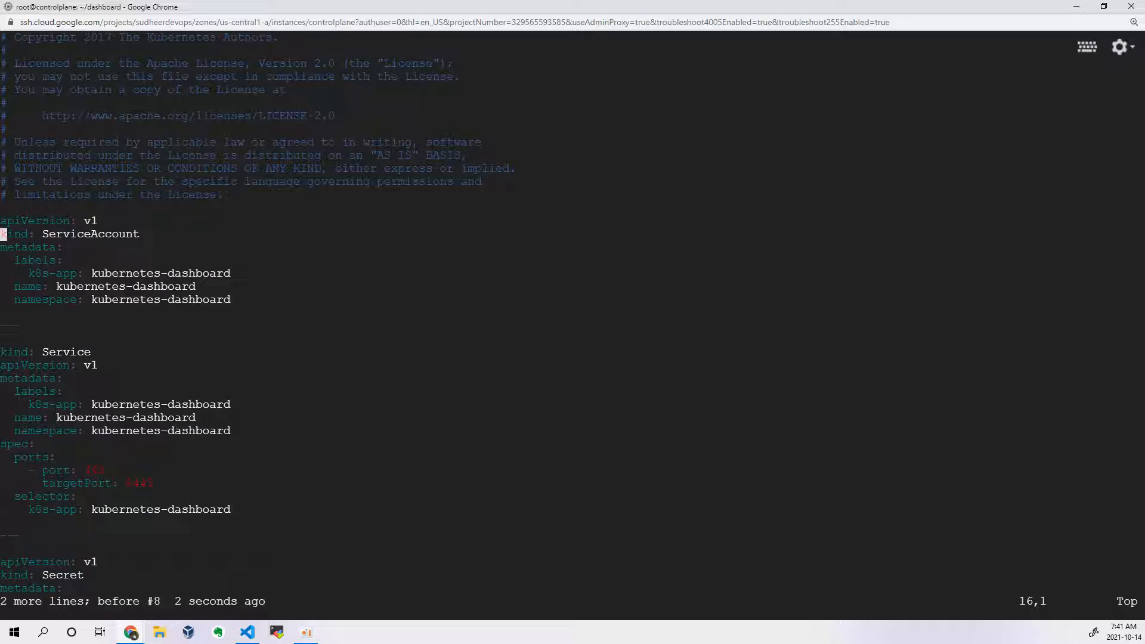
key(Down)
key(Down)
key(Down)
key(Down)
key(Down)
key(Down)
key(Up)
key(Up)
key(Up)
key(Up)
key(Up)
key(Up)
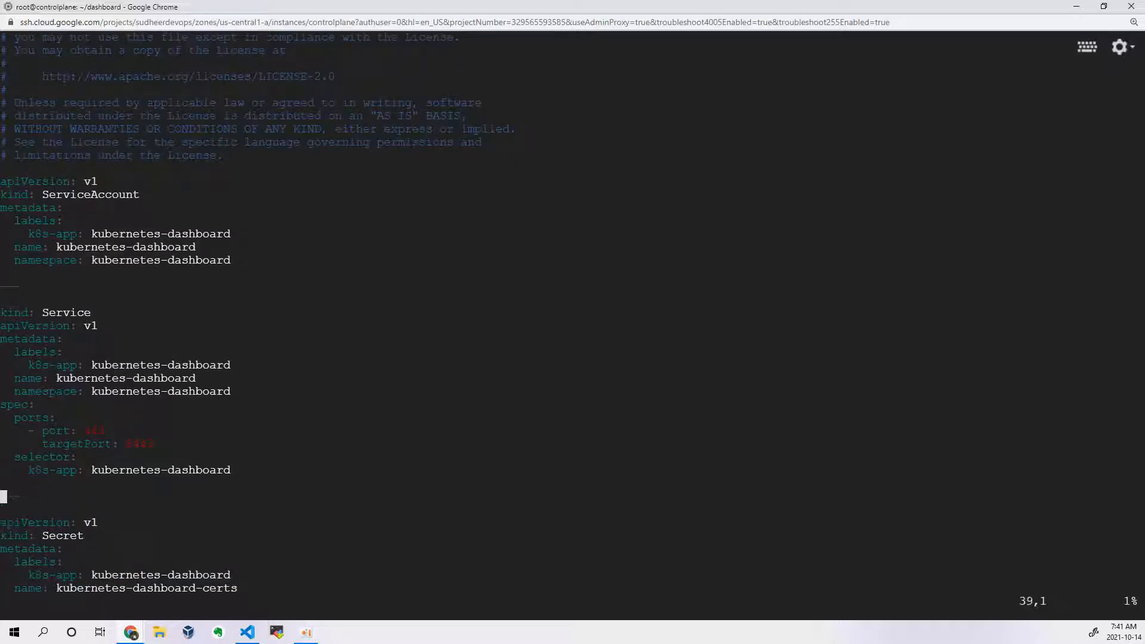
key(Up)
key(Up)
key(Up)
text(otype:)
key(BackSpace)
key(BackSpace)
key(BackSpace)
key(BackSpace)
key(BackSpace)
key(BackSpace)
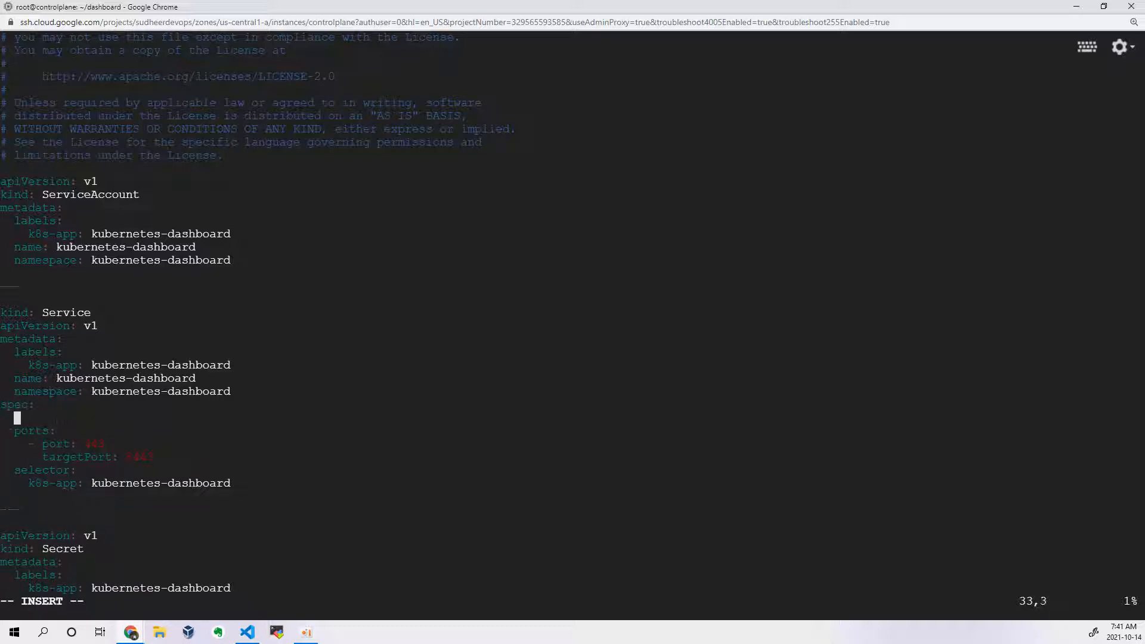
text(type: NodePort)
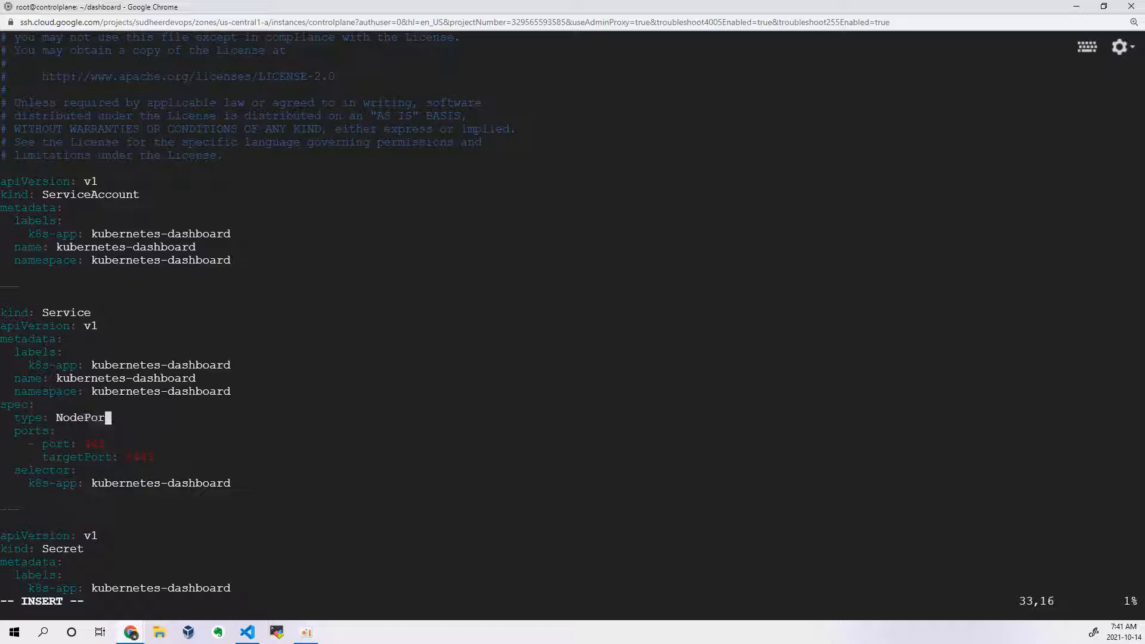
Step: Delete the kubernetes-dashboard-certs Secret block from the manifest, then save recommended.yaml and exit vi
key(Down)
key(Down)
key(Down)
key(Down)
key(Down)
key(Down)
key(Down)
key(Down)
key(Down)
key(Down)
key(Down)
key(Down)
key(Down)
key(Down)
key(Down)
key(Down)
key(Down)
key(Down)
key(Down)
key(Down)
key(Up)
key(Up)
key(Up)
key(Up)
key(Up)
key(Up)
key(Up)
key(Up)
key(Up)
key(Up)
key(Up)
key(Up)
key(Up)
key(Up)
key(Up)
key(Up)
key(Up)
key(Up)
key(Up)
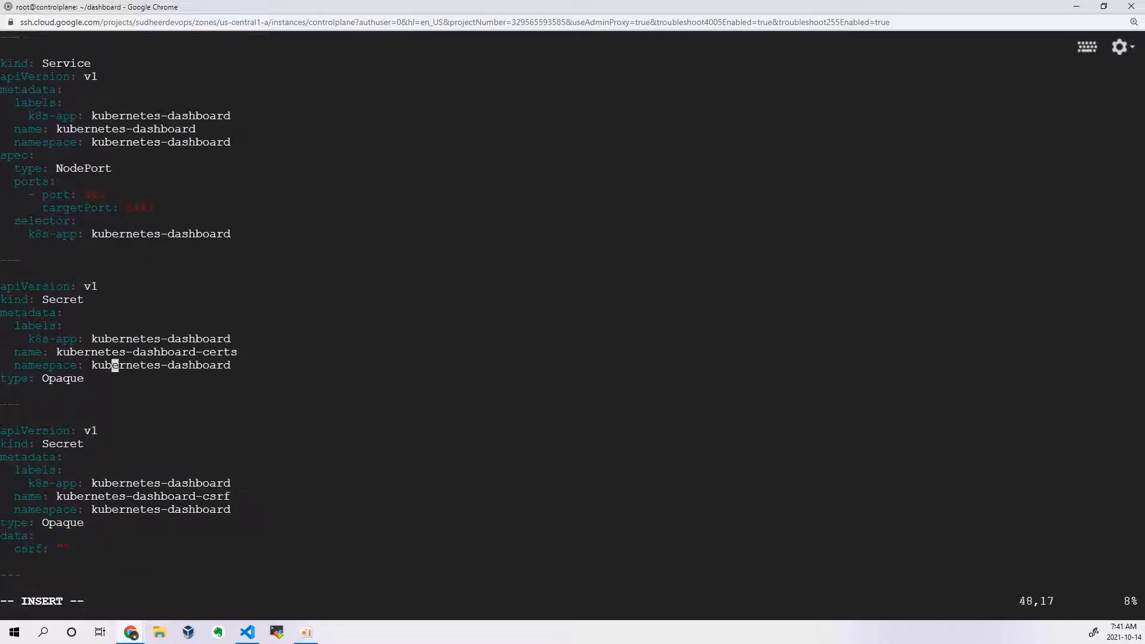
key(Up)
key(Down)
key(Down)
key(Down)
key(Down)
double_click(217, 350)
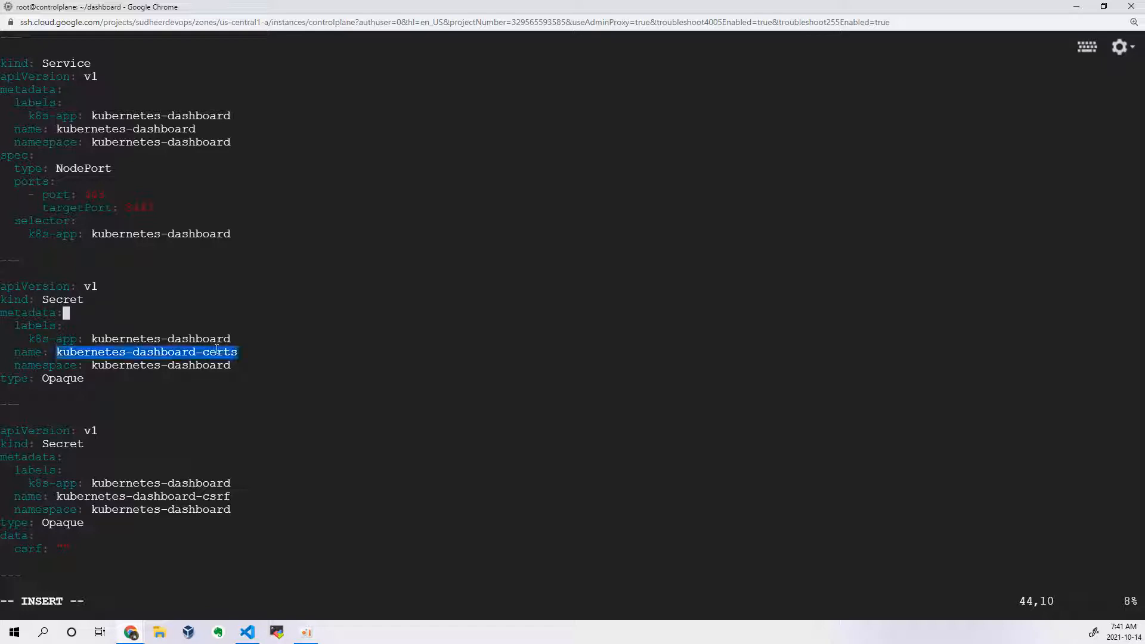
key(Up)
key(Up)
key(Up)
key(Up)
key(Escape)
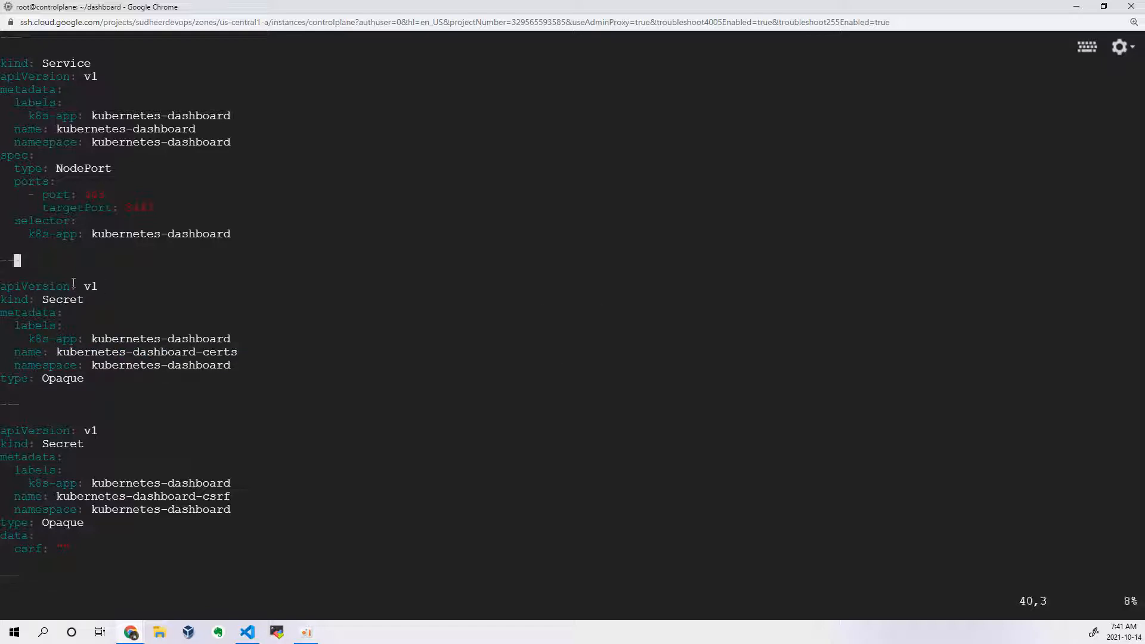
key(d)
key(d)
key(d)
key(d)
key(d)
key(d)
key(d)
key(d)
key(d)
key(d)
key(d)
key(d)
key(d)
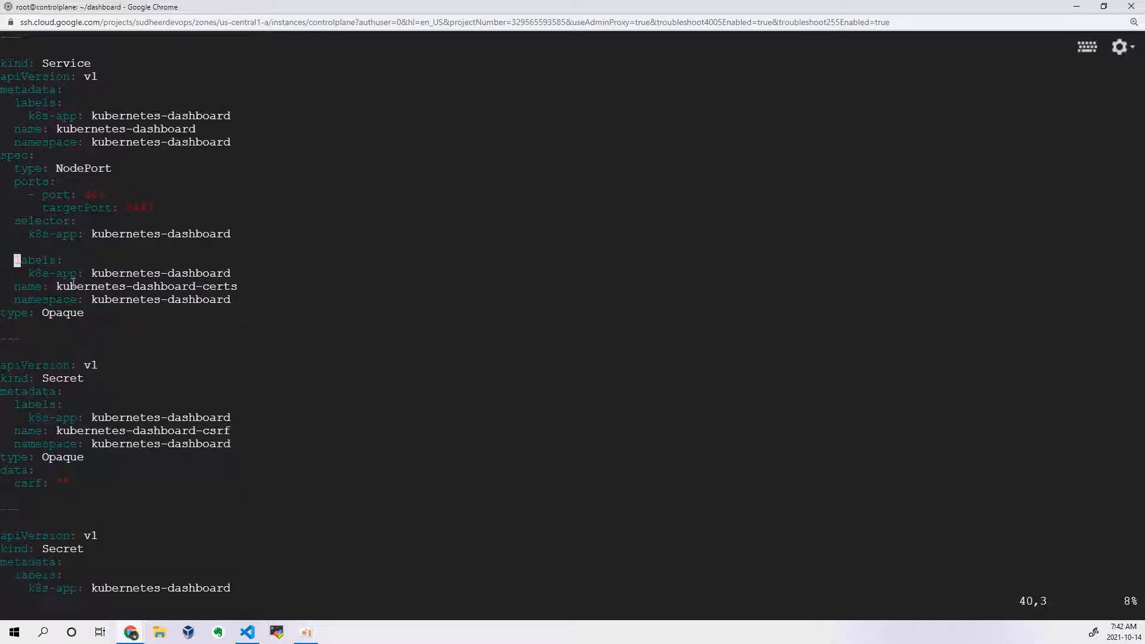
key(d)
key(d)
key(d)
key(d)
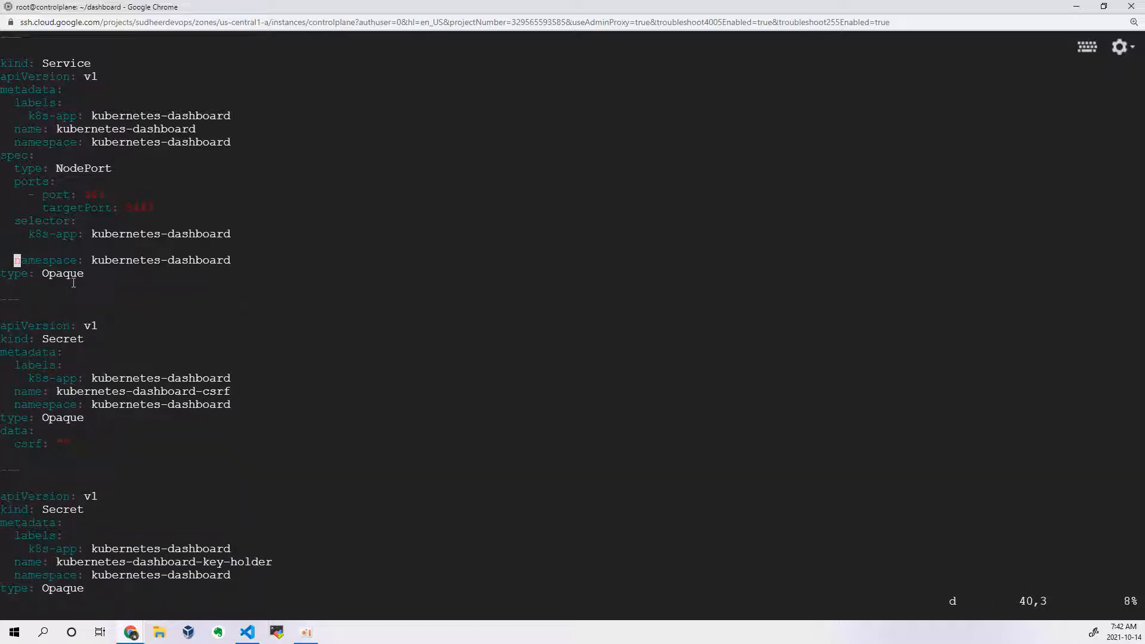
key(d)
key(d)
key(d)
key(d)
key(d)
key(d)
key(Escape)
text(:wq!)
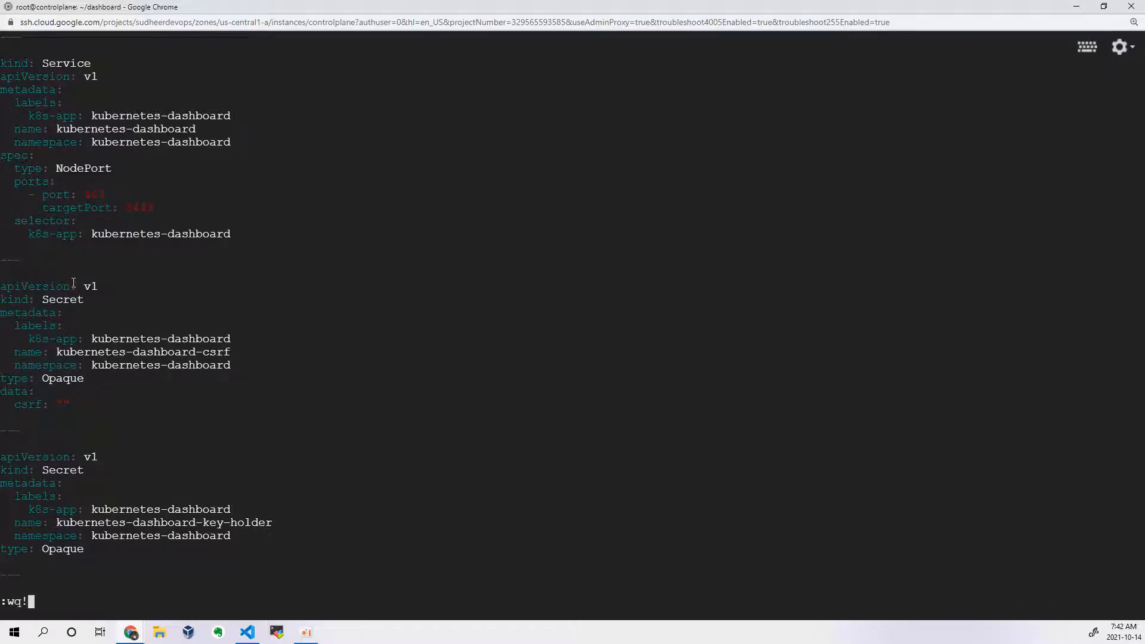
key(Return)
Step: Reopen recommended.yaml, copy the namespace name kubernetes-dashboard from the ServiceAccount, and close the file
key(Up)
key(Return)
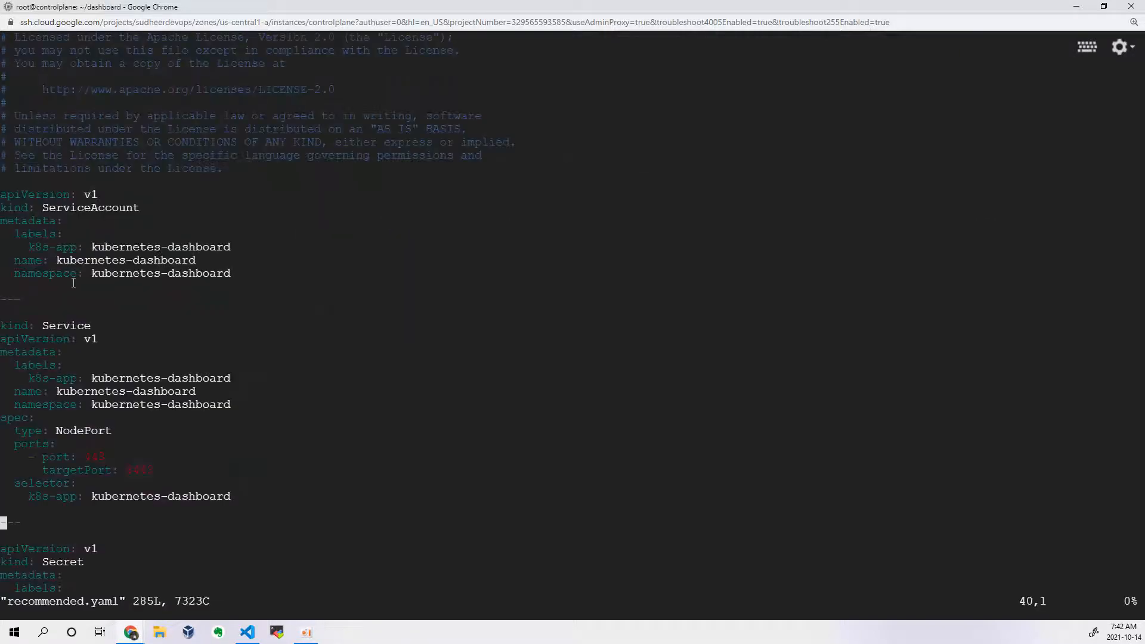
drag(95, 273, 229, 271)
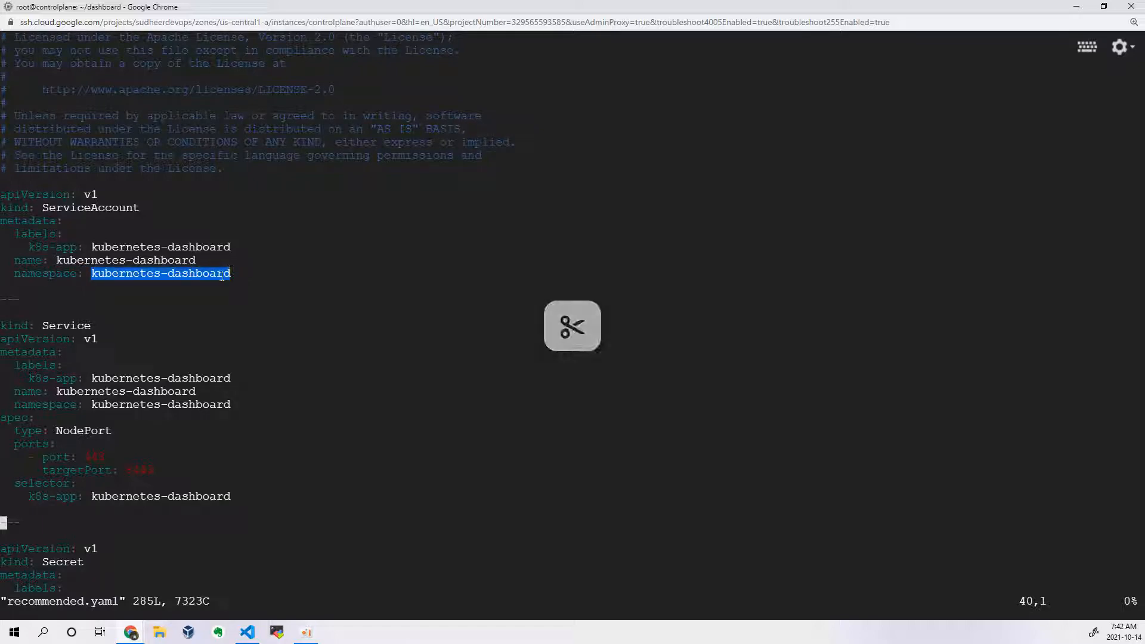
text(:q)
key(Return)
Step: Create the kubernetes-dashboard namespace with kubectl
text(kubectl create)
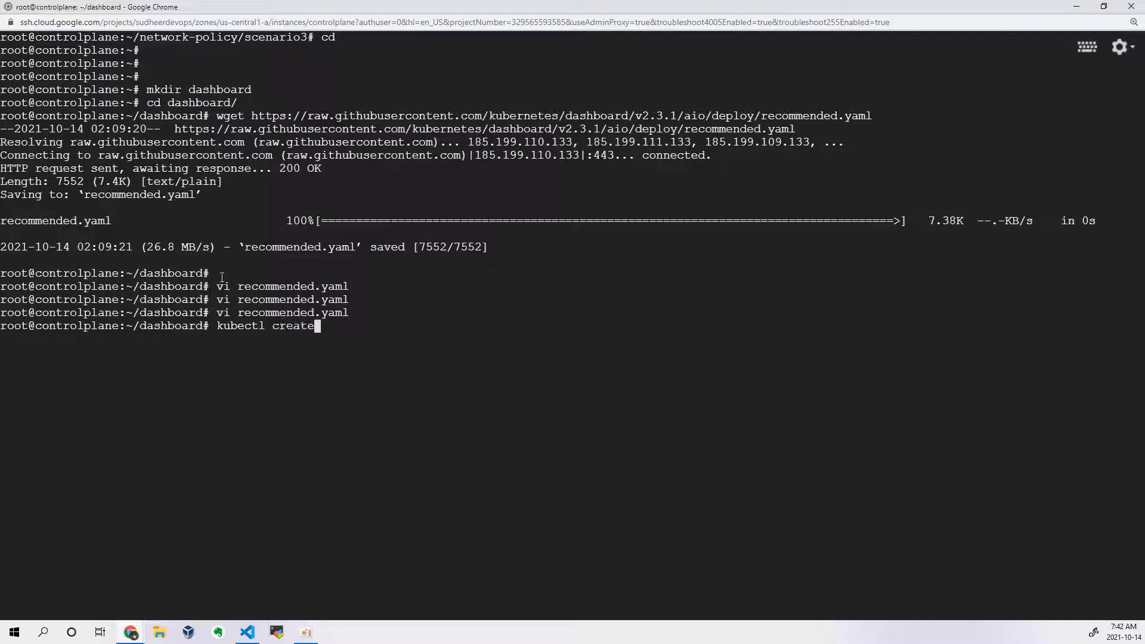
text( namespace)
text(kubernetes-dashboard)
key(Return)
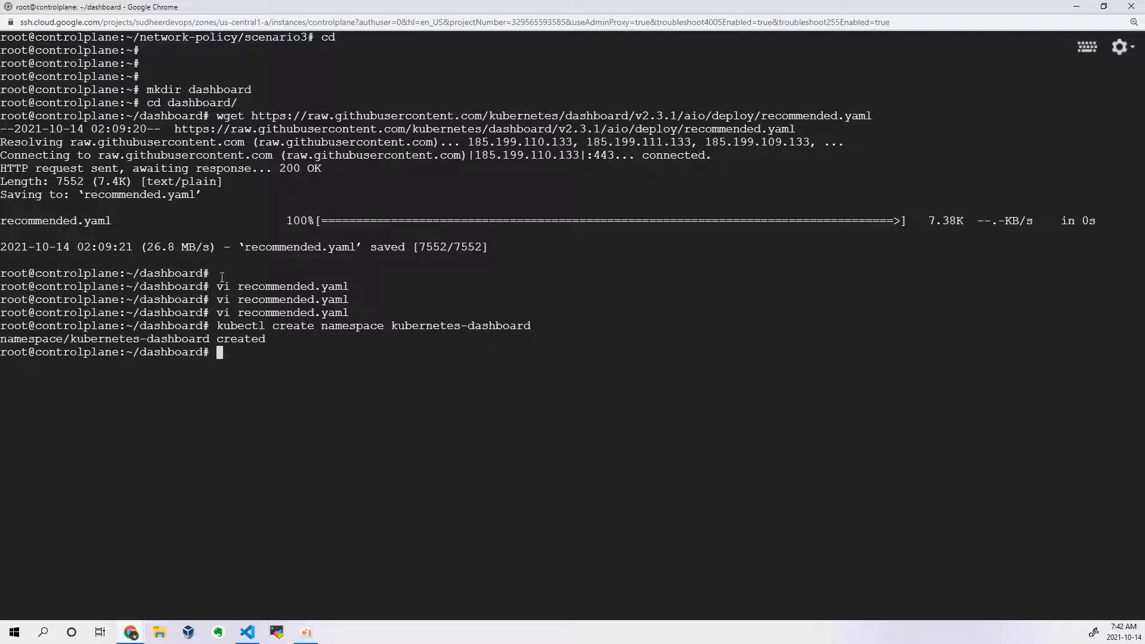
Step: Following the VS Code notes, create a certs directory inside the dashboard directory and change into it
key(alt+Tab)
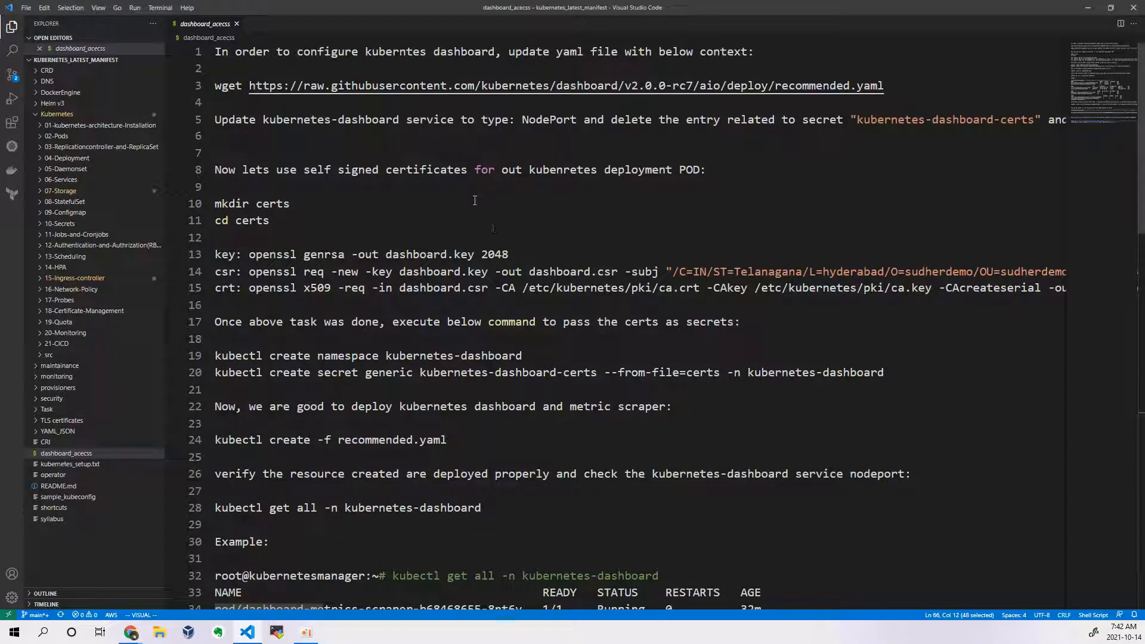
key(alt+Tab)
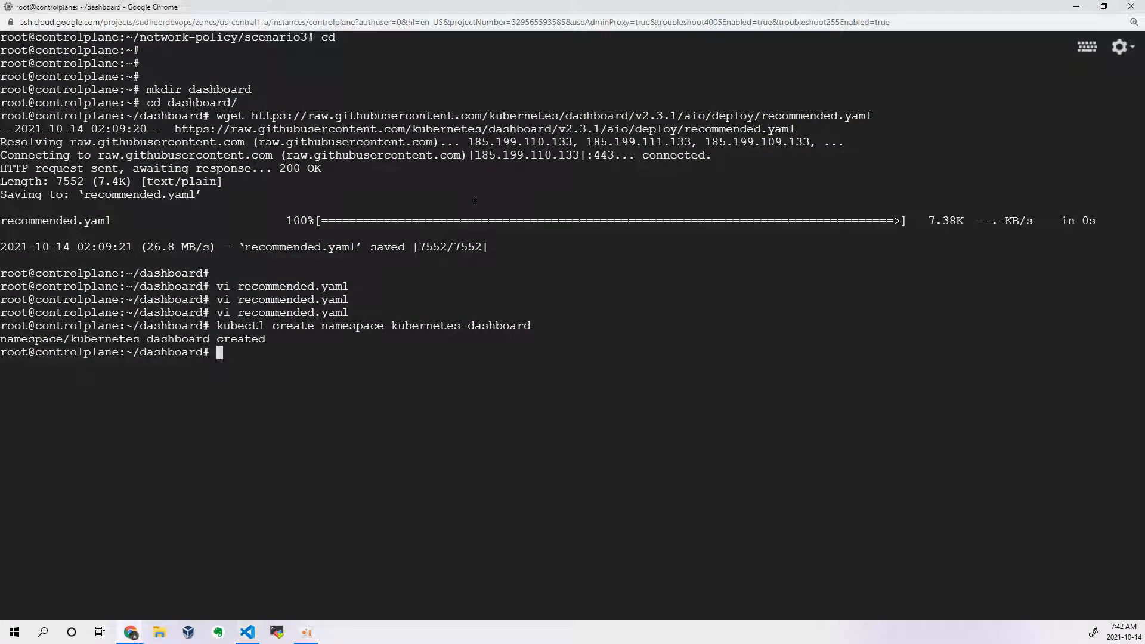
text(mkdi)
key(BackSpace)
text(r certs)
key(Return)
text(cd certs/)
key(Return)
Step: Generate the 2048-bit RSA key dashboard.key with the openssl genrsa command copied from the VS Code notes
key(alt+Tab)
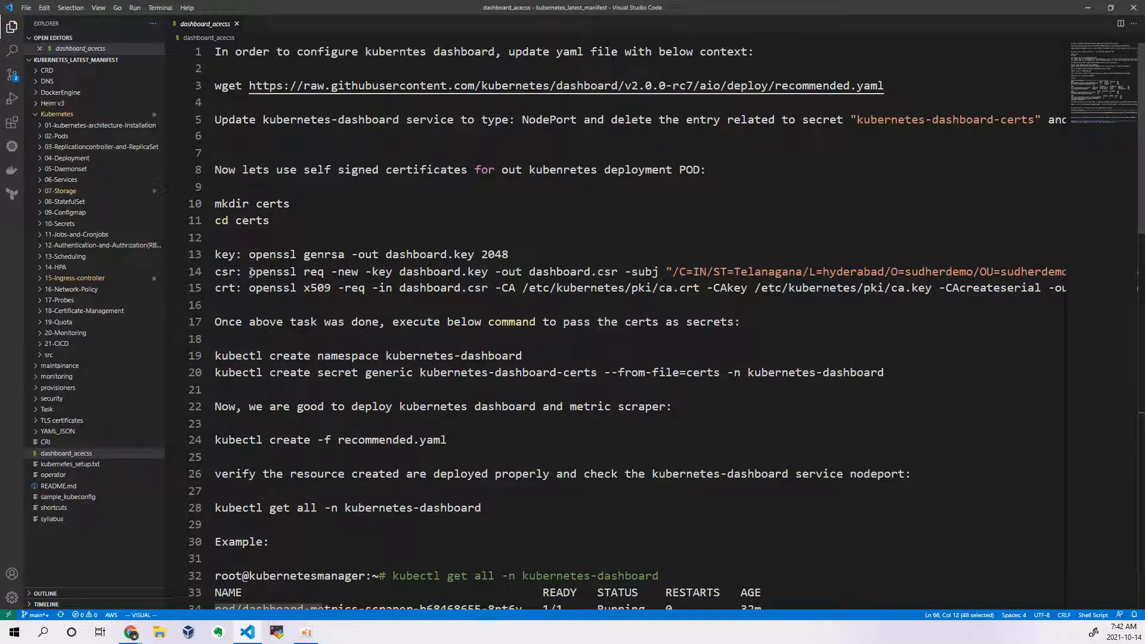
drag(249, 255, 510, 248)
right_click(487, 251)
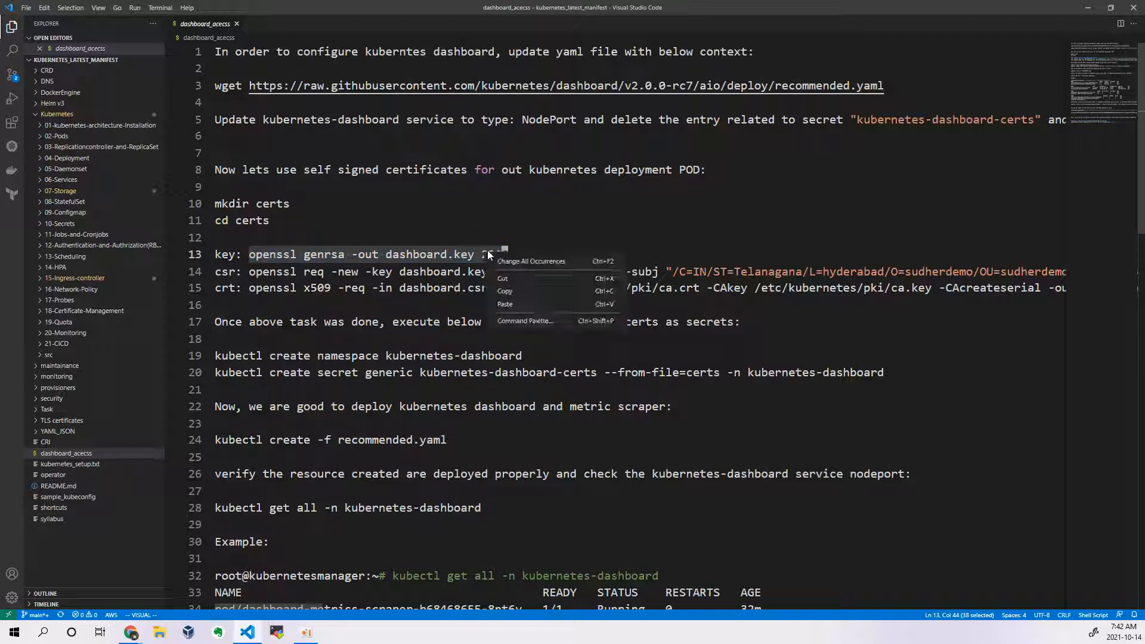
click(510, 292)
key(alt+Tab)
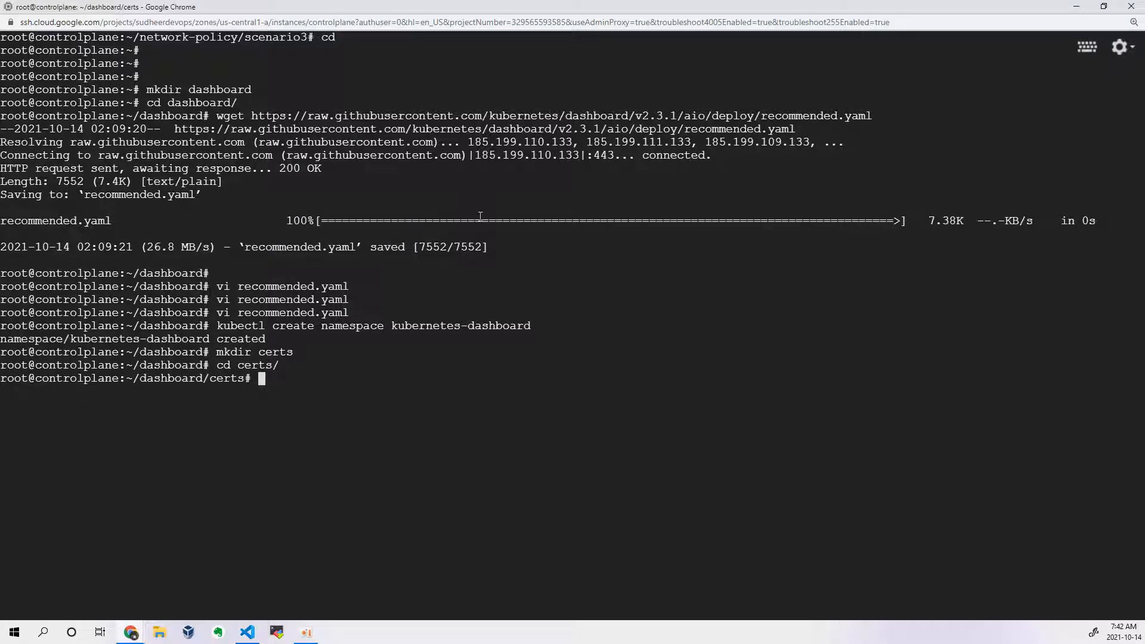
key(ctrl+v)
key(Return)
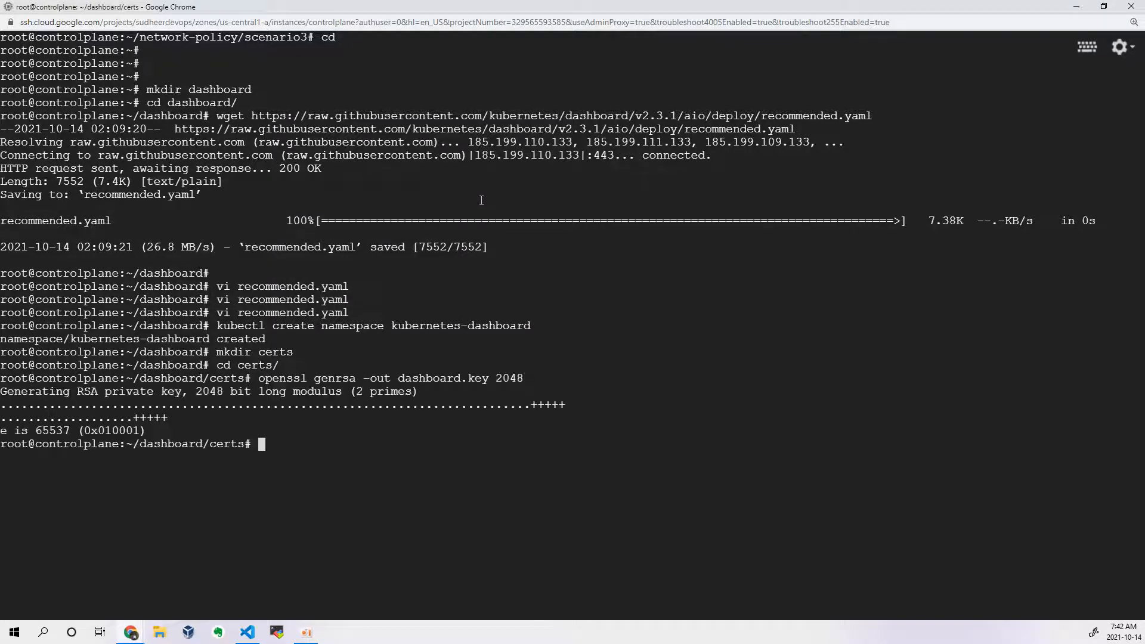
Step: Generate dashboard.csr from dashboard.key with the openssl req command in the VS Code notes, using CN=kubernetes-dashboard, and list the certs directory
key(alt+Tab)
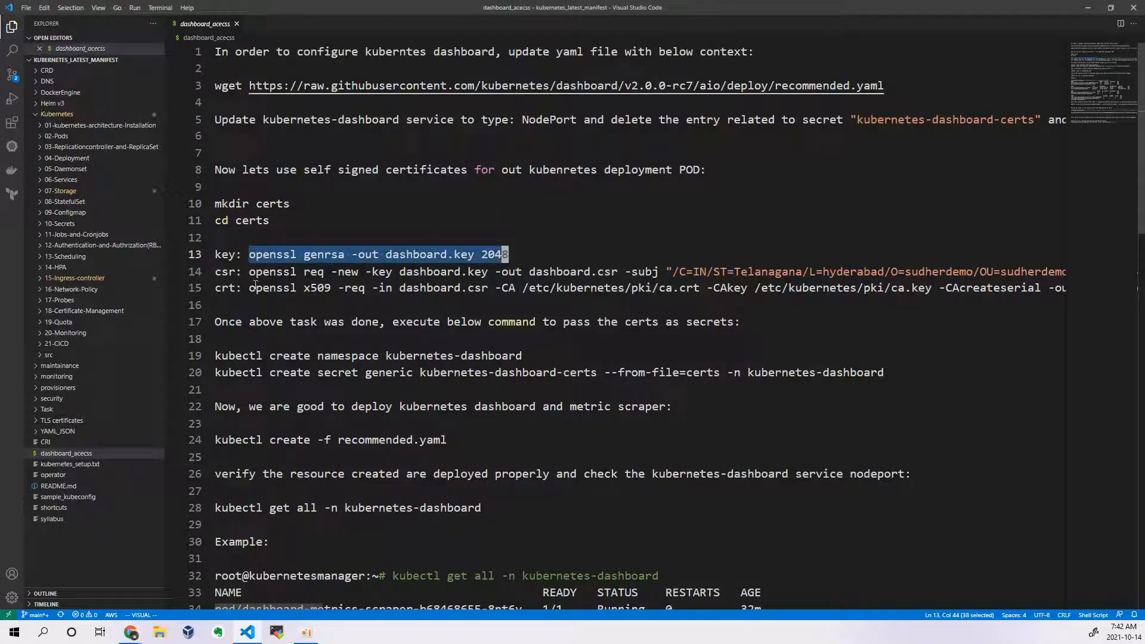
drag(248, 271, 1076, 277)
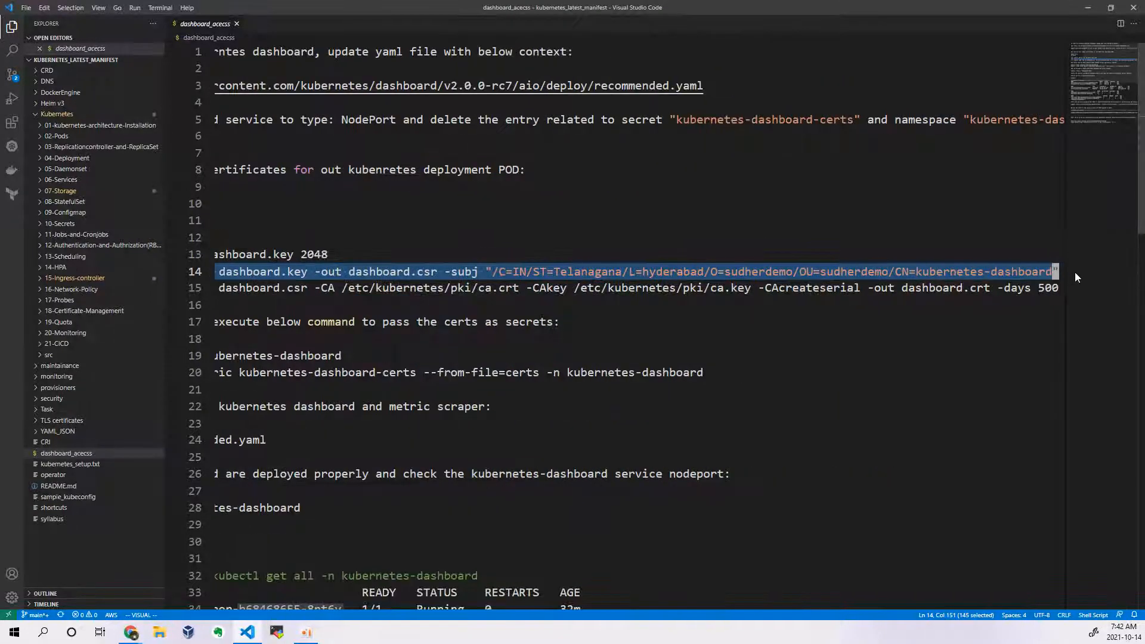
right_click(1027, 276)
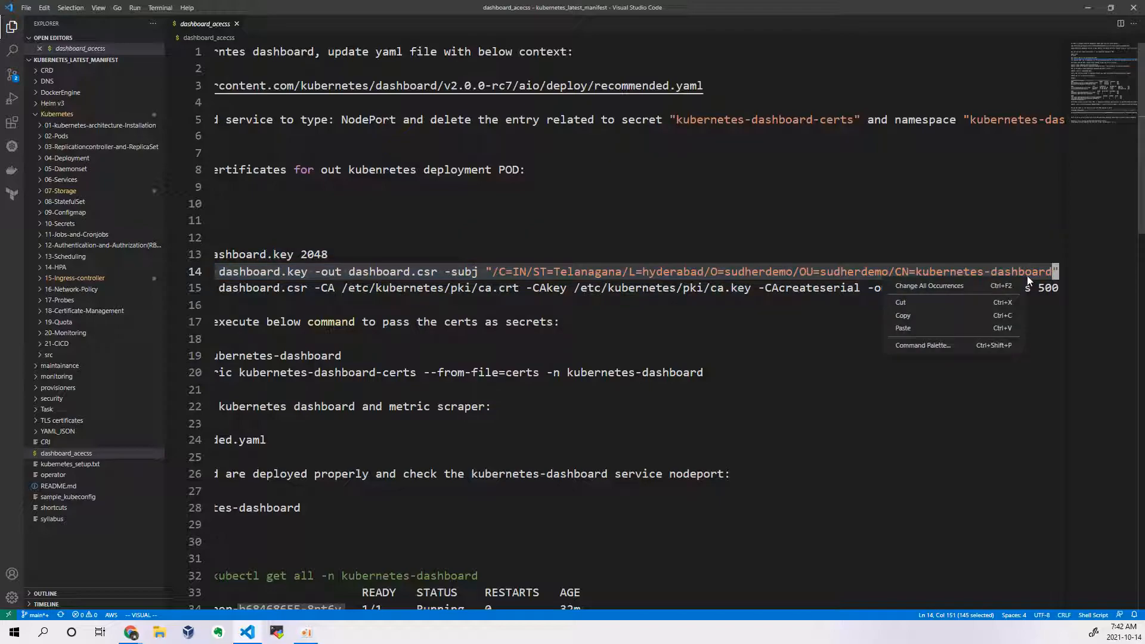
click(956, 323)
key(alt+Tab)
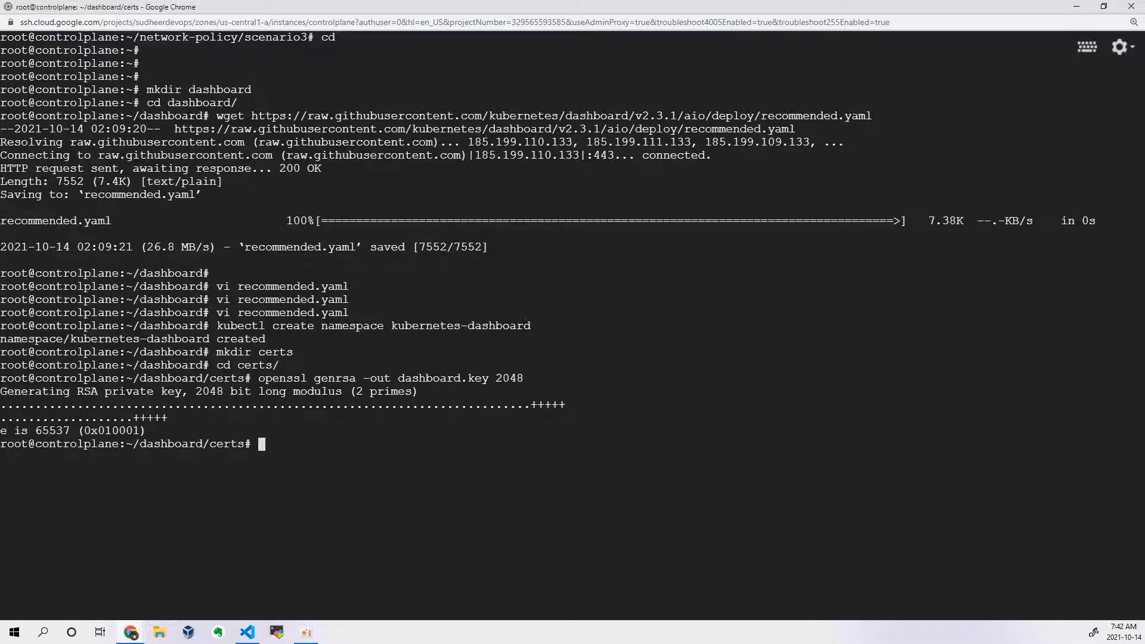
key(ctrl+v)
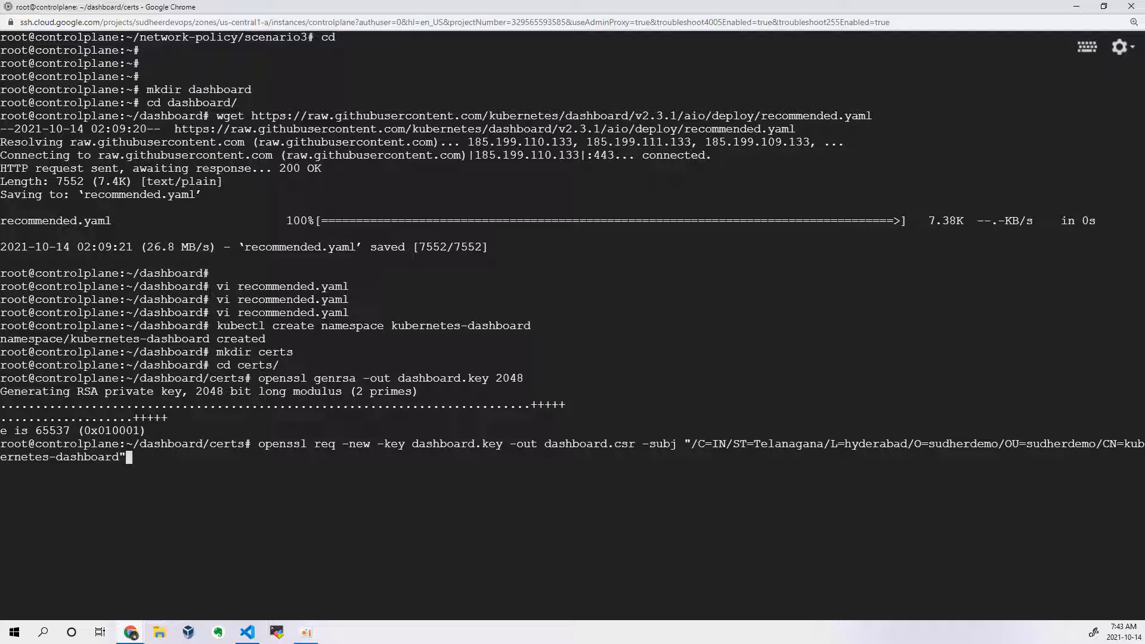
key(Return)
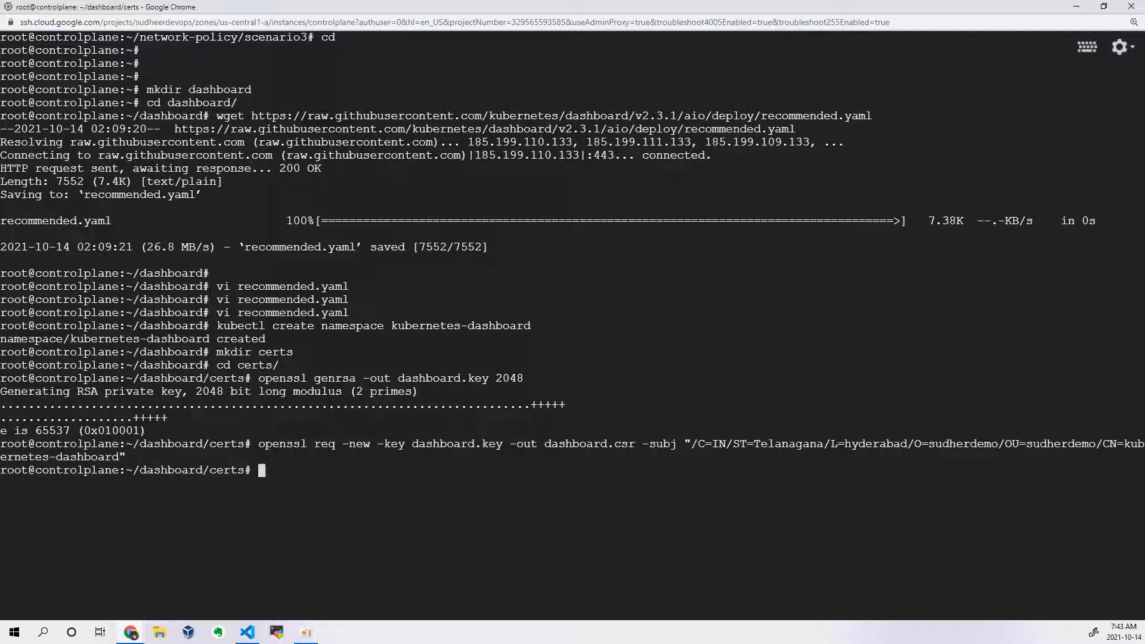
text(ls -l)
key(Return)
Step: Sign dashboard.csr with the cluster CA into dashboard.crt, valid 500 days, using the openssl x509 command copied from the VS Code notes
key(alt+Tab)
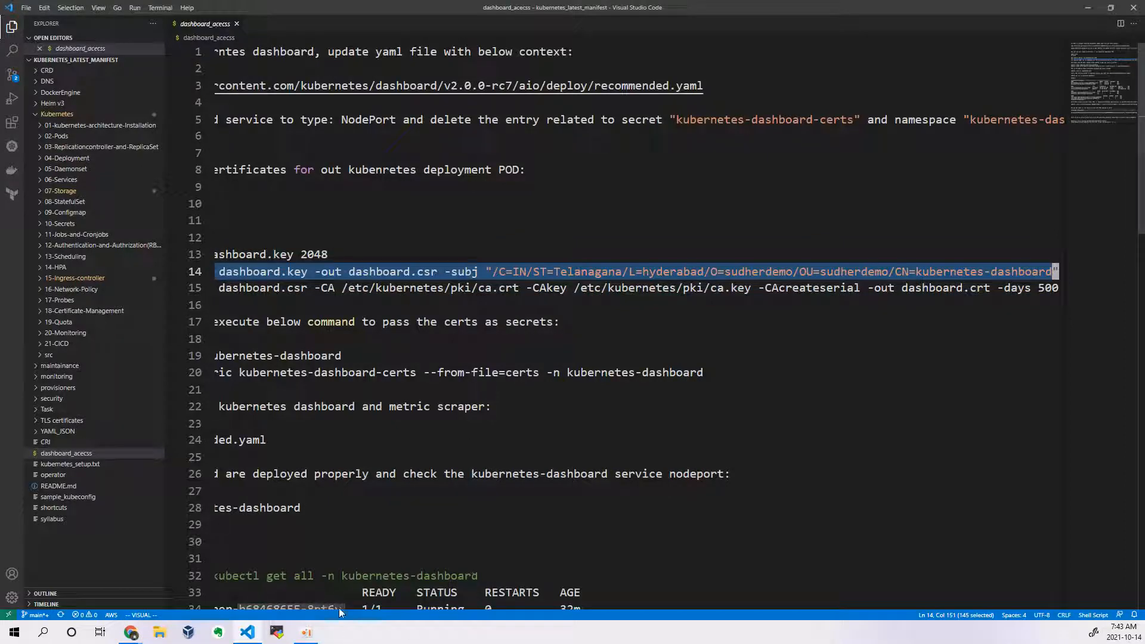
drag(336, 606, 288, 607)
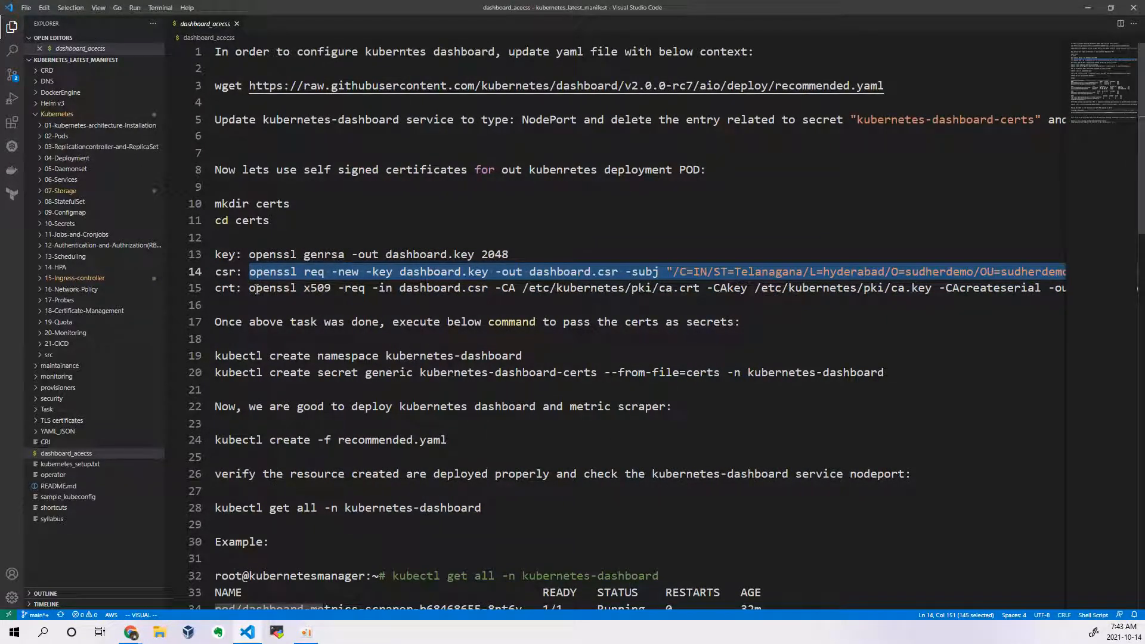
drag(249, 289, 1072, 282)
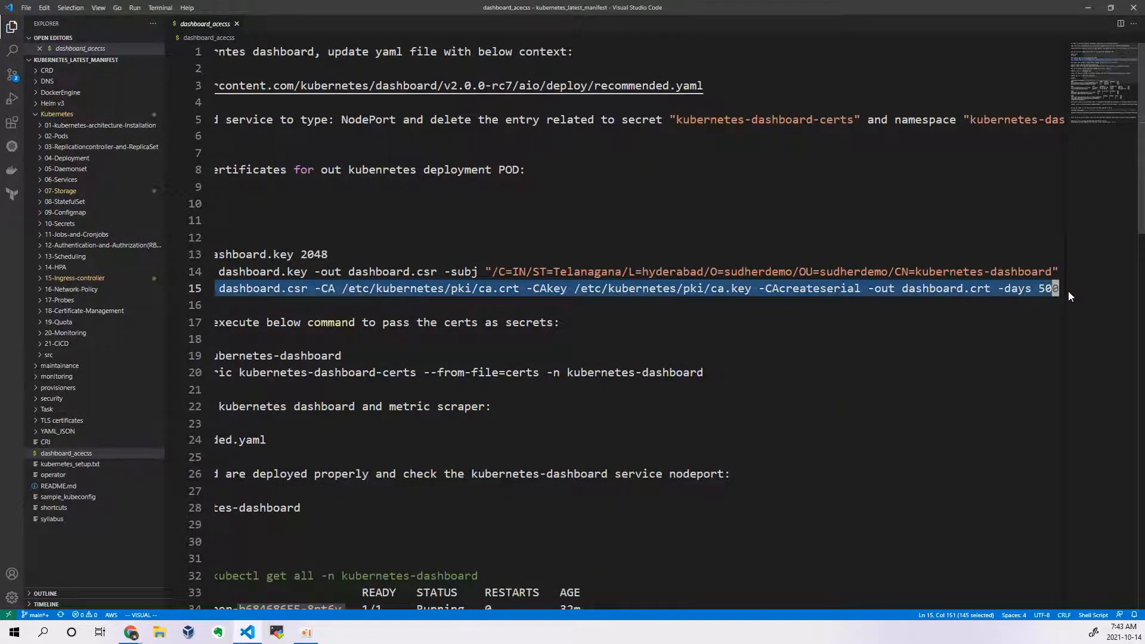
right_click(1020, 288)
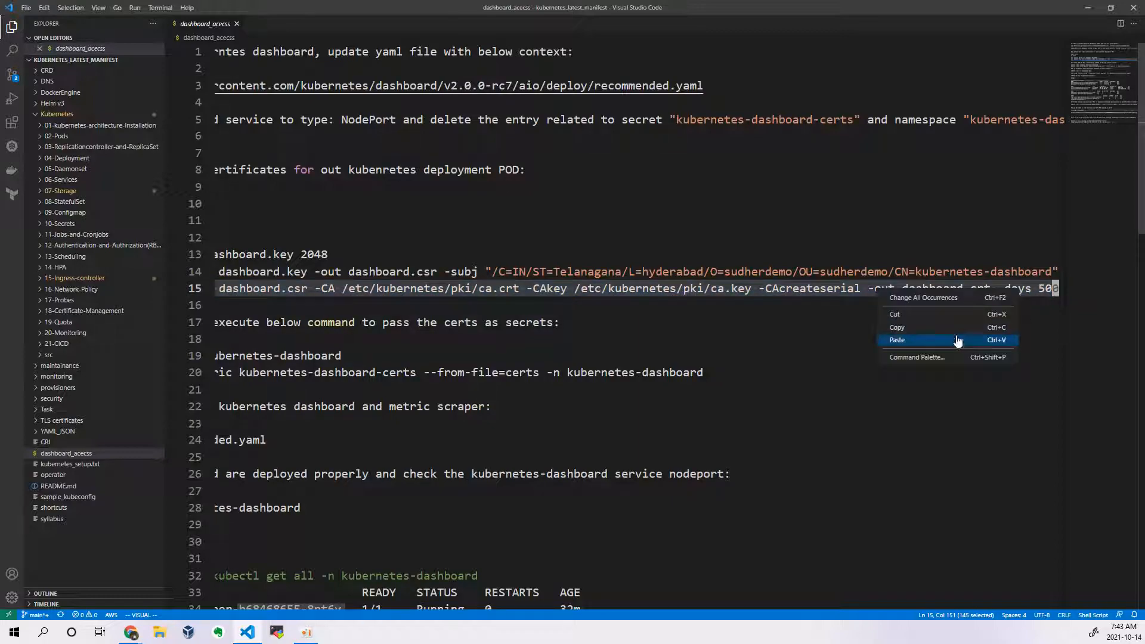
click(929, 328)
key(alt+Tab)
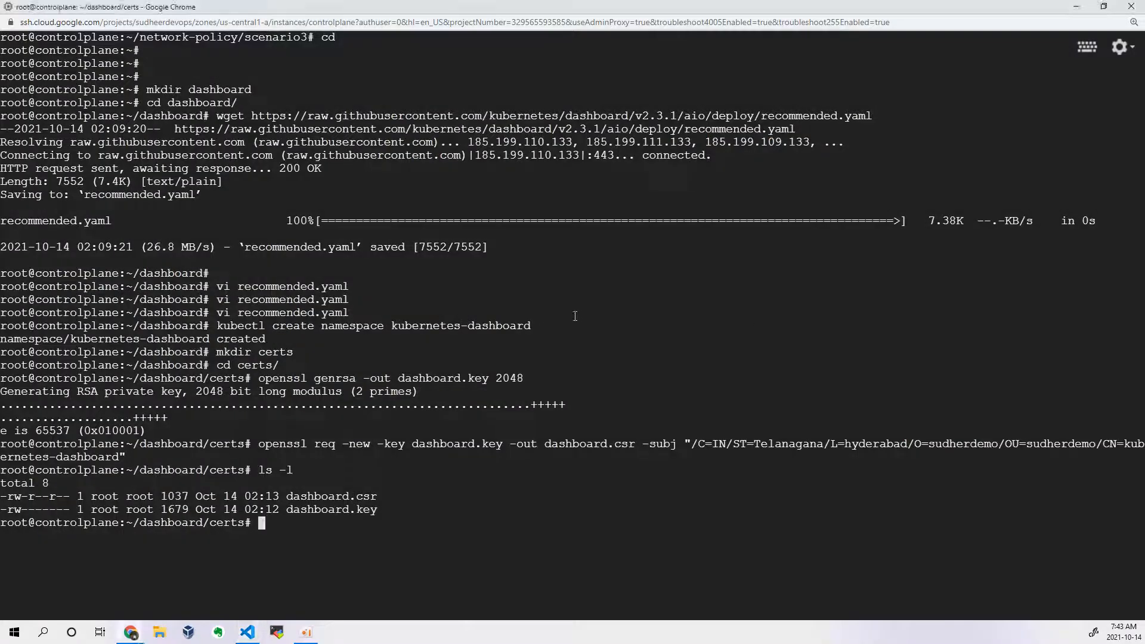
key(ctrl+v)
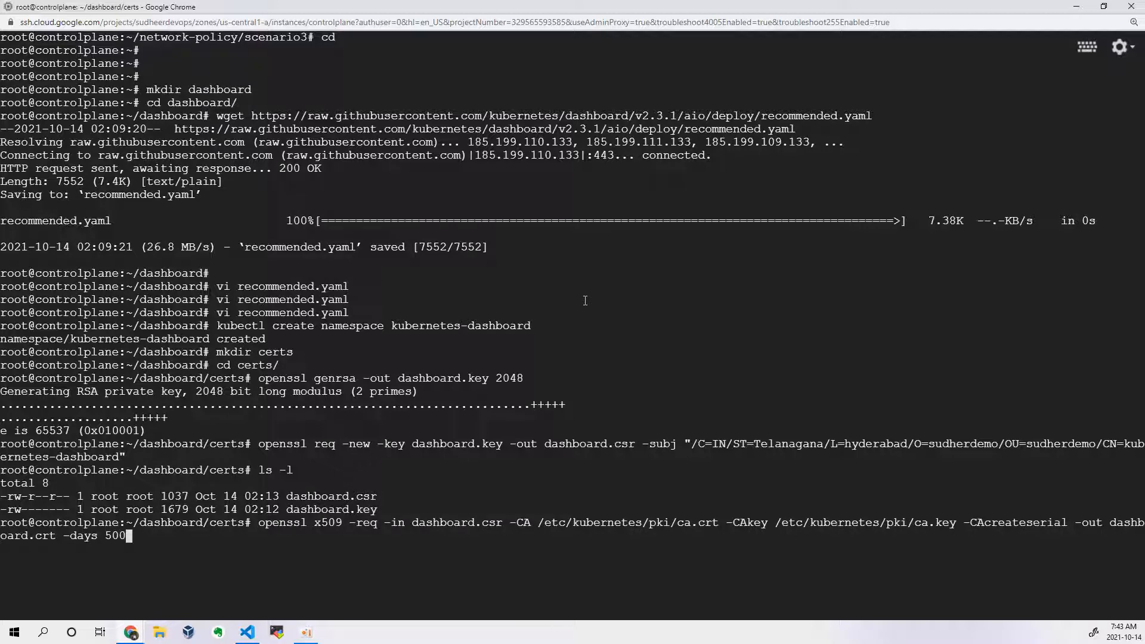
key(Left)
key(Left)
key(Left)
key(Left)
key(Left)
key(Left)
key(Left)
key(Left)
key(Left)
key(Left)
key(Left)
key(Left)
key(Left)
key(Left)
key(Left)
key(Left)
key(Left)
key(Left)
key(Left)
key(Left)
key(Left)
key(Left)
key(Left)
key(Left)
key(Left)
key(Left)
key(Left)
key(Left)
key(Left)
key(Left)
key(Left)
key(Left)
key(Left)
key(Left)
key(Left)
key(Return)
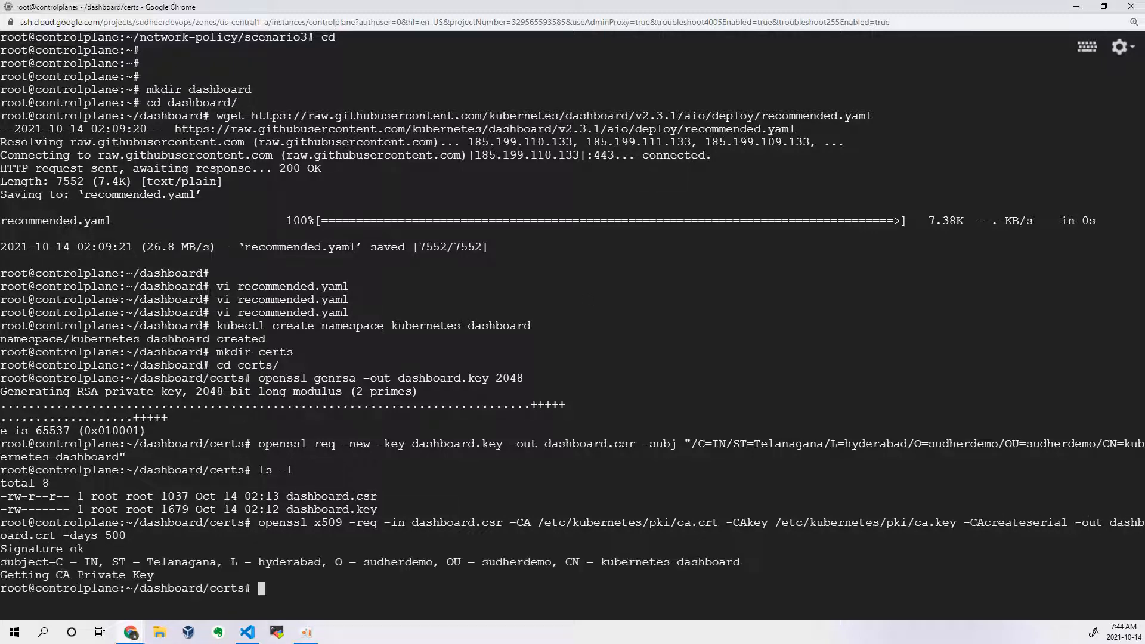
Step: Clear the terminal, list the generated certificate files in detail, and return to the parent dashboard directory
key(ctrl+l)
text(ls -l)
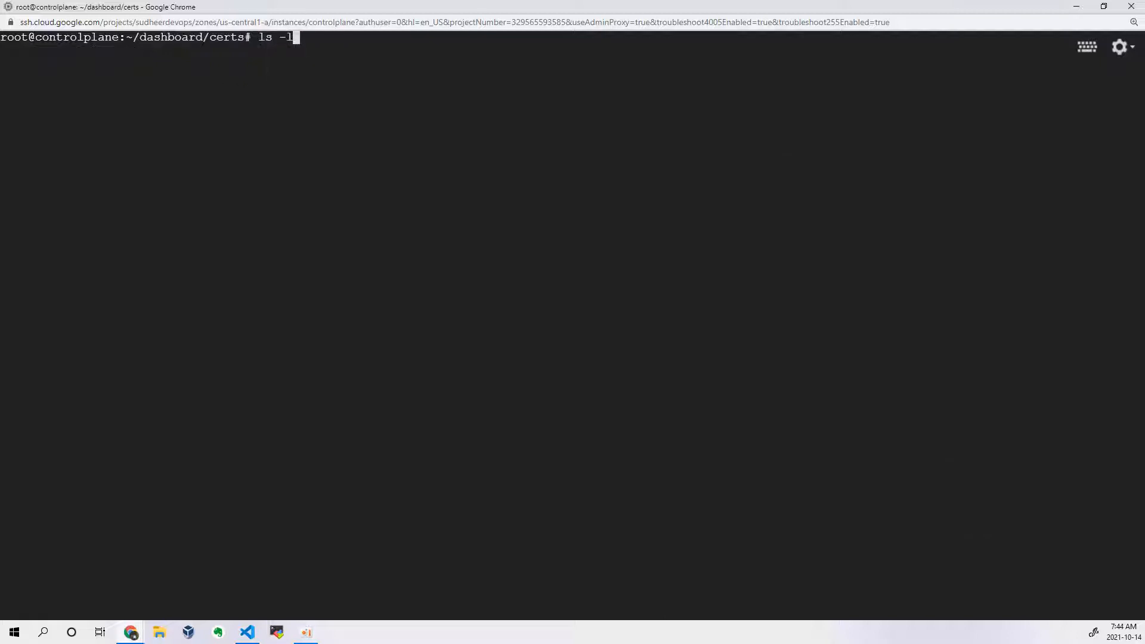
key(Return)
text(cd ..)
key(Return)
Step: Copy the kubectl create secret generic kubernetes-dashboard-certs command from the VS Code notes to the terminal prompt without running it
key(alt+Tab)
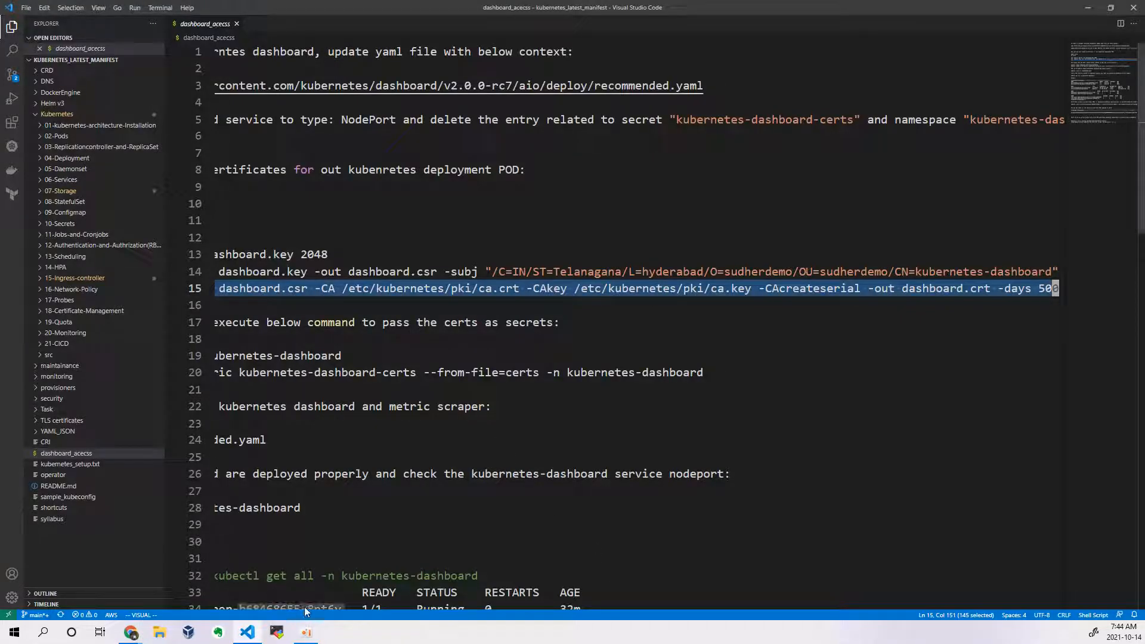
scroll(303, 603, left, 5)
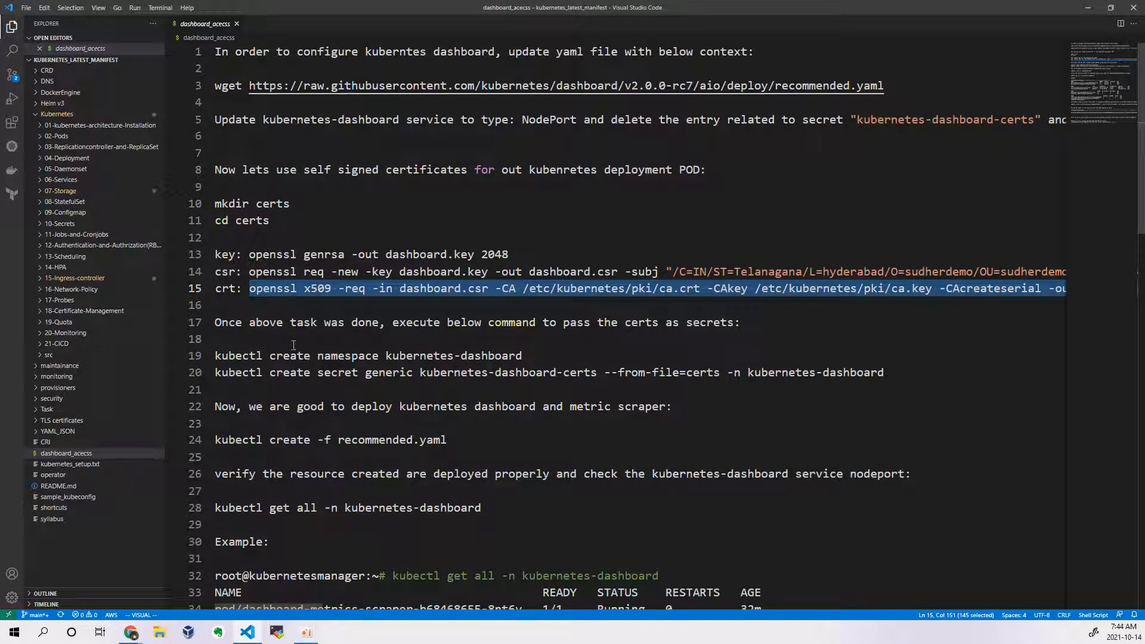
drag(523, 355, 728, 343)
drag(214, 373, 897, 371)
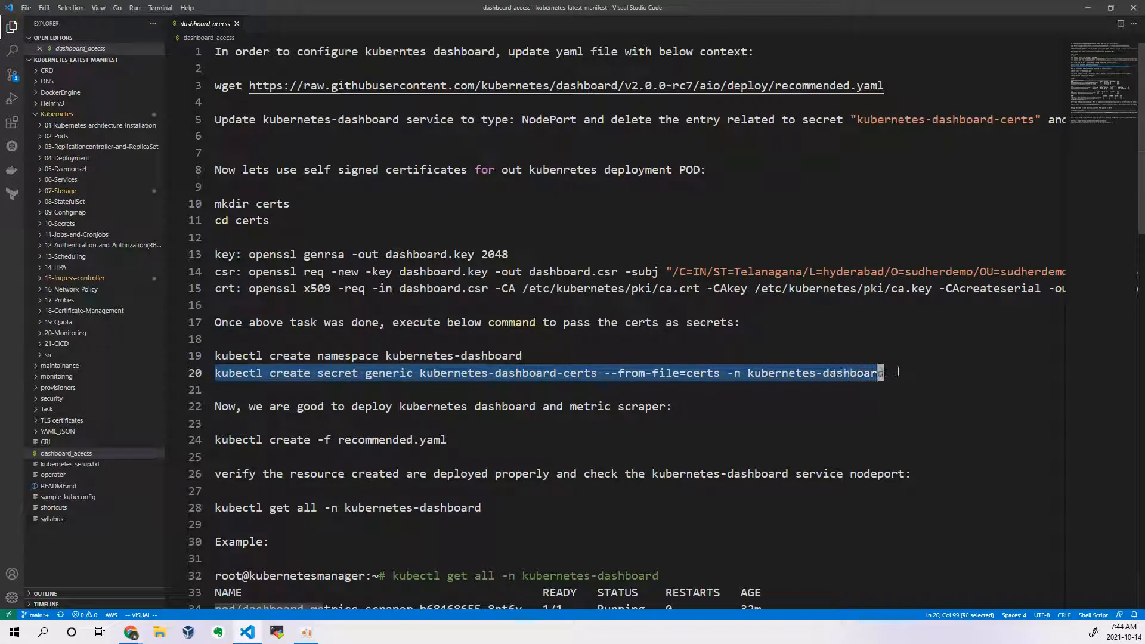
right_click(851, 374)
click(875, 413)
key(alt+Tab)
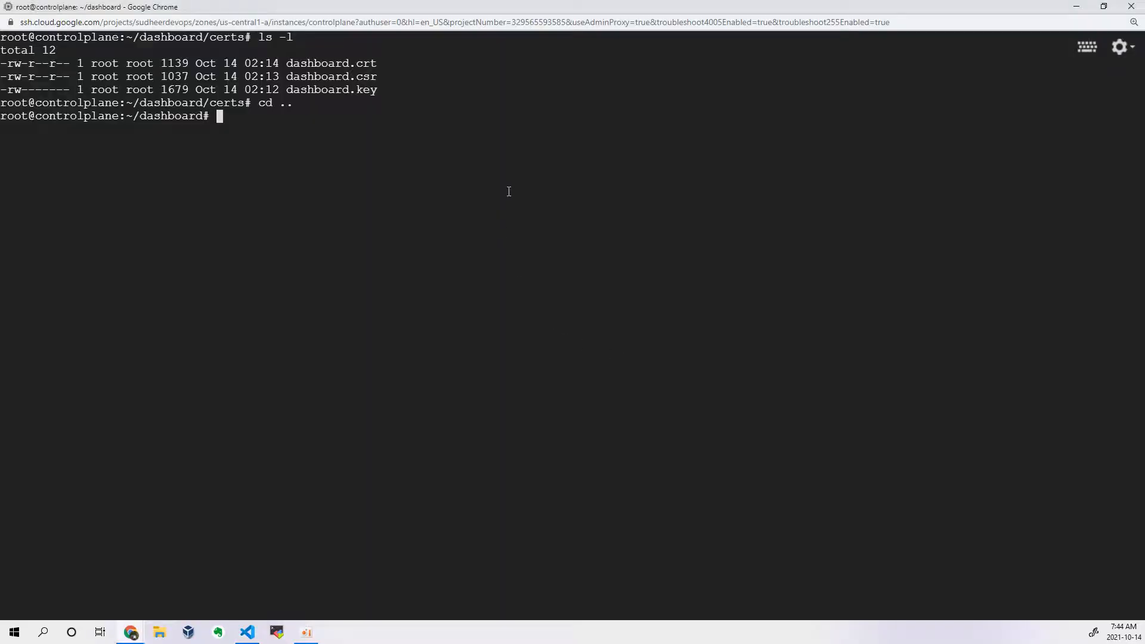
key(ctrl+v)
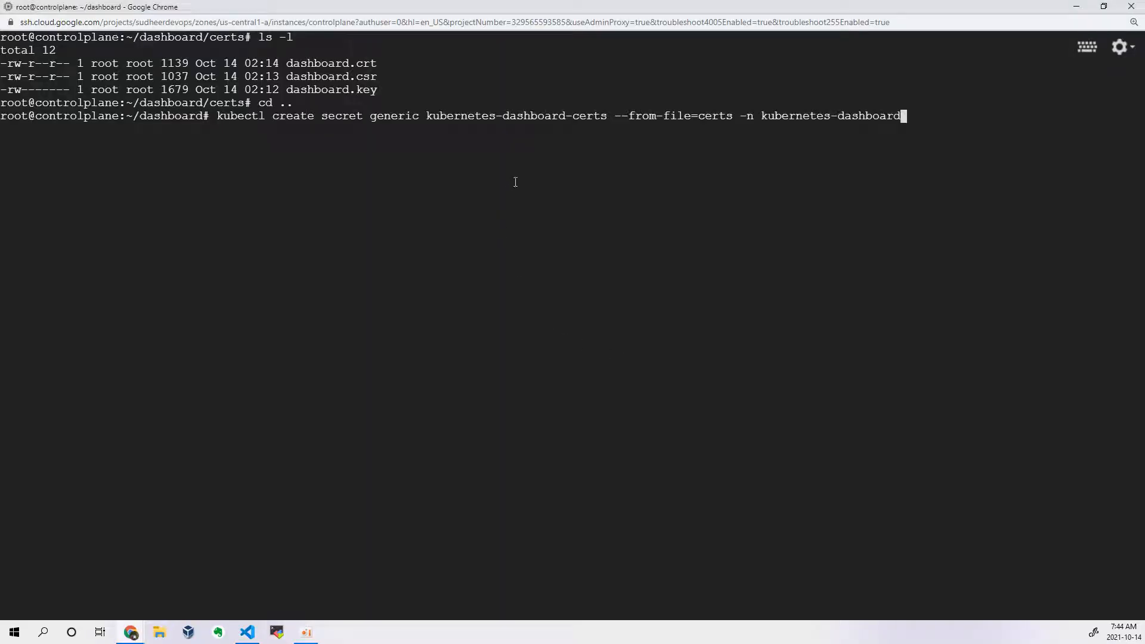
Step: Examine the prepared command's certs source and secret name against the listed dashboard.crt, dashboard.csr and dashboard.key files
double_click(712, 115)
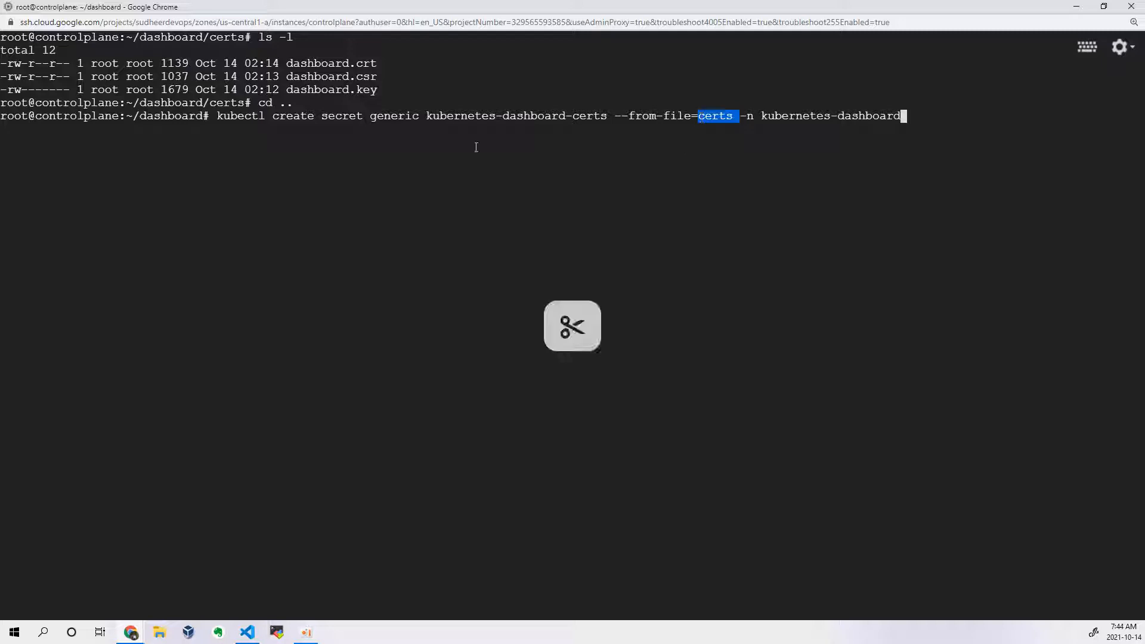
click(339, 62)
double_click(339, 63)
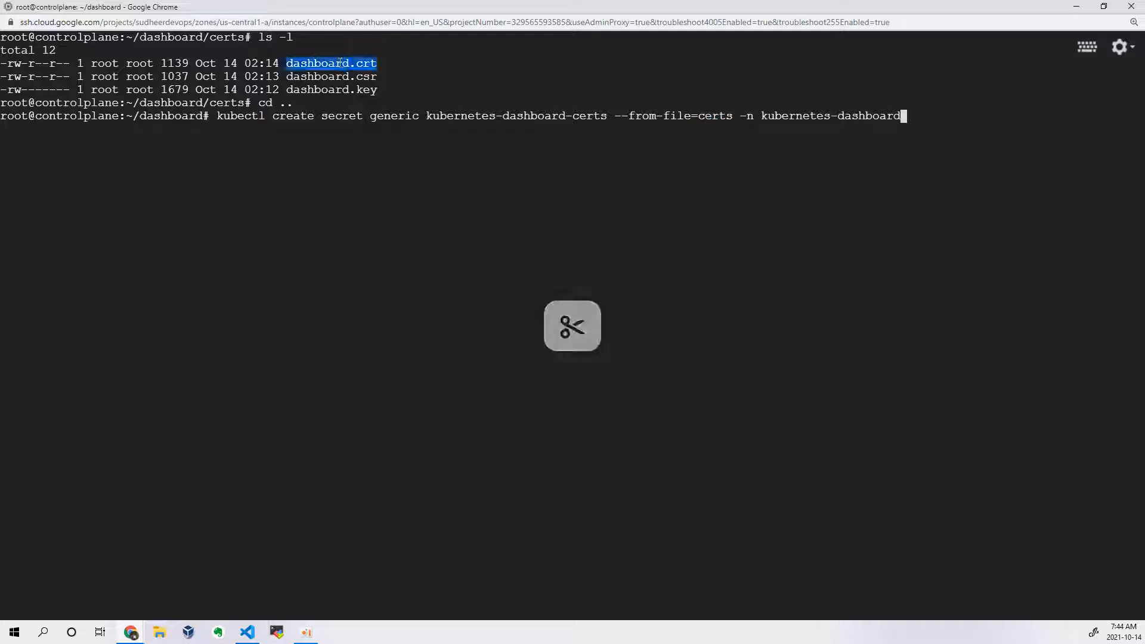
double_click(481, 116)
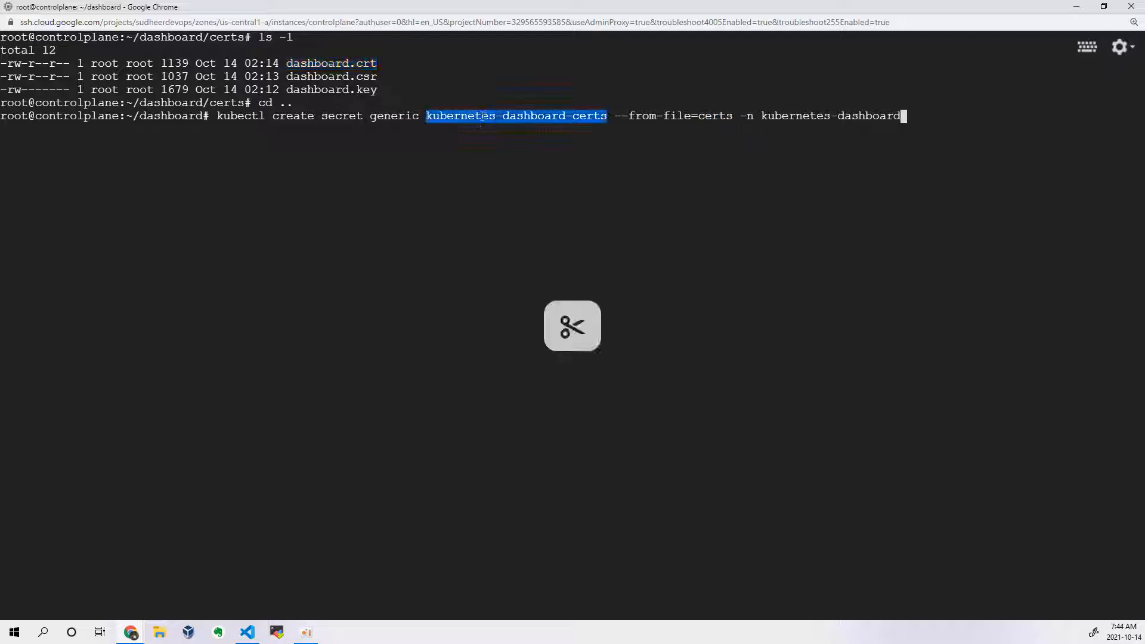
triple_click(510, 115)
double_click(511, 116)
double_click(350, 66)
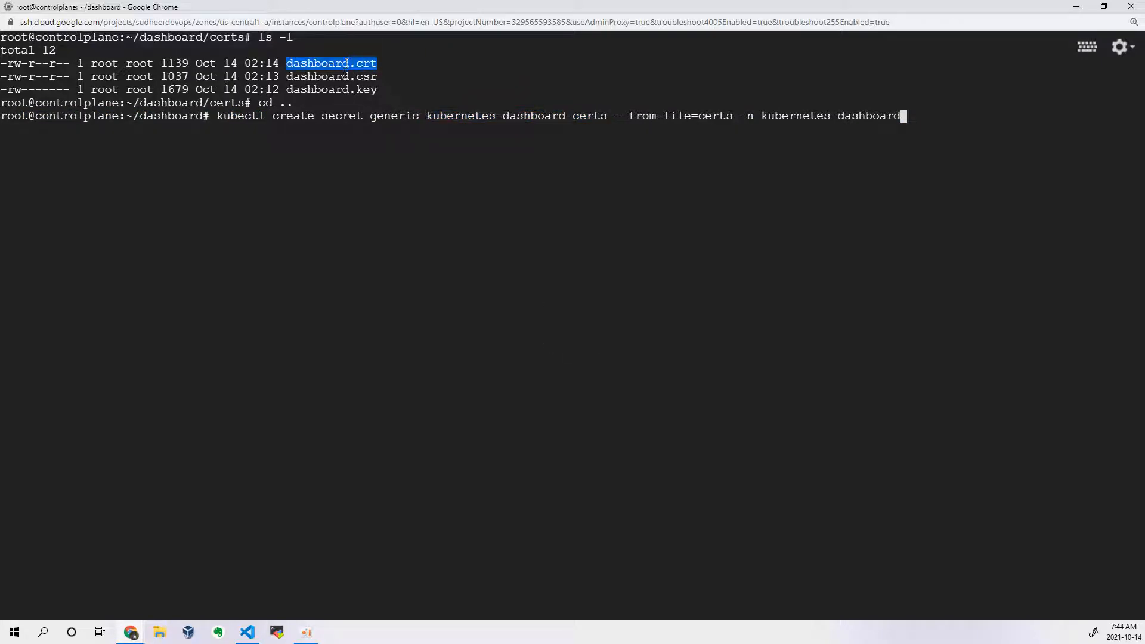
double_click(341, 76)
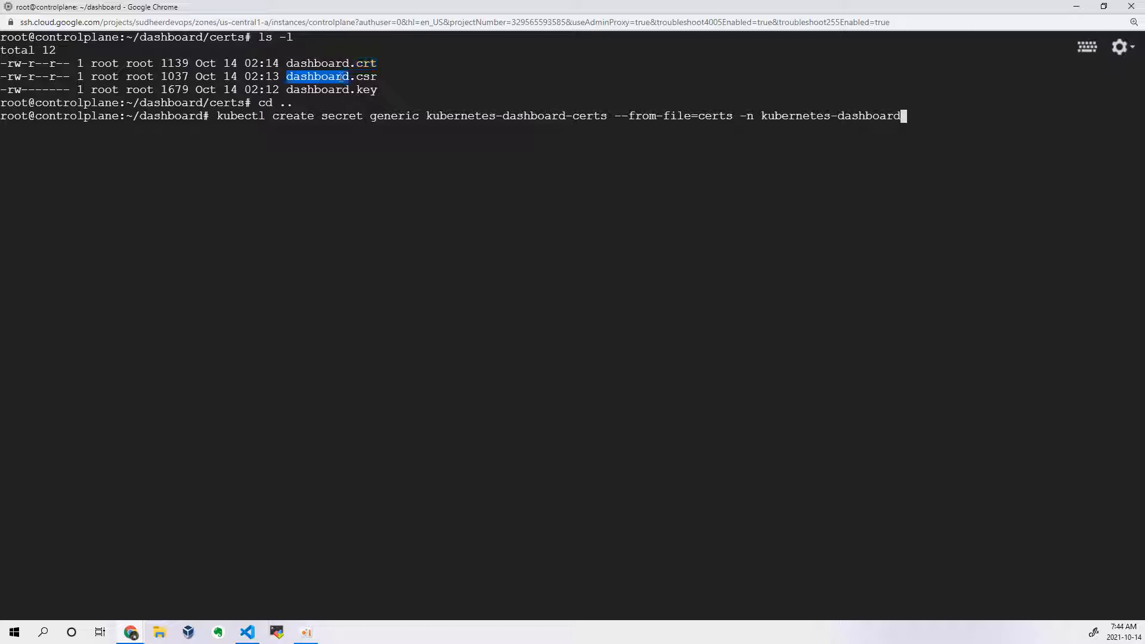
double_click(341, 88)
double_click(343, 76)
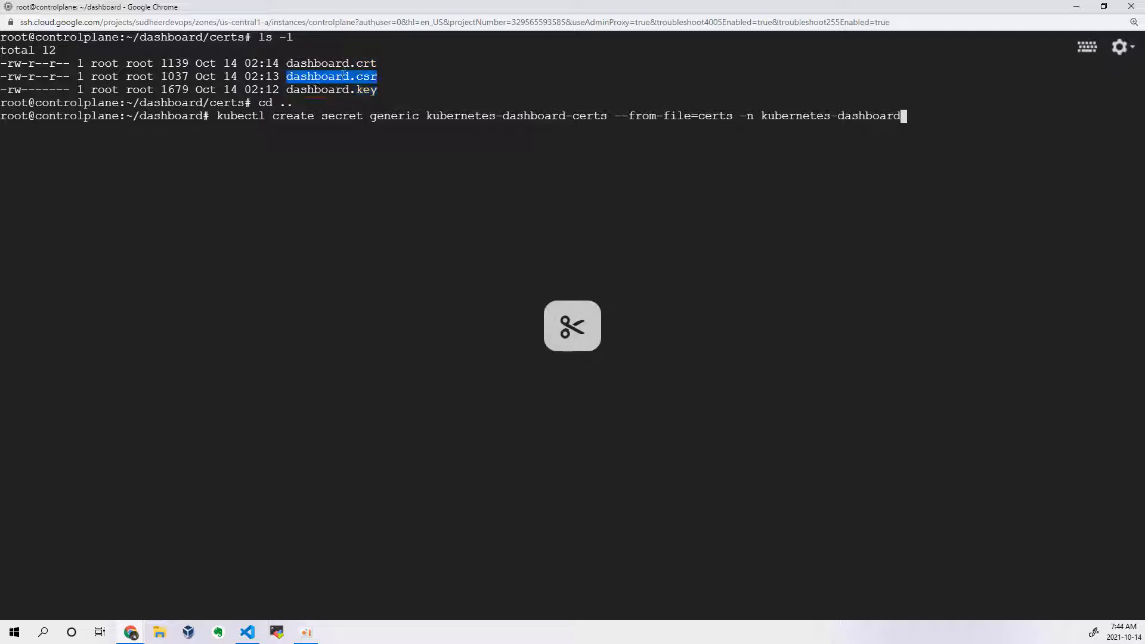
Step: Run the prepared command to create the kubernetes-dashboard-certs secret from certs in the kubernetes-dashboard namespace
click(564, 172)
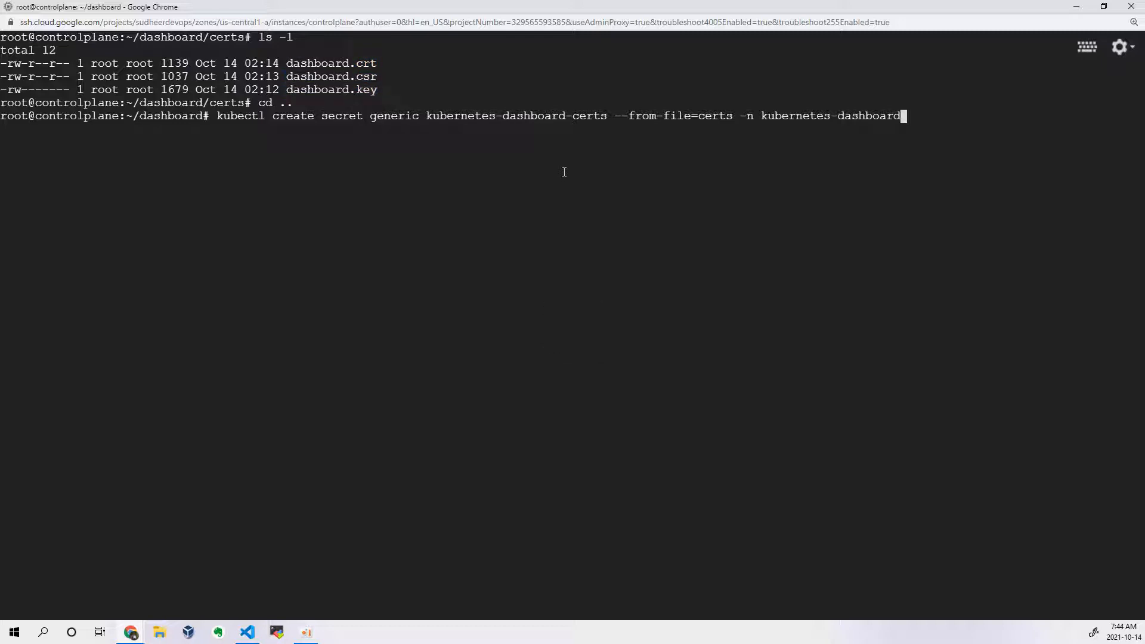
key(Return)
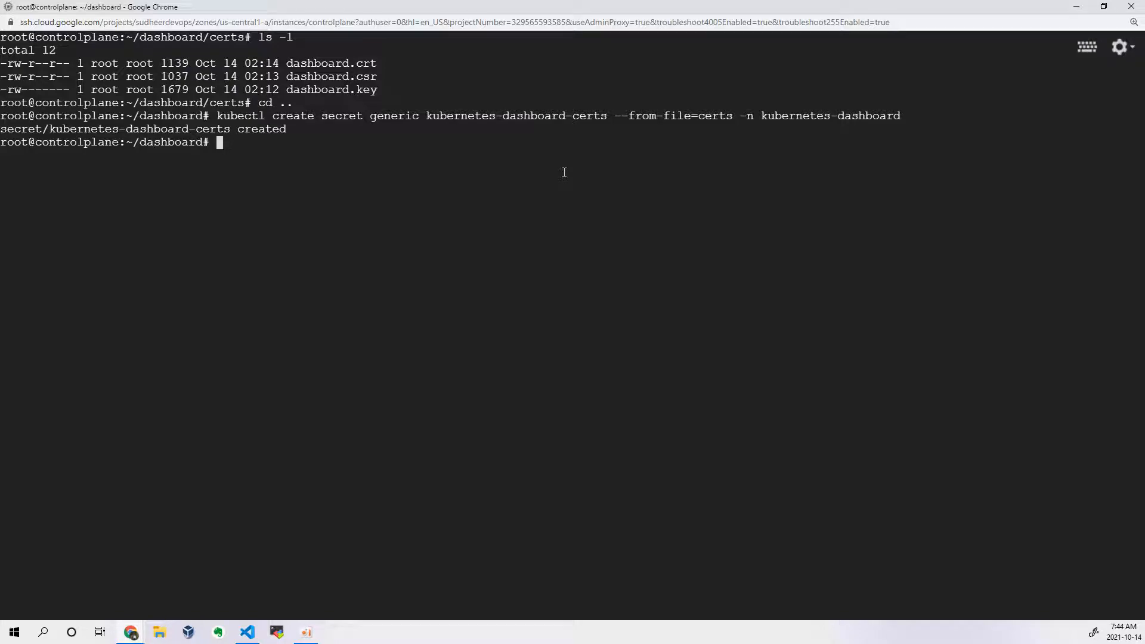
Step: Check the deployment command in the VS Code notes and create the dashboard resources from recommended.yaml with kubectl create -f
key(alt+Tab)
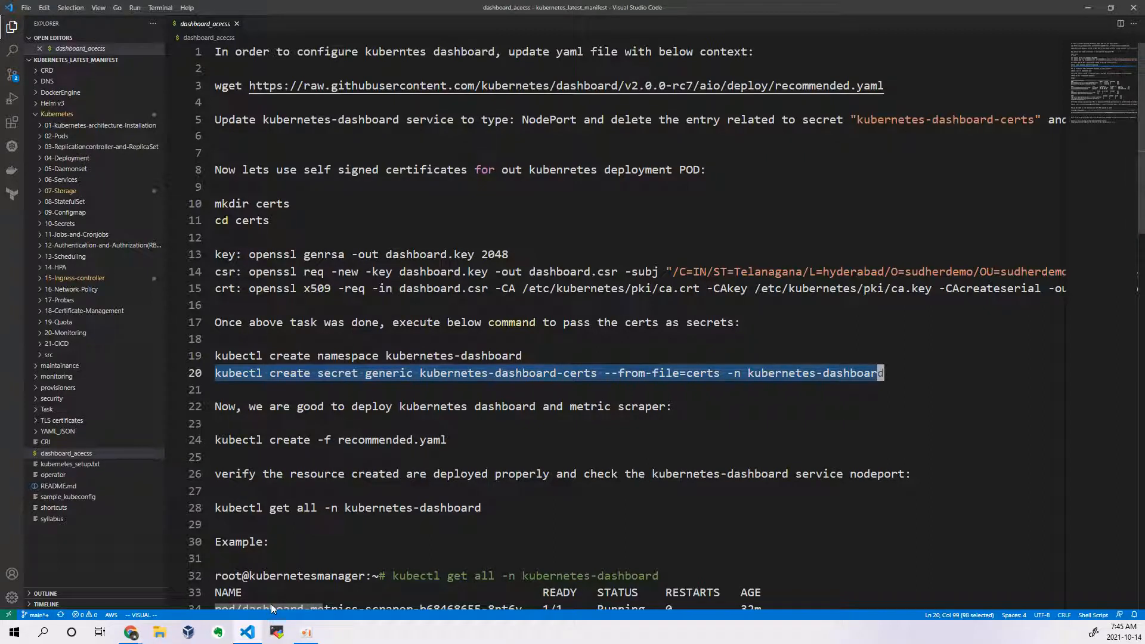
scroll(339, 380, down, 2)
scroll(358, 364, down, 1)
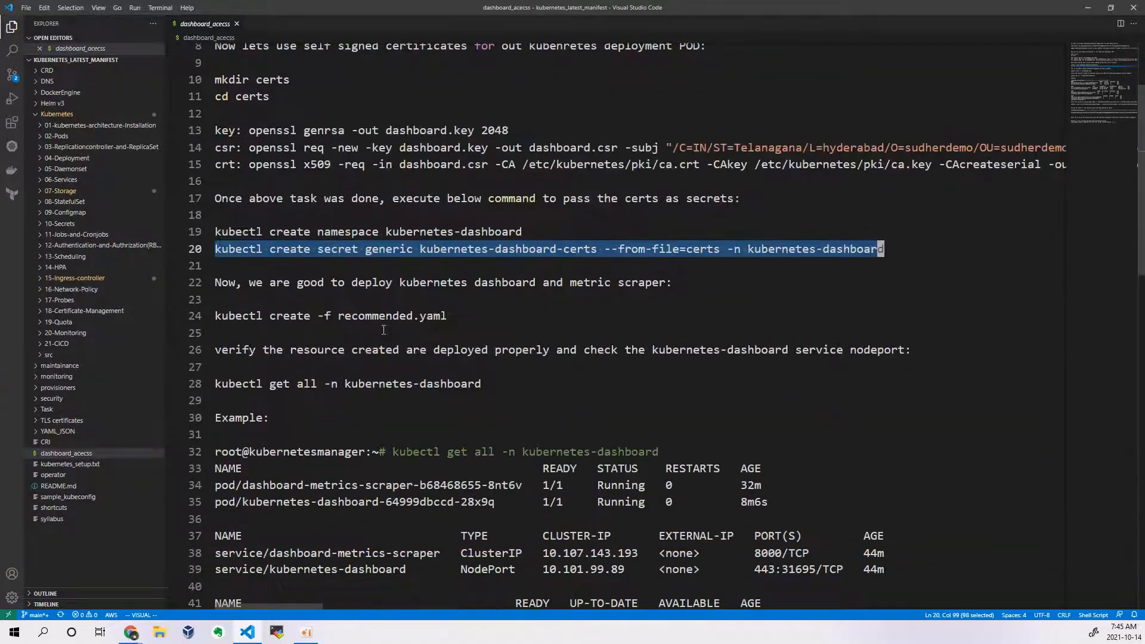
key(alt+Tab)
text(kubectl )
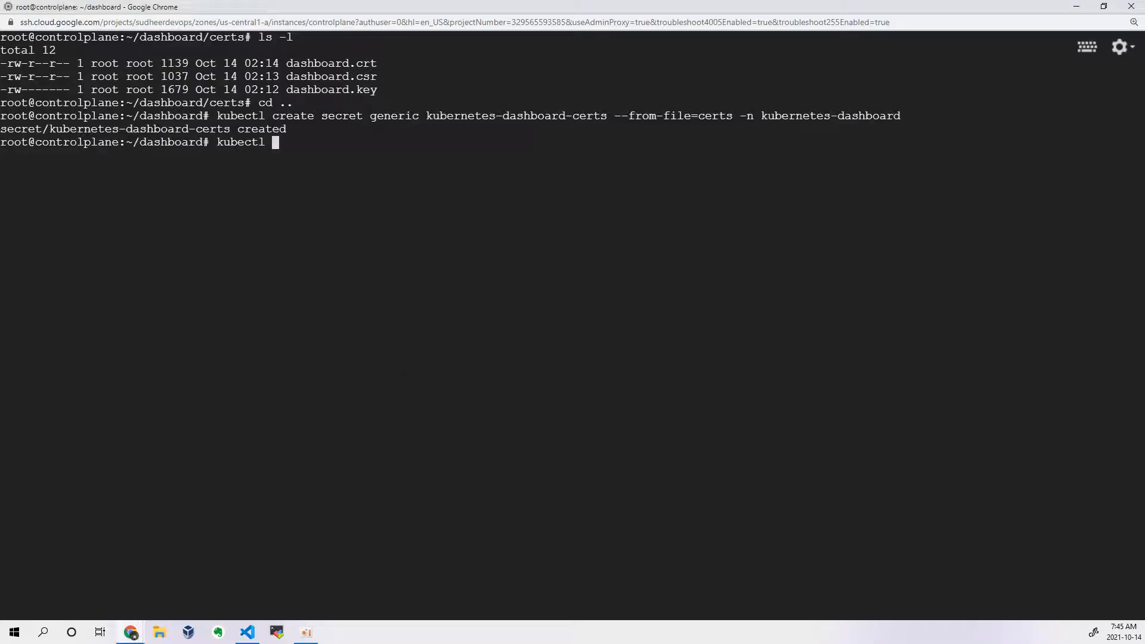
text(create -f)
key(Tab)
key(Tab)
key(Tab)
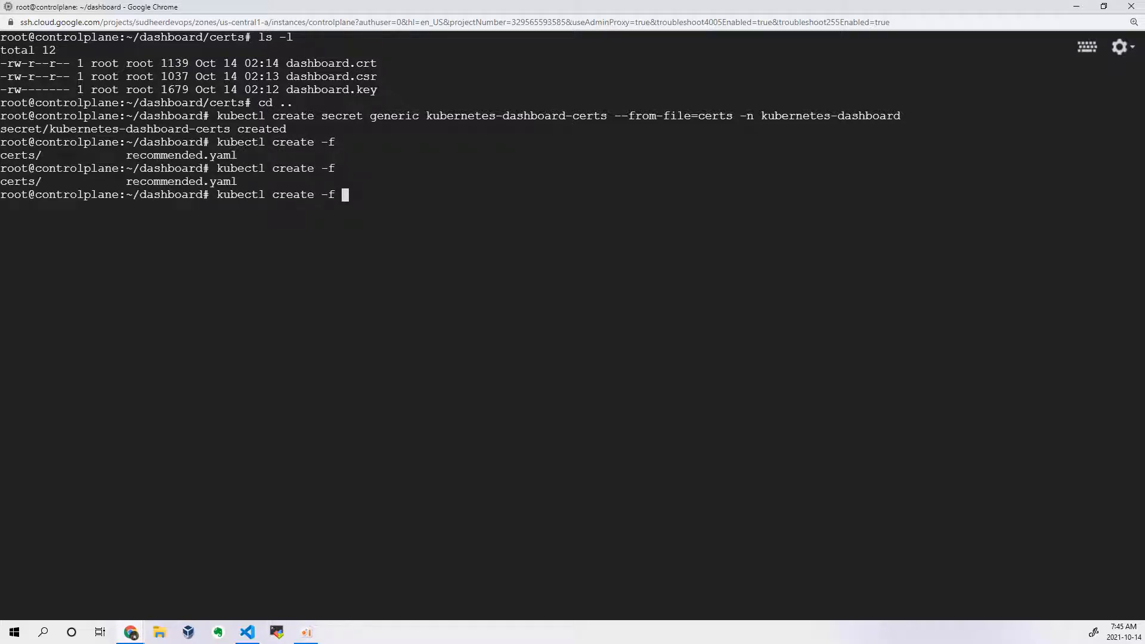
text(r)
key(Tab)
key(Return)
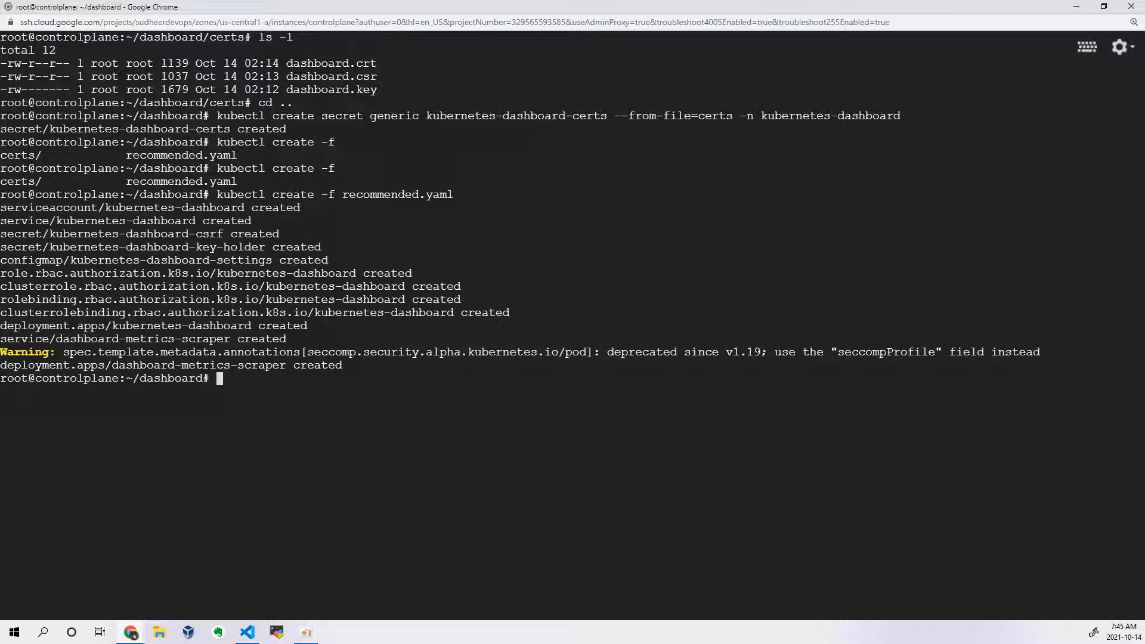
Step: Clear the terminal, list the kubernetes-dashboard namespace resources with kubectl get all -o wide, and check the kubernetes-dashboard service's type and port
key(ctrl+l)
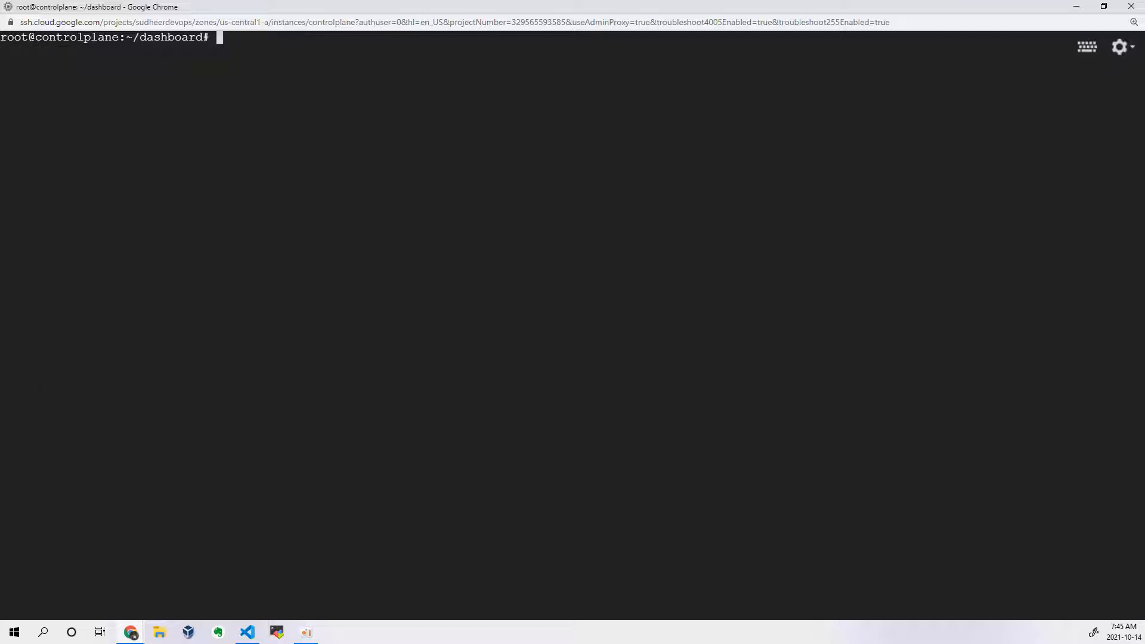
text(kubectl get all -o wide -n k)
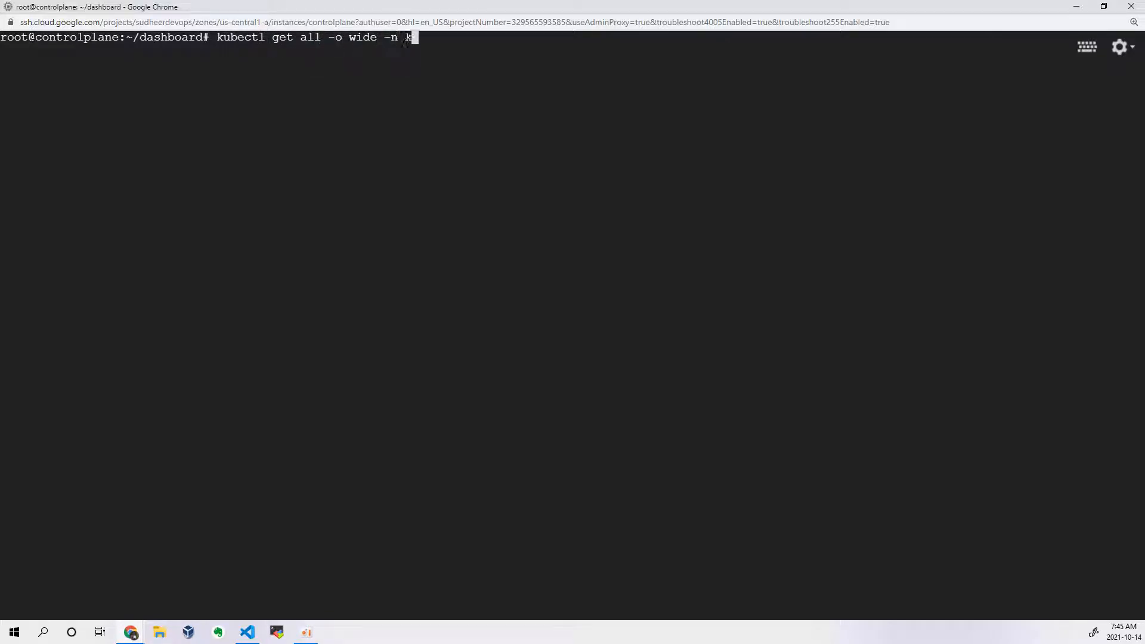
text(ubernetes-da)
text(shboard)
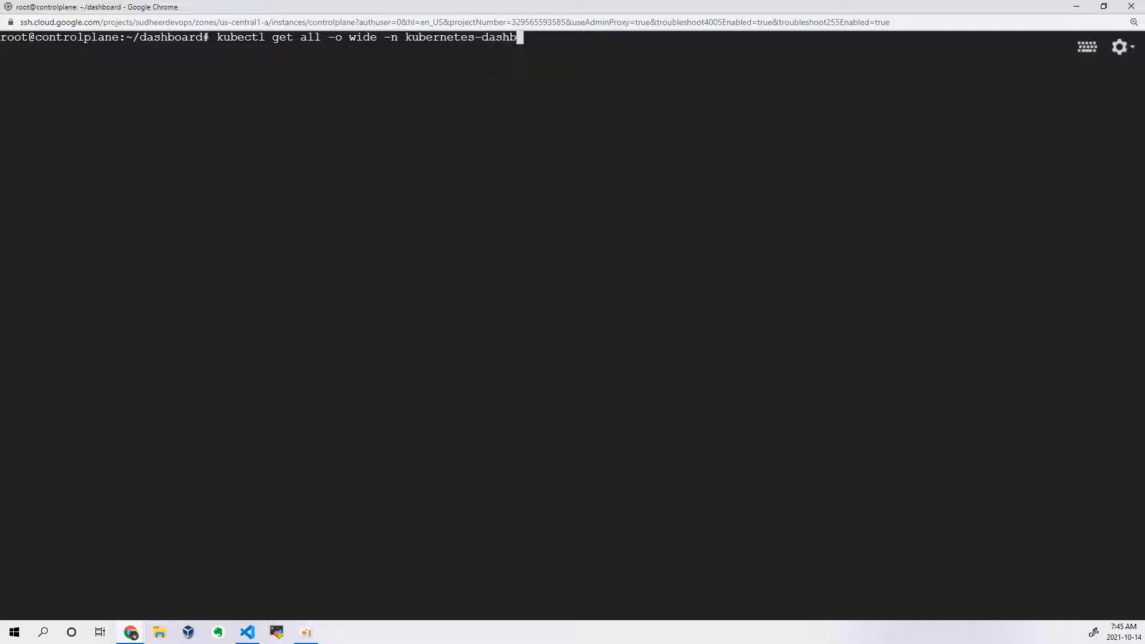
key(Return)
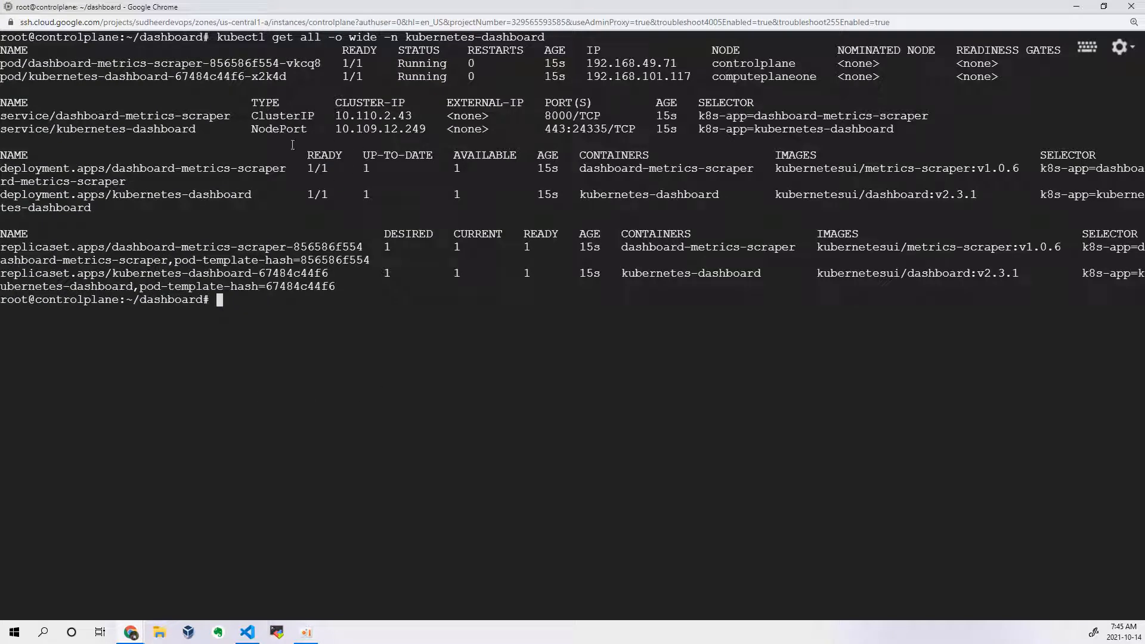
double_click(277, 129)
double_click(152, 128)
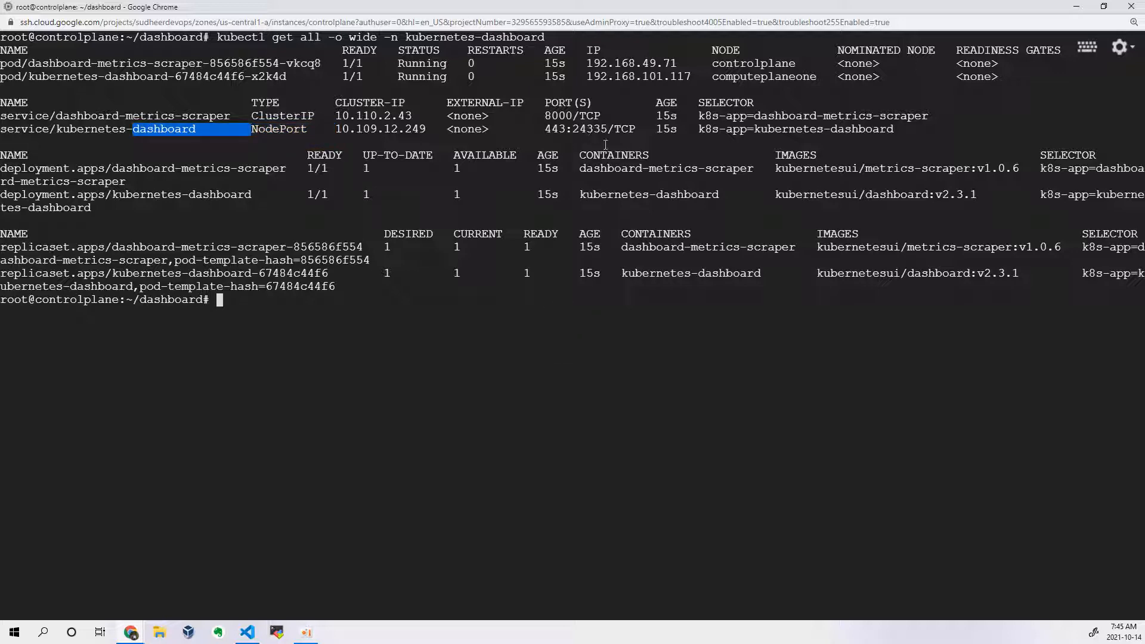
Step: Switch to the Google Cloud VM instances page and copy the external IP of the computeplaneone instance
key(alt+Tab)
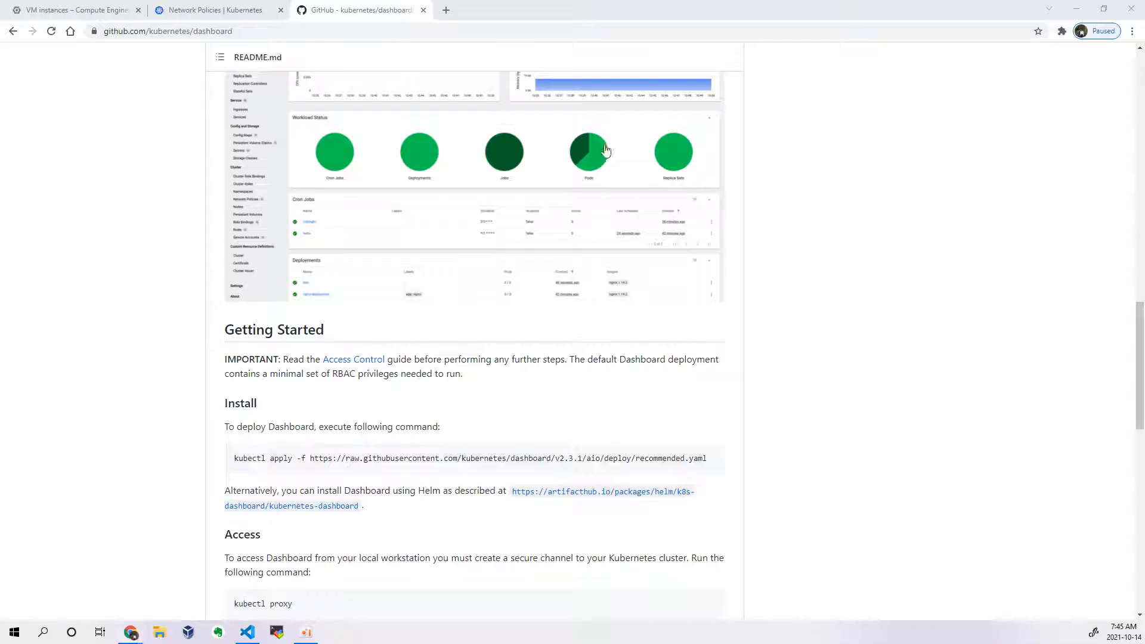
click(98, 10)
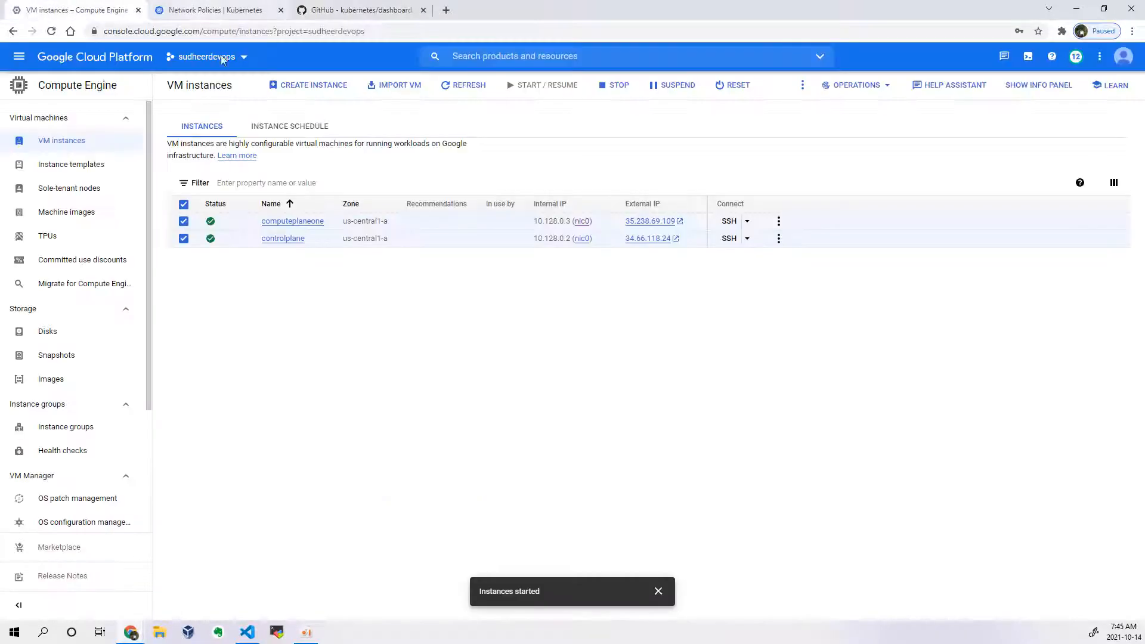
click(690, 221)
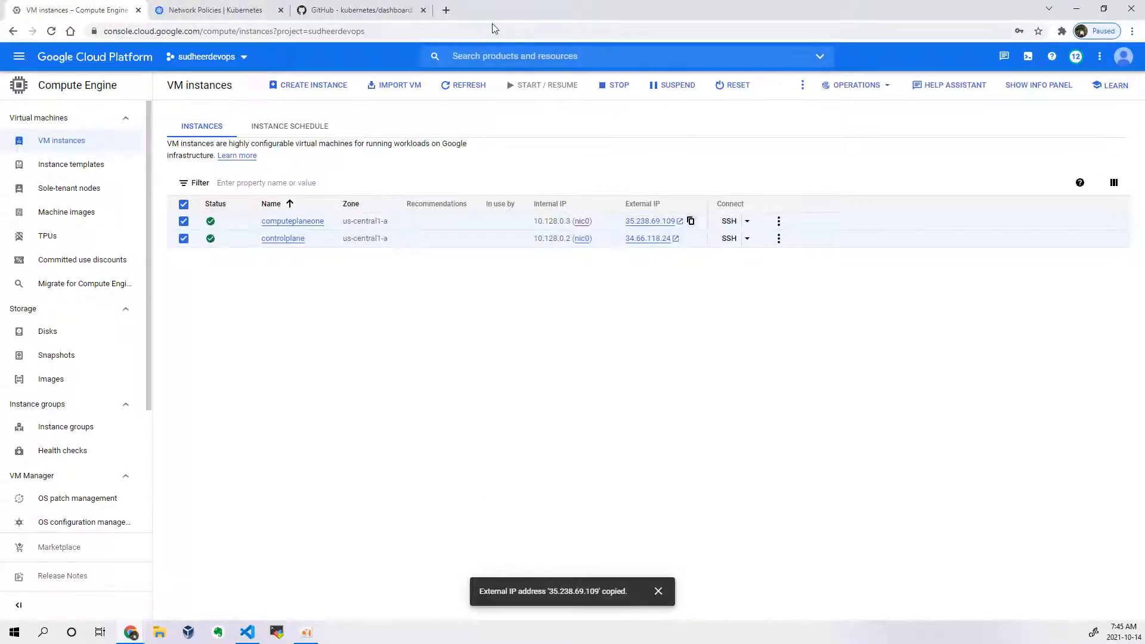
click(446, 10)
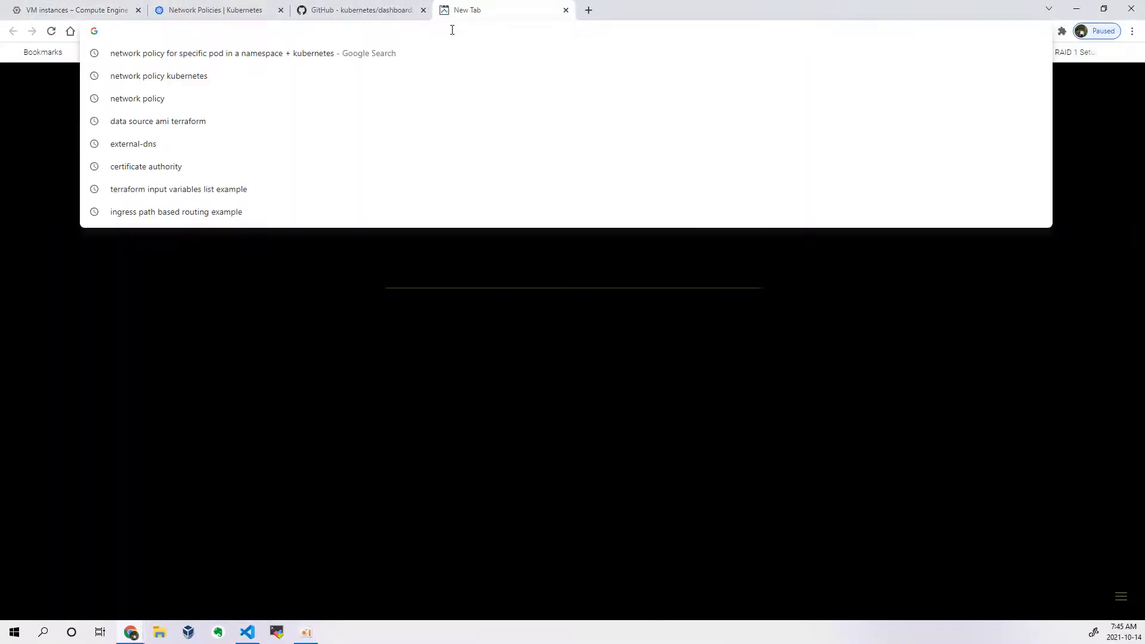
text(https)
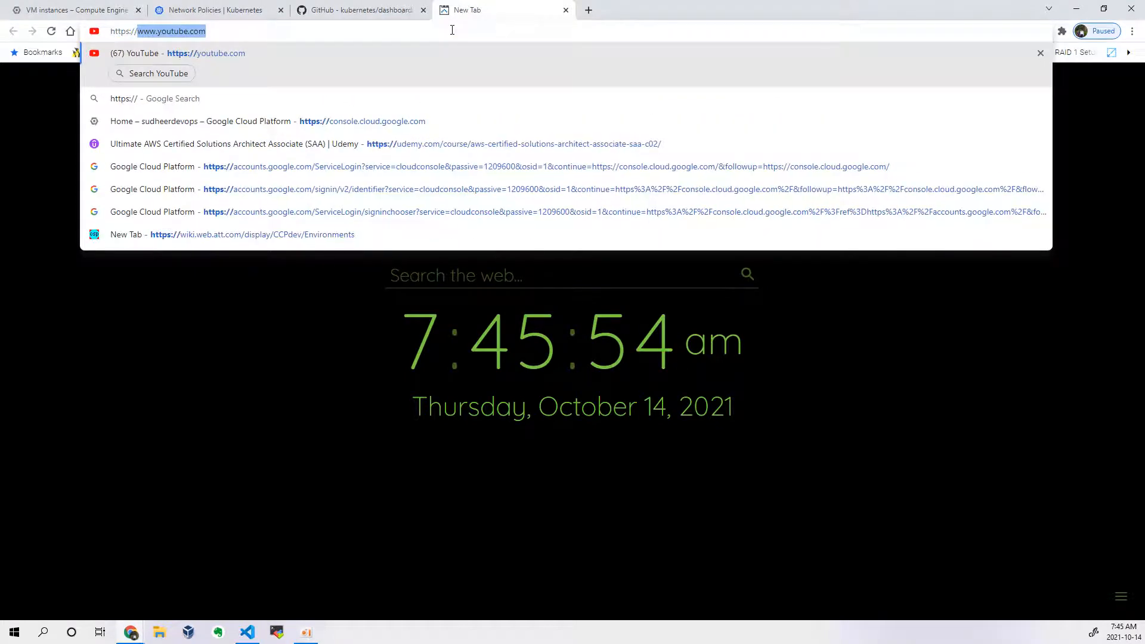
text(://)
key(ctrl+v)
text(:24335)
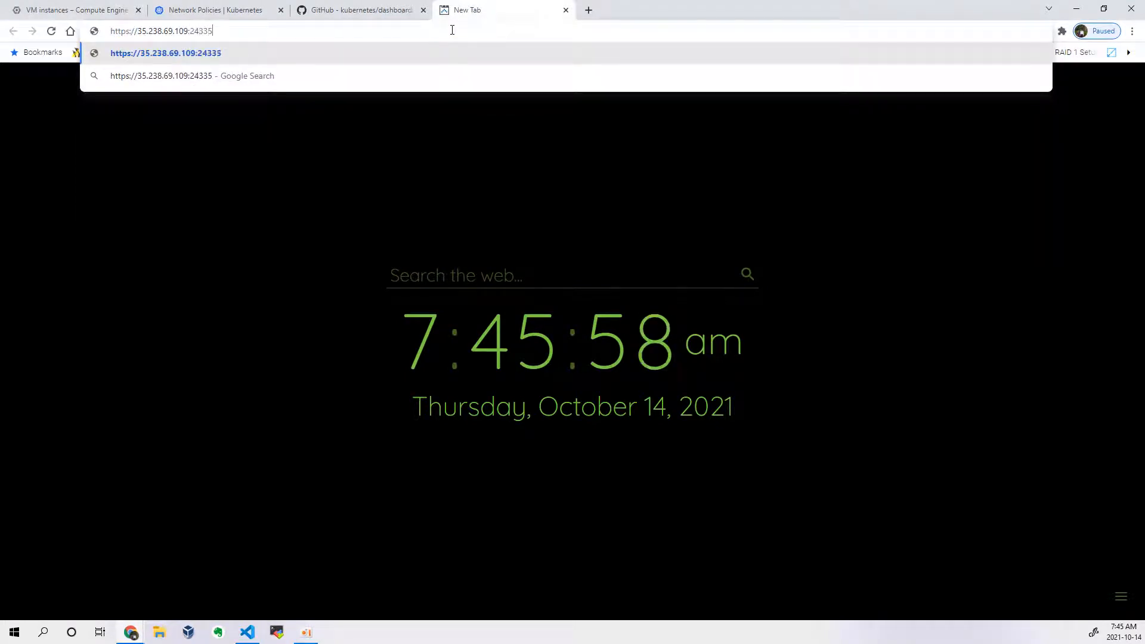
key(Return)
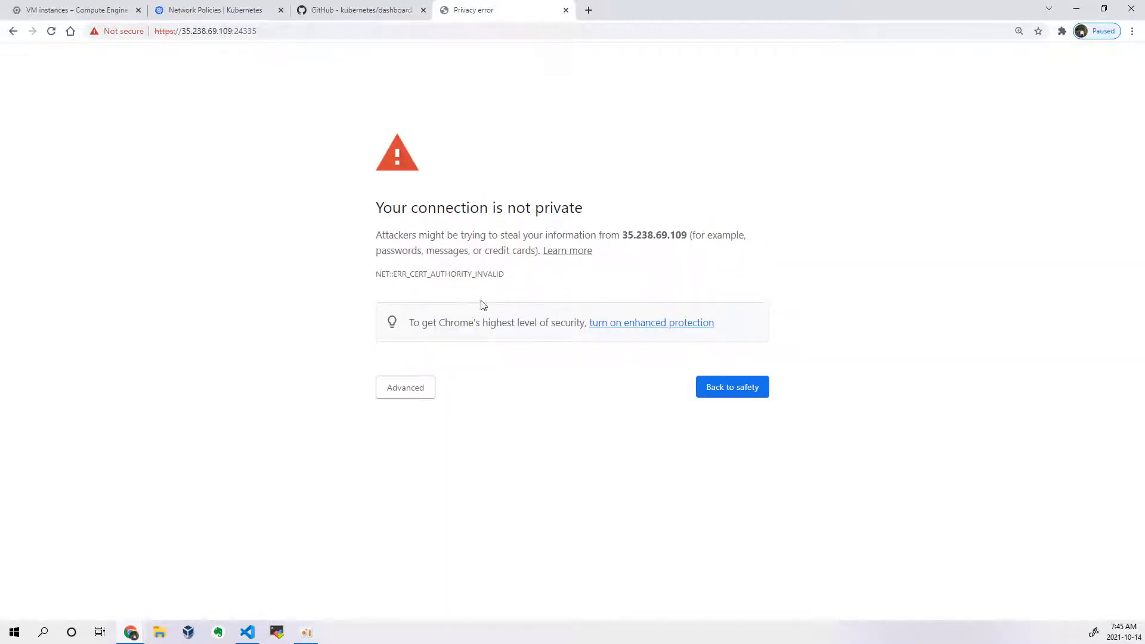
click(414, 392)
click(480, 488)
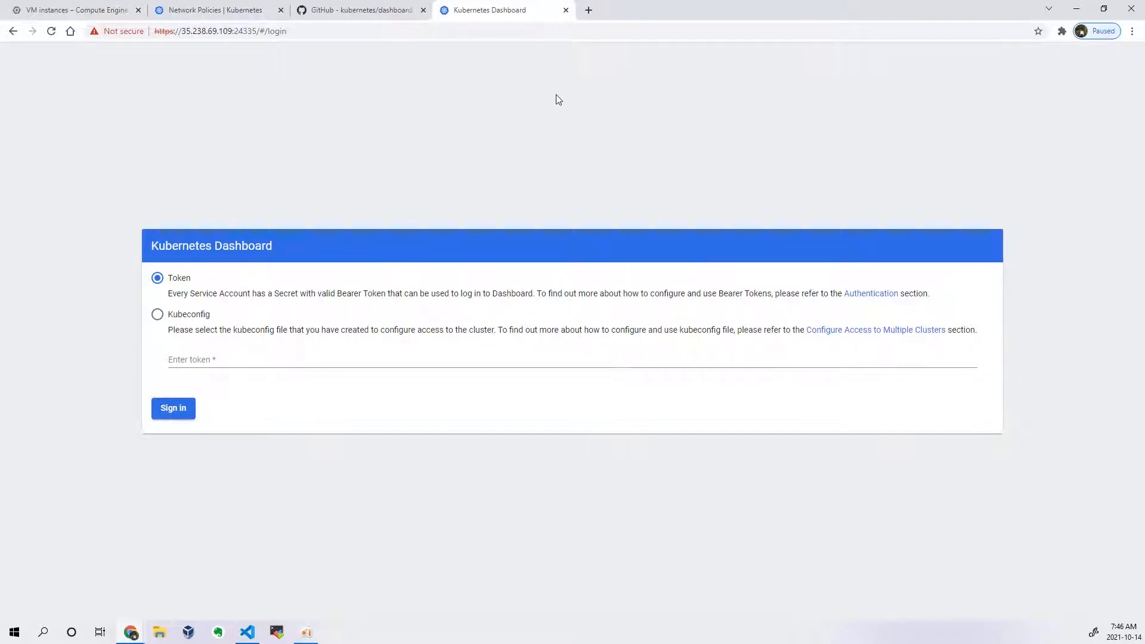
Step: Inspect the dashboard site's certificate for its subject, issuer and validity period, and close the certificate details
click(116, 32)
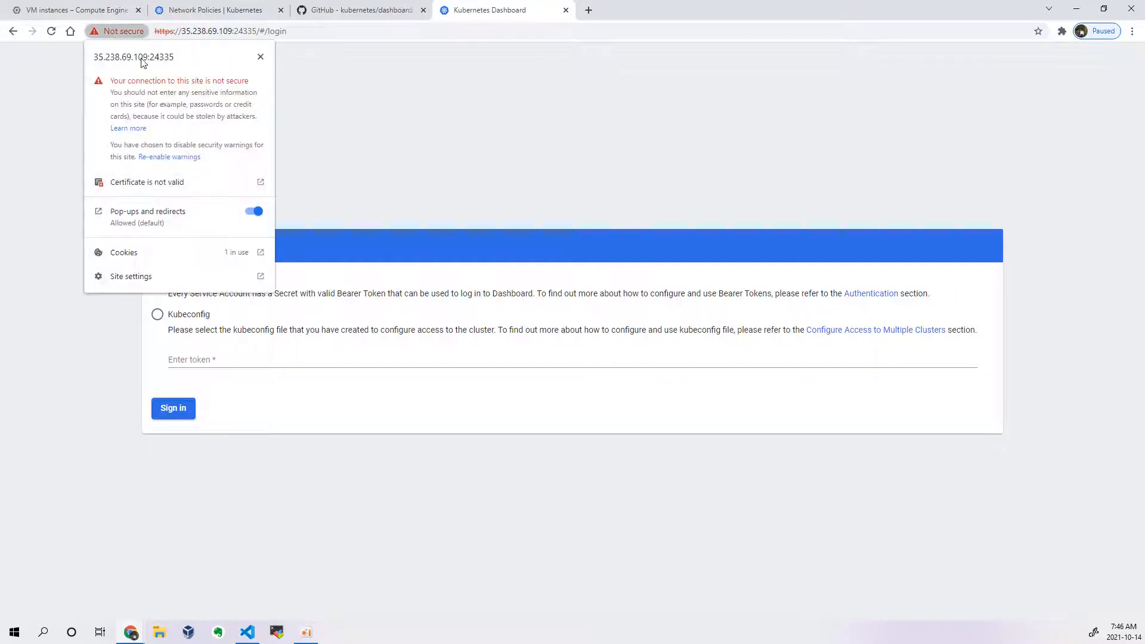
click(182, 183)
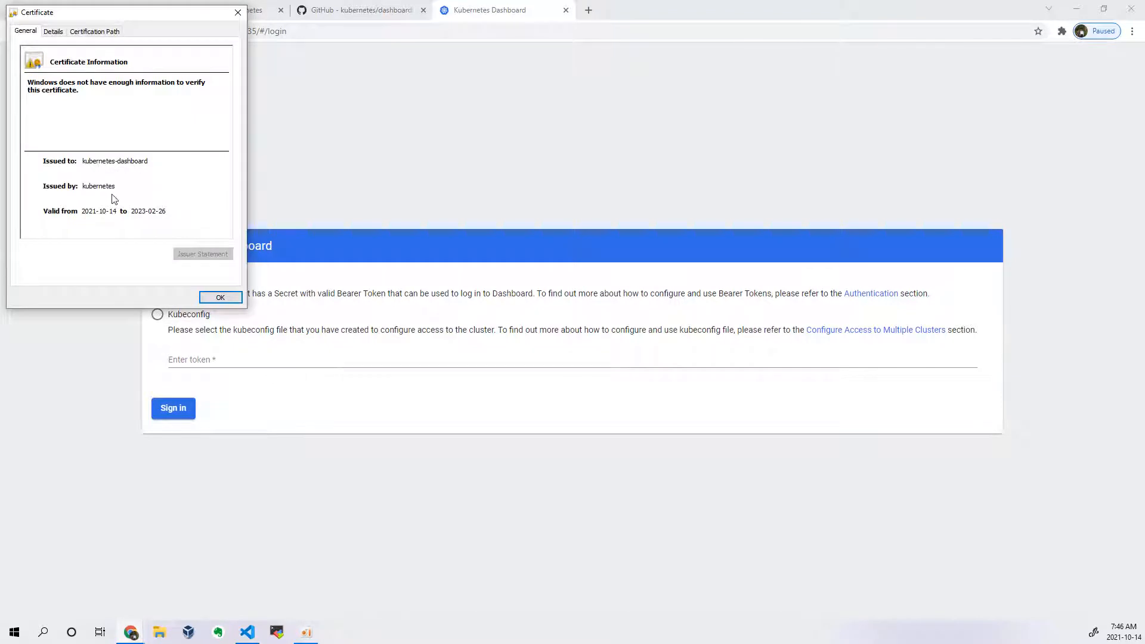
click(220, 297)
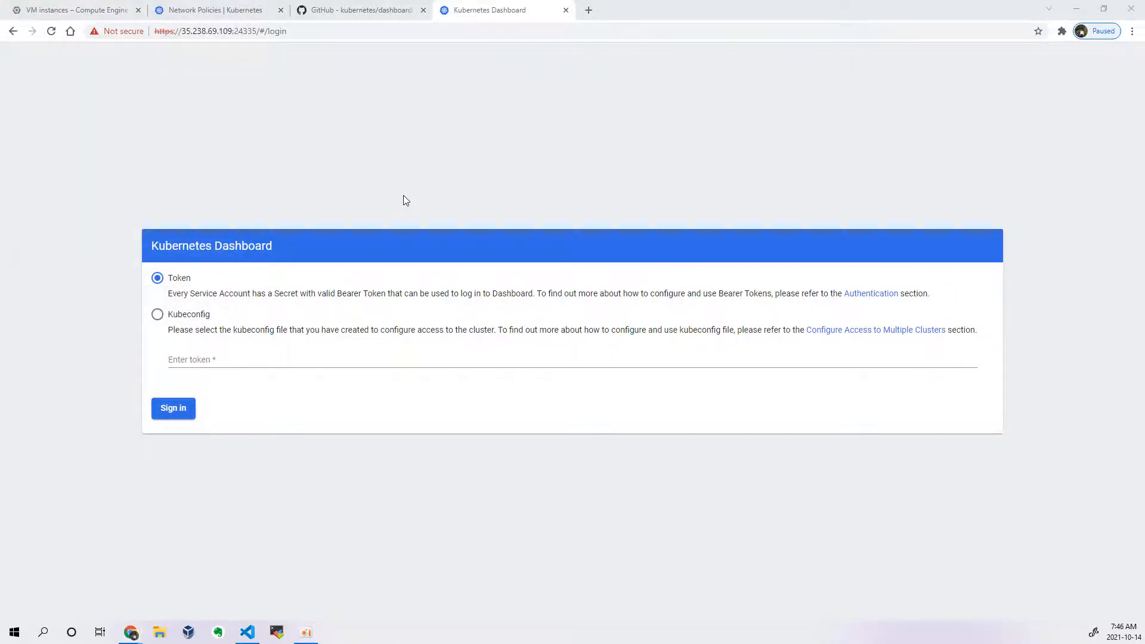
Step: Review the resource verification example in the VS Code notes and check the dashboard-metrics-scraper and kubernetes-dashboard pods in the terminal output
key(alt+Tab)
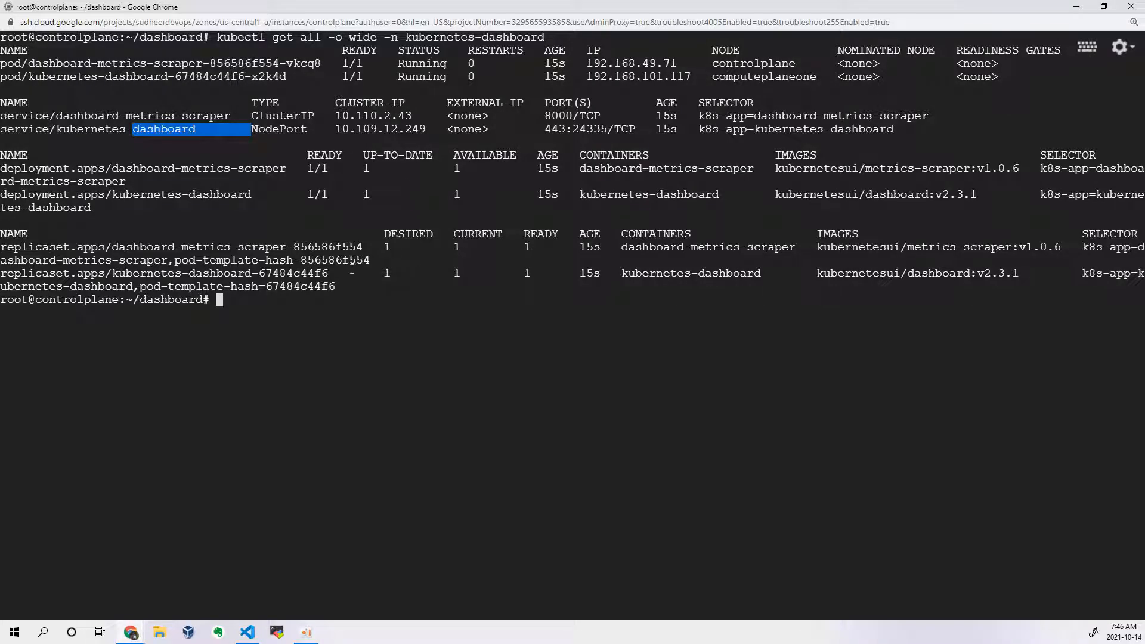
key(alt+Tab)
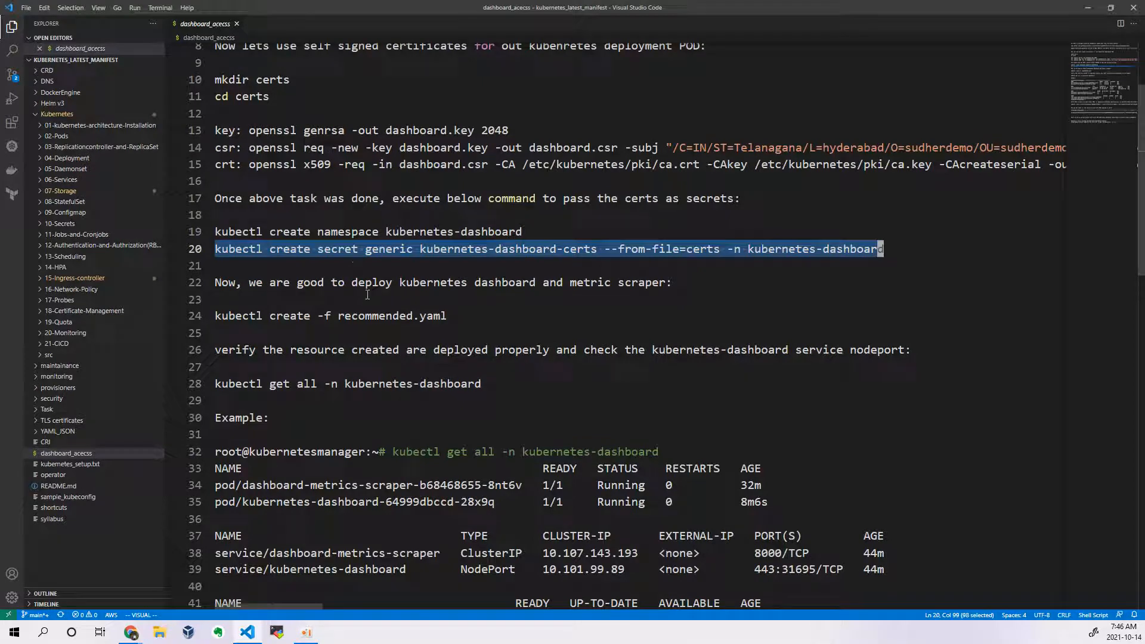
click(440, 306)
click(382, 371)
scroll(460, 364, down, 3)
scroll(459, 363, down, 3)
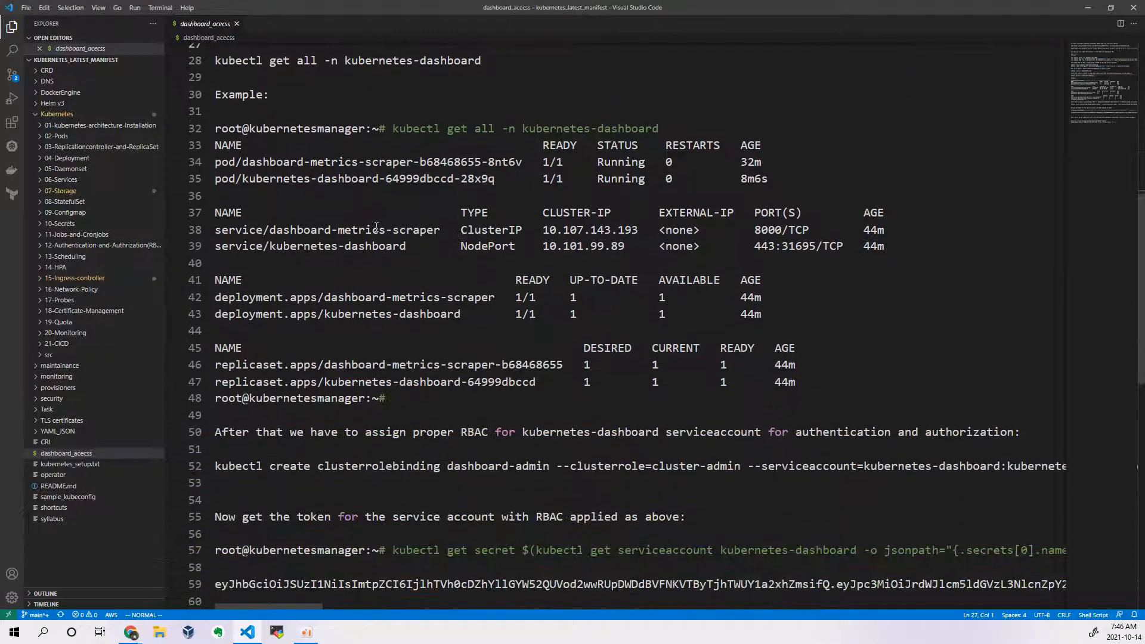
key(alt+Tab)
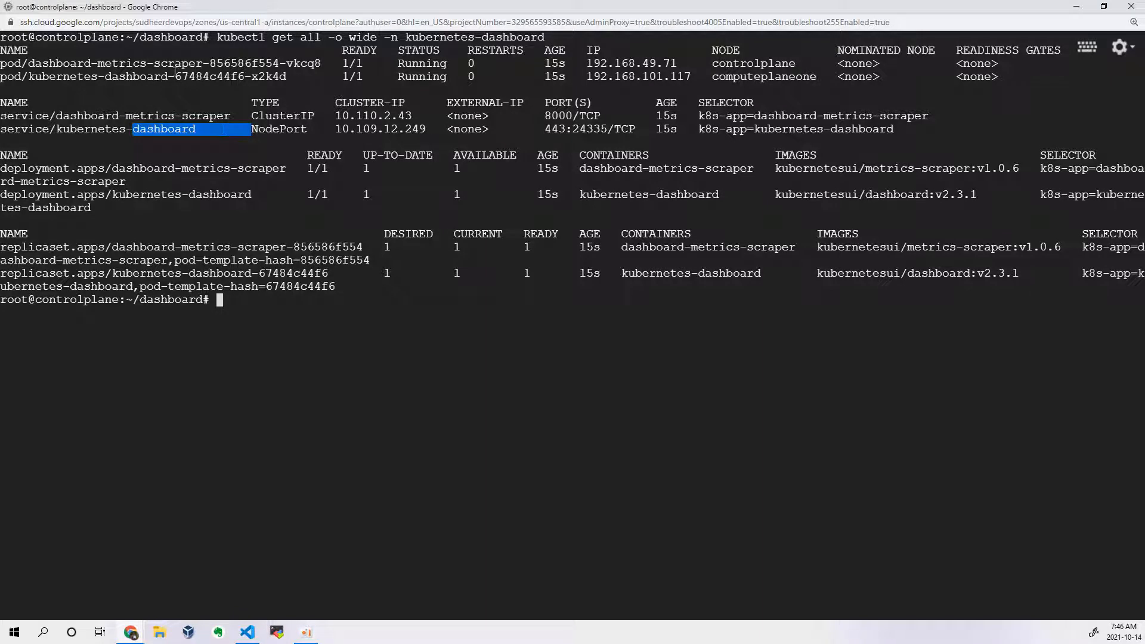
double_click(175, 68)
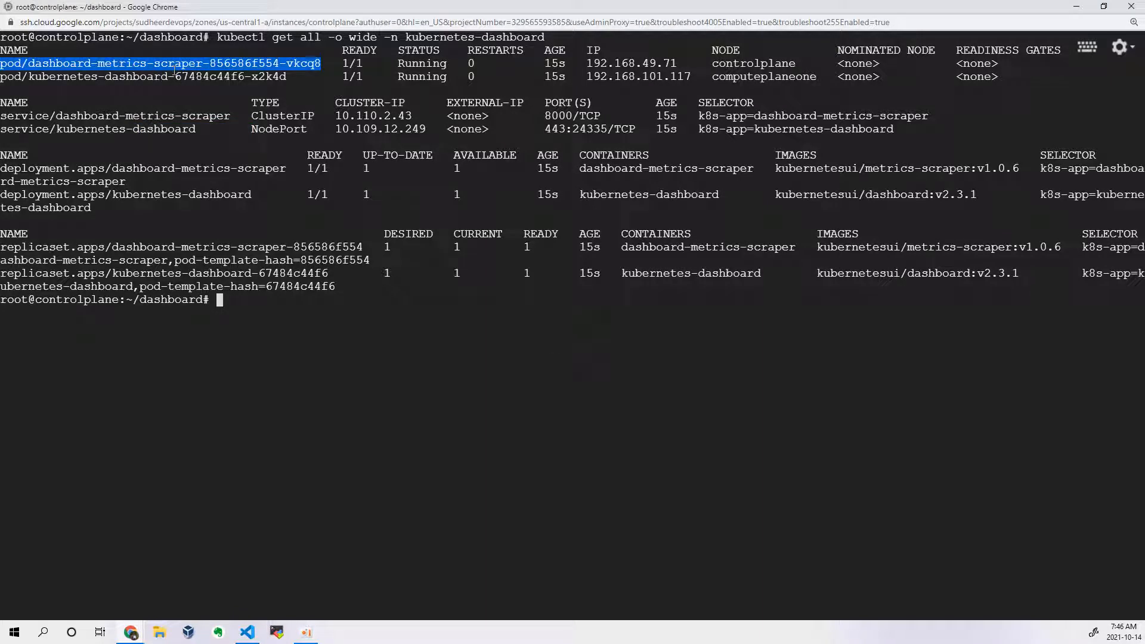
double_click(176, 78)
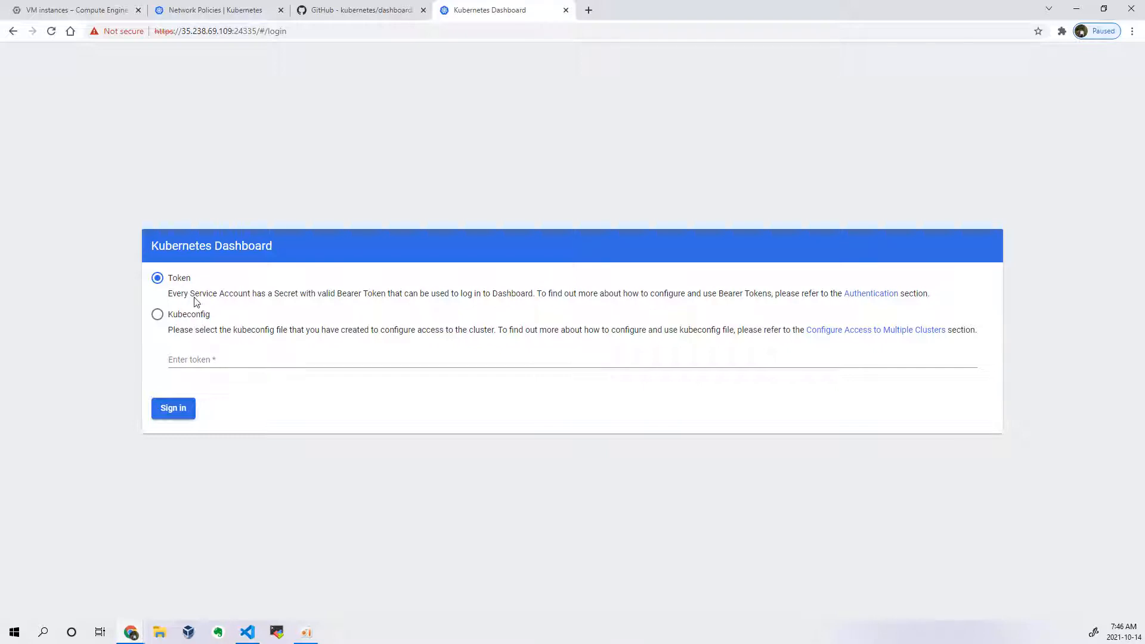
Step: Reload the dashboard login page, recheck its connection security, and compare the Kubeconfig and Token sign-in options, leaving Token selected
click(51, 31)
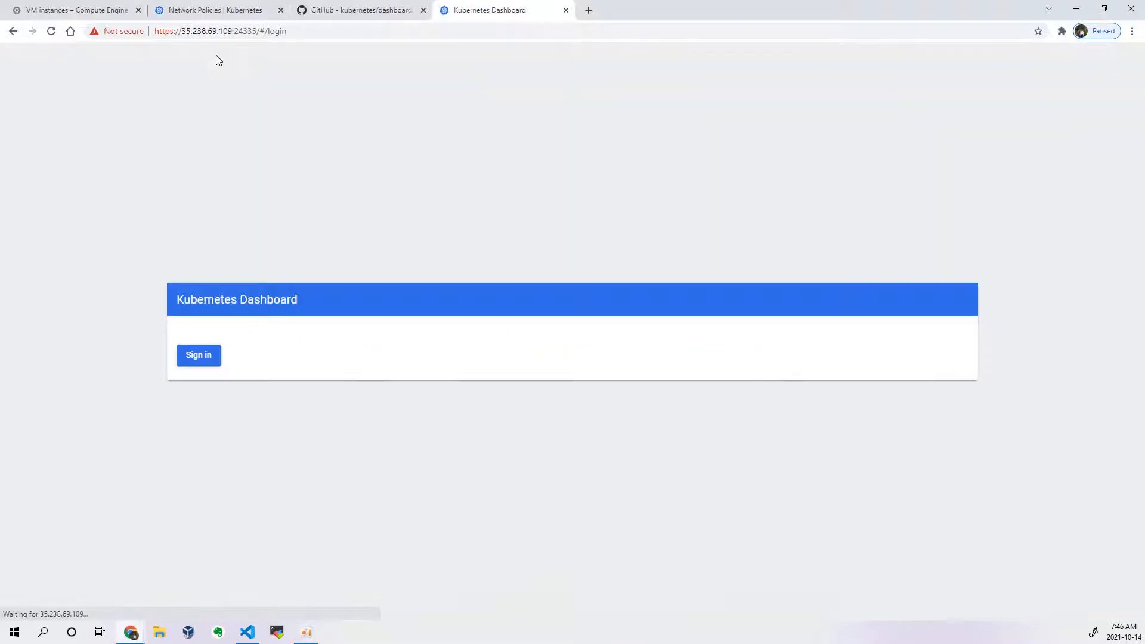
click(115, 39)
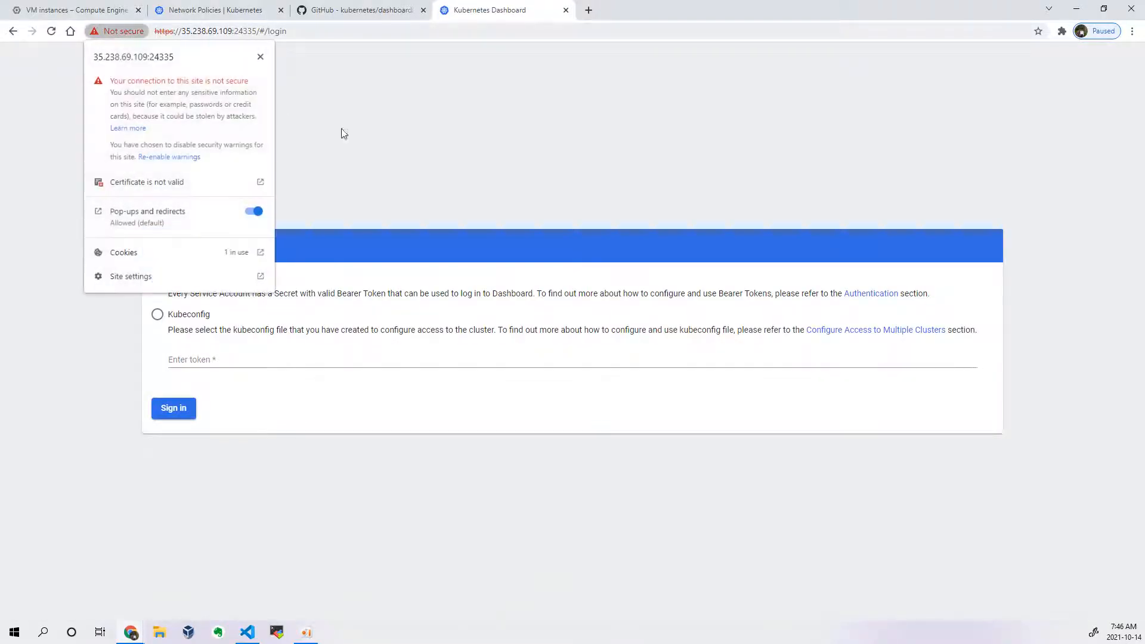
click(427, 105)
click(186, 316)
click(181, 279)
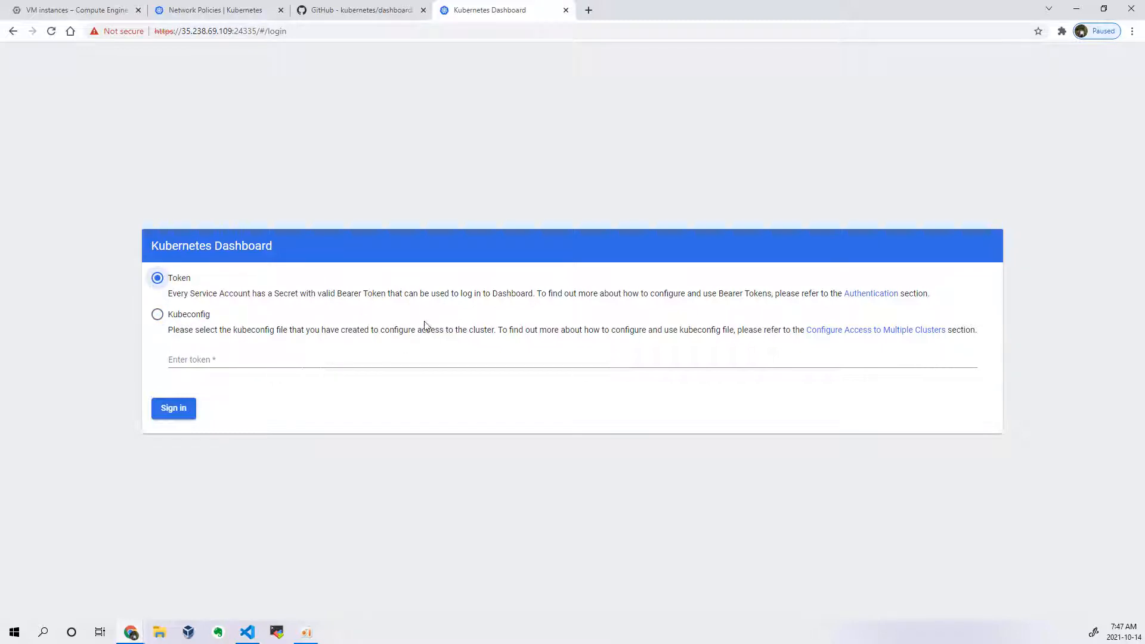
Step: Copy the kubectl create clusterrolebinding dashboard-admin command from line 52 of the VS Code dashboard notes into the controlplane SSH terminal prompt
key(alt+Tab)
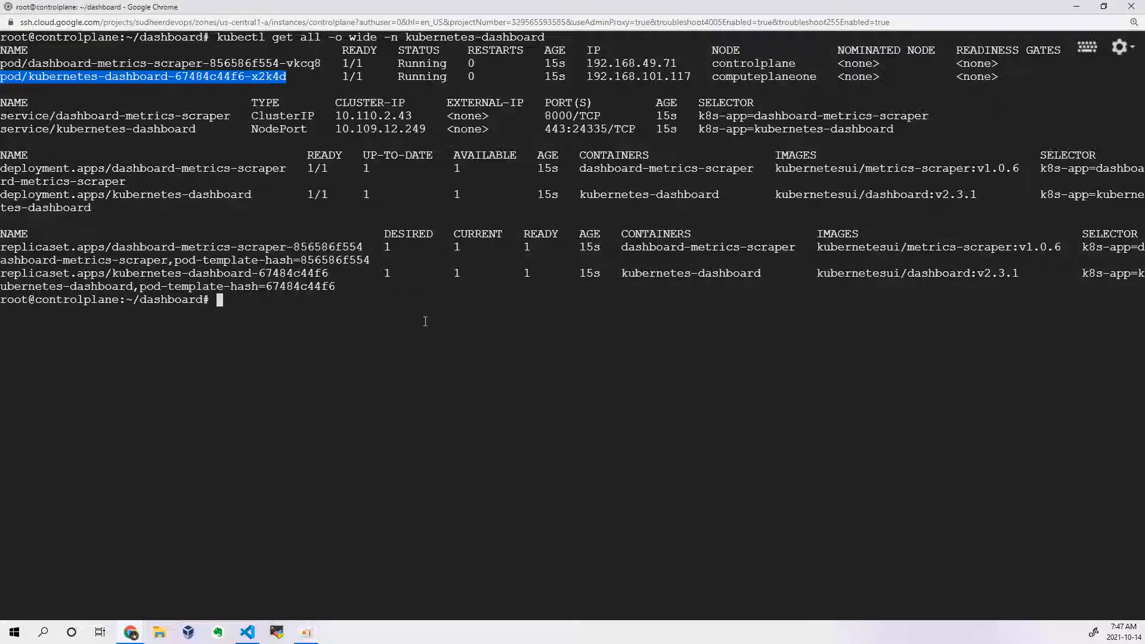
click(420, 264)
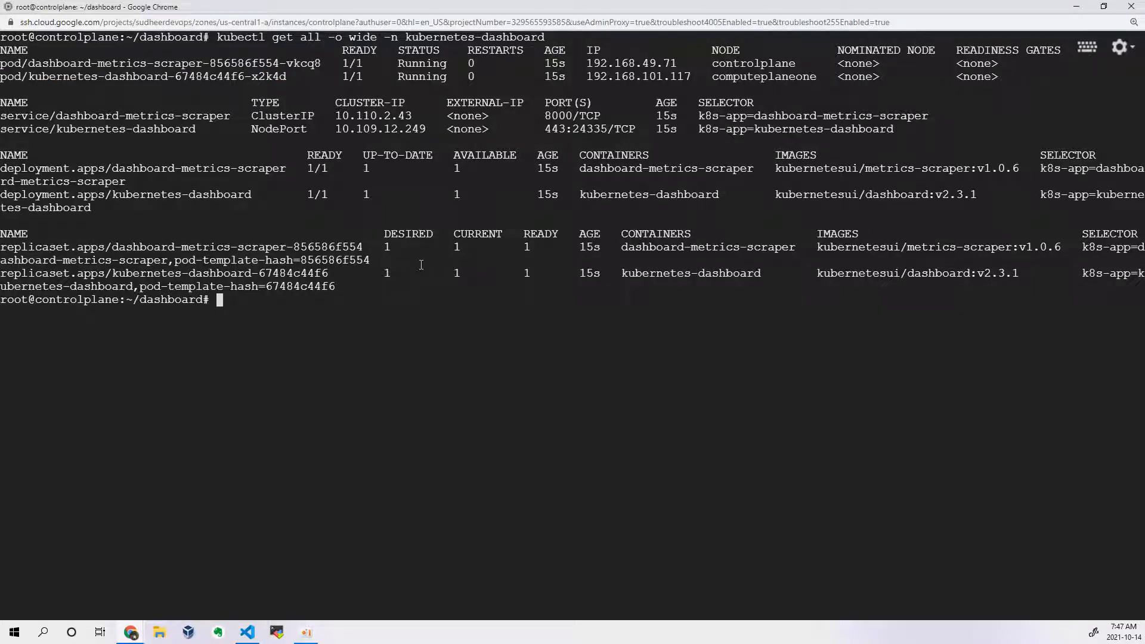
key(alt+Tab)
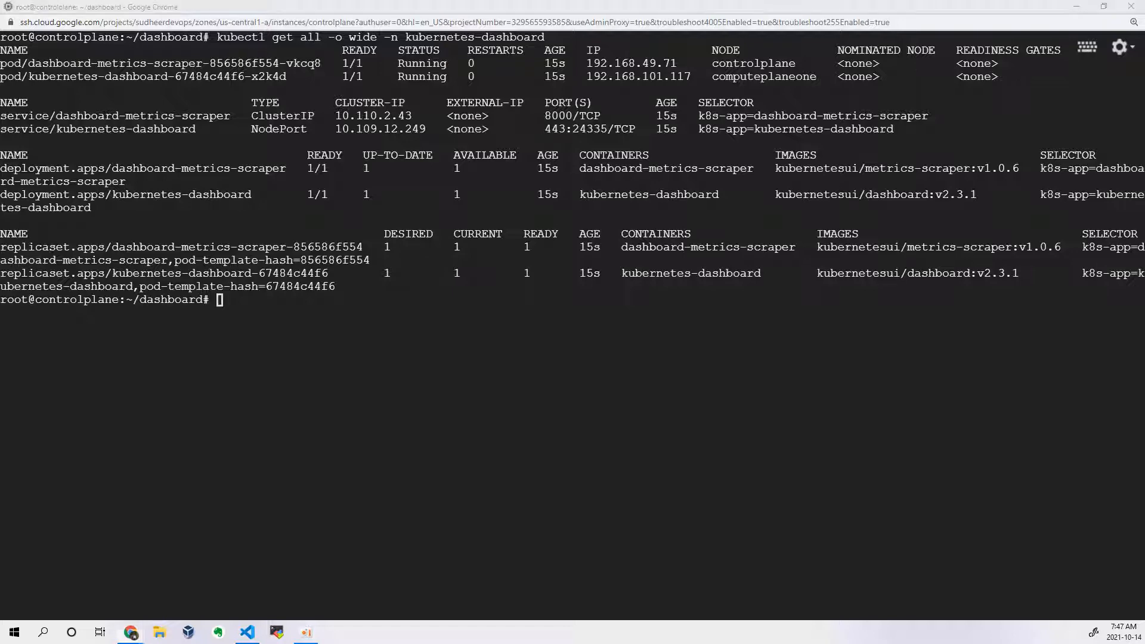
key(alt+Tab)
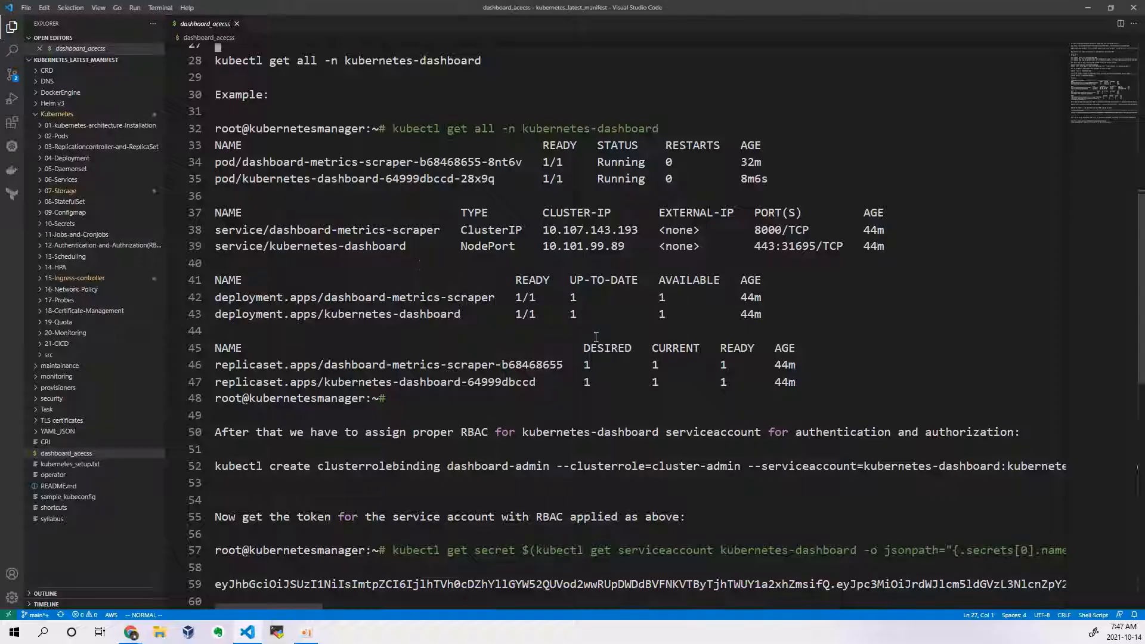
scroll(470, 348, down, 4)
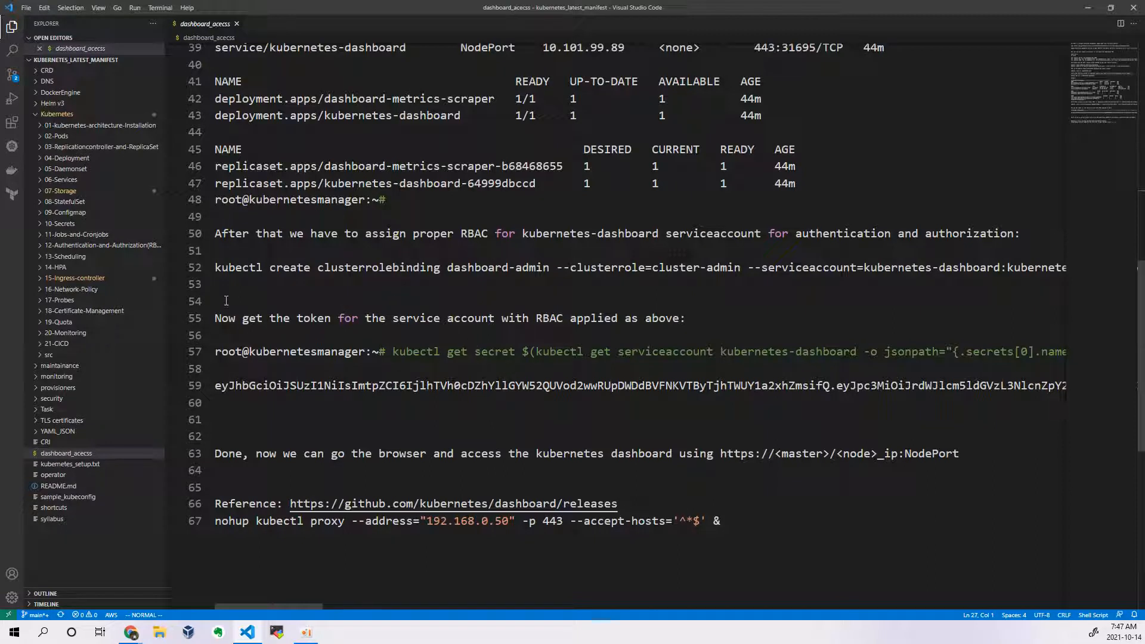
drag(218, 268, 1085, 279)
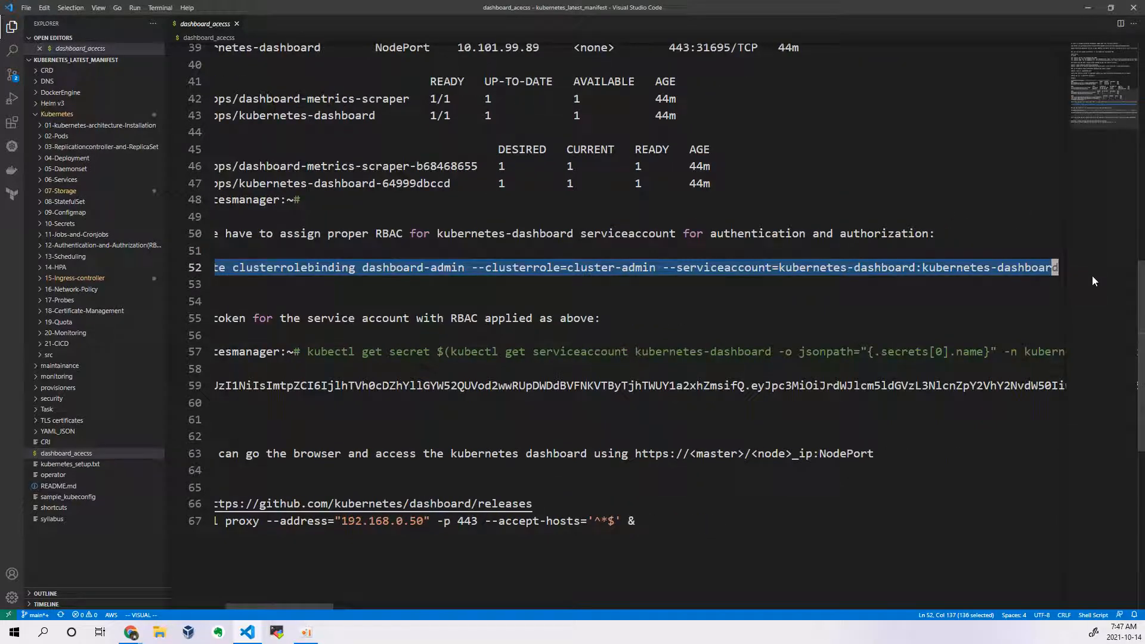
right_click(967, 275)
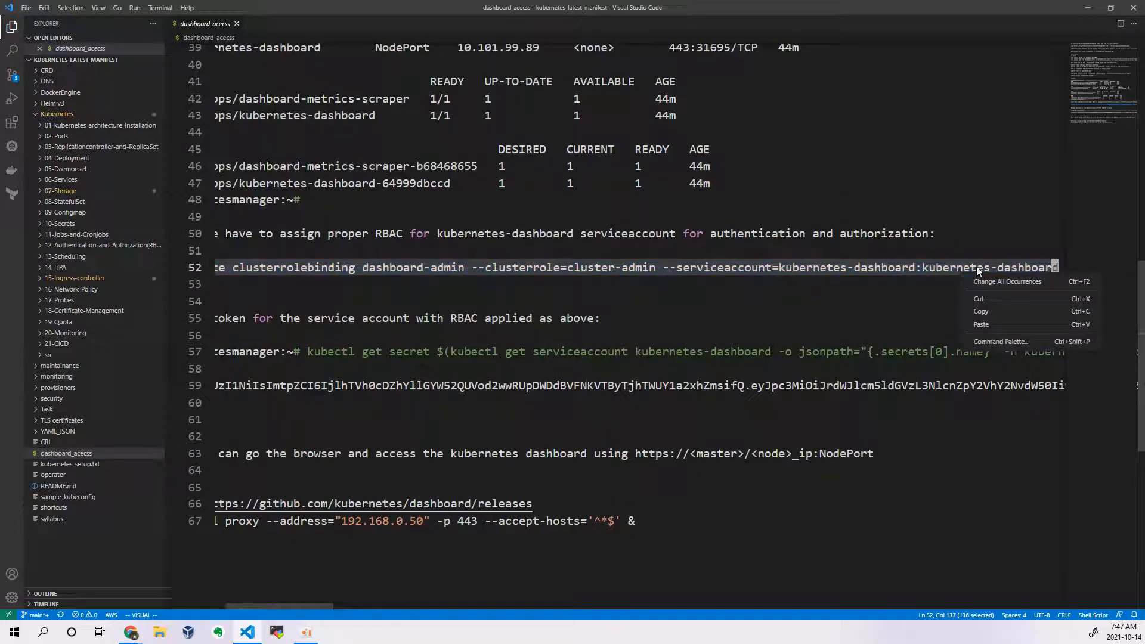
click(1002, 320)
key(alt+Tab)
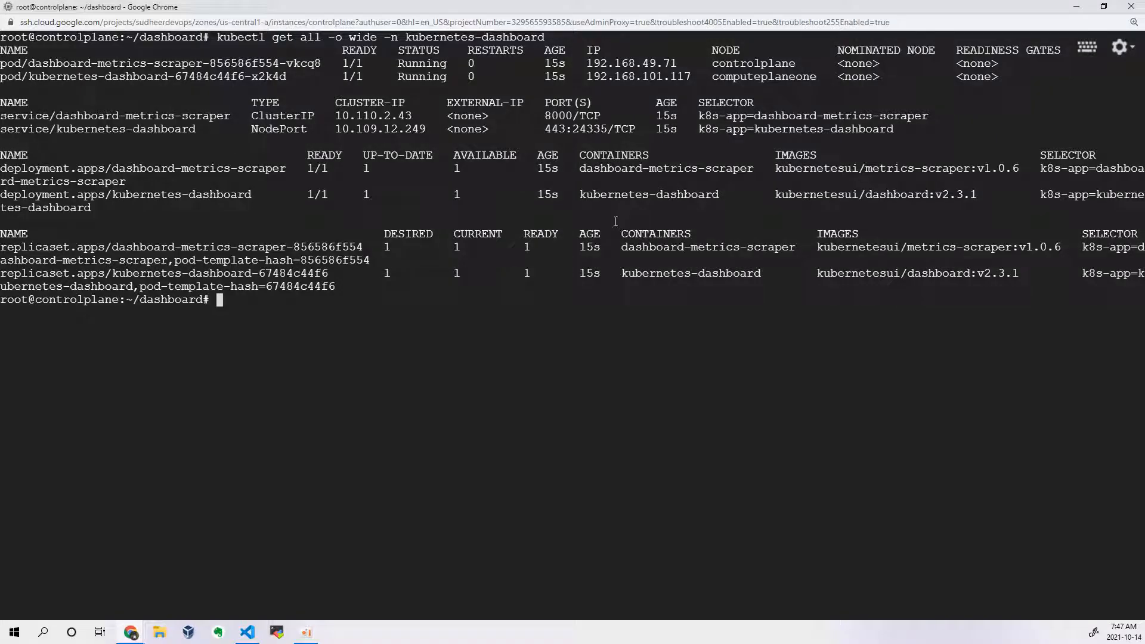
key(ctrl+v)
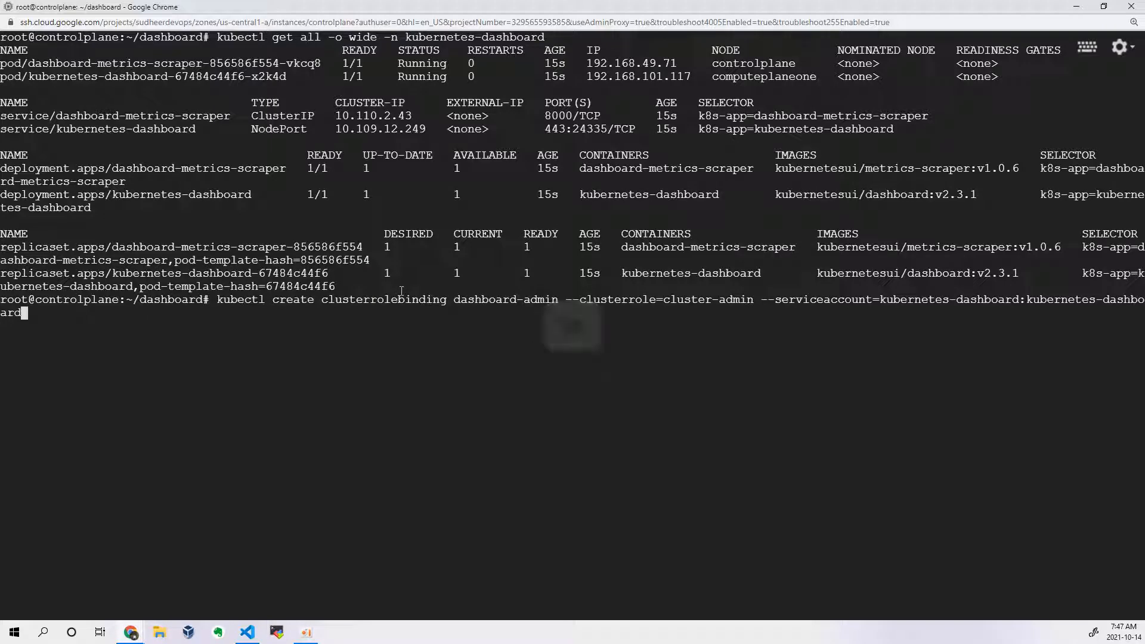
Step: Check the dashboard-admin name, cluster-admin role and kubernetes-dashboard:kubernetes-dashboard service account in the pasted command, and run it to create the cluster role binding
double_click(492, 299)
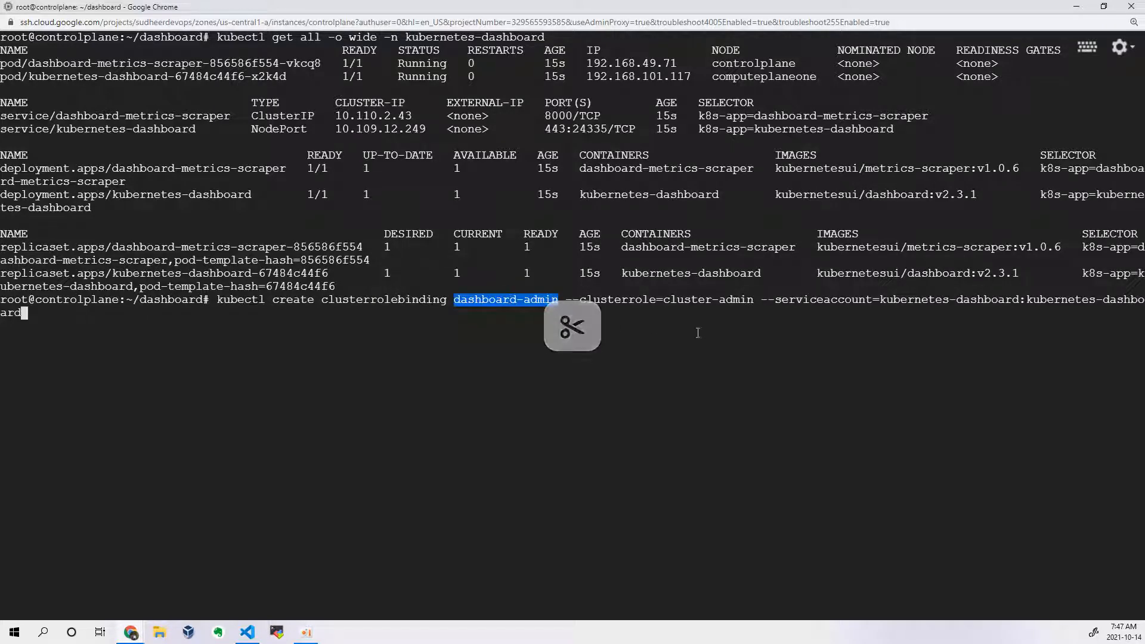
double_click(686, 298)
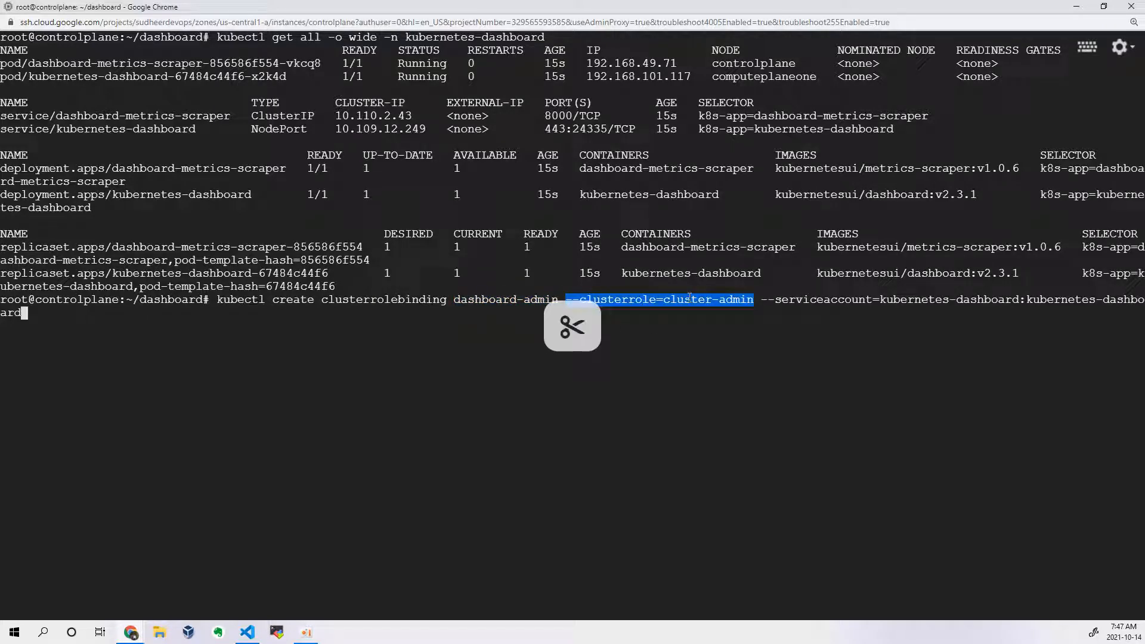
click(717, 309)
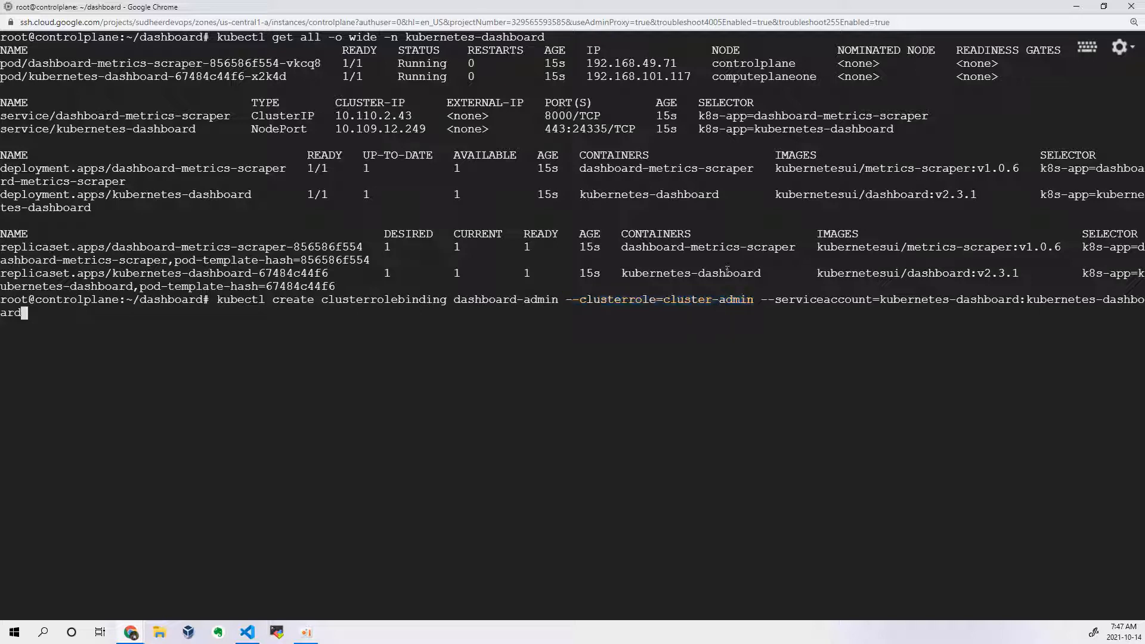
drag(667, 298, 754, 299)
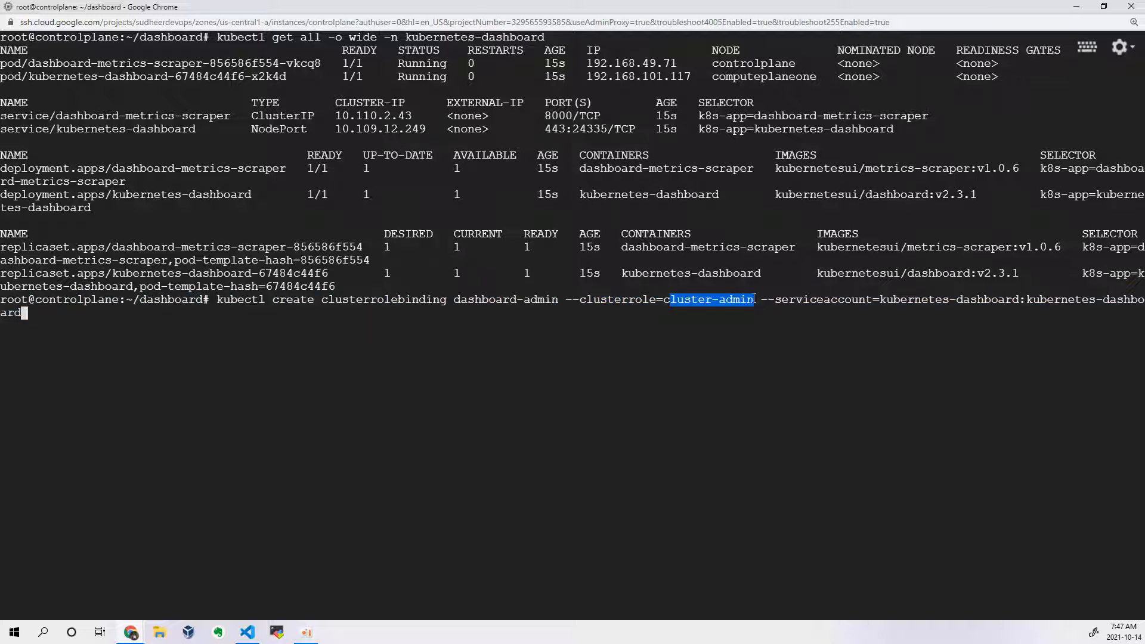
click(690, 348)
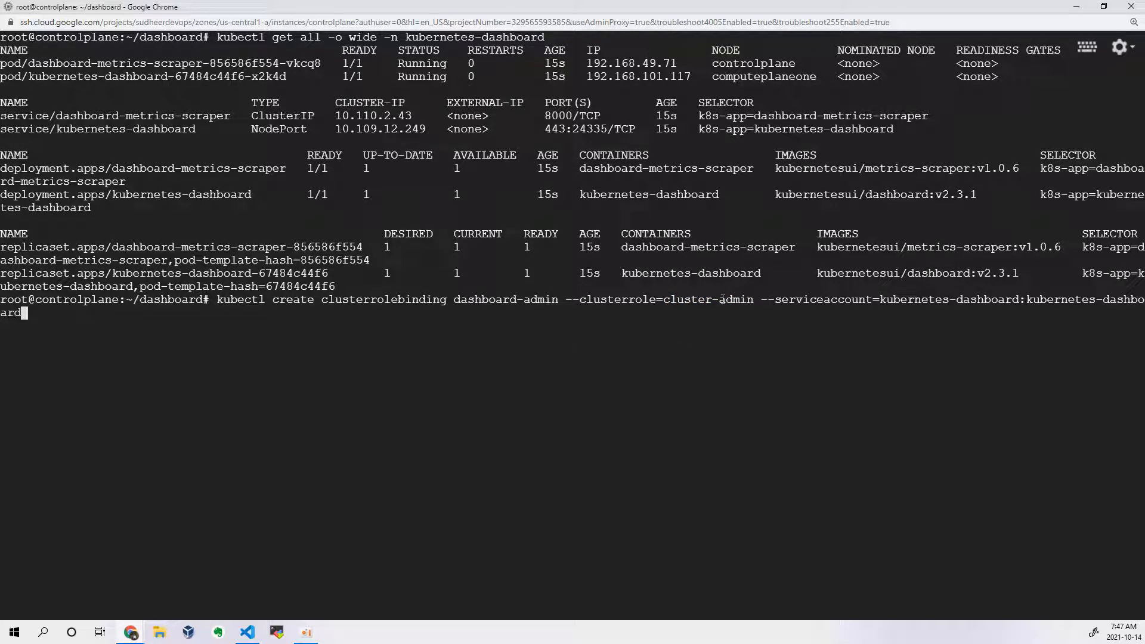
drag(762, 298, 24, 312)
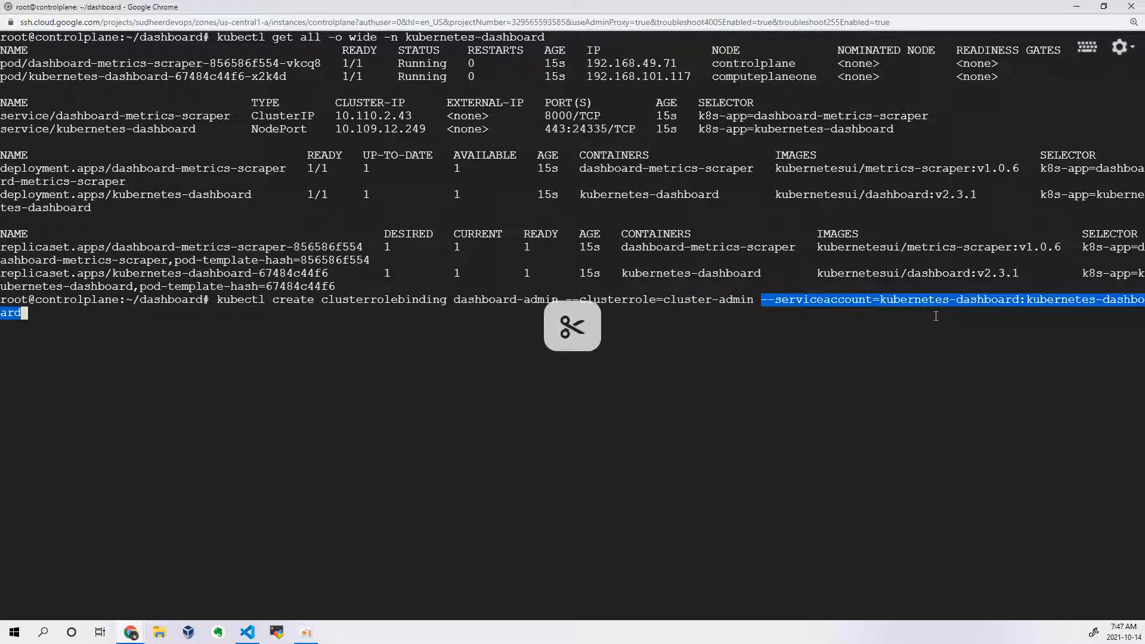
click(927, 305)
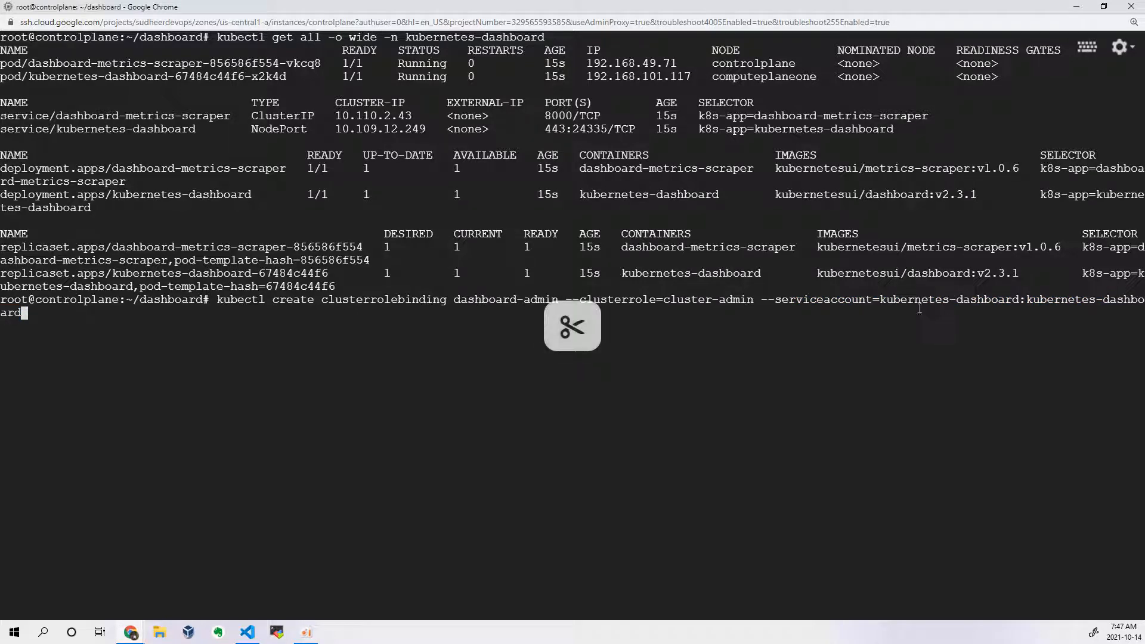
drag(876, 301, 1021, 301)
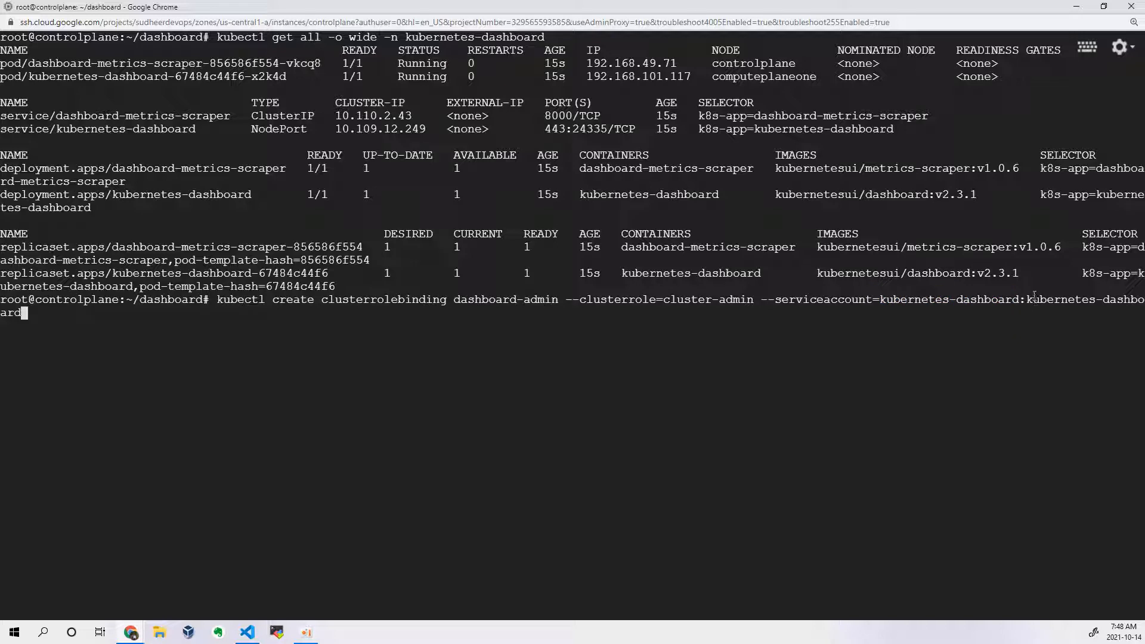
drag(1034, 296, 1121, 325)
key(Return)
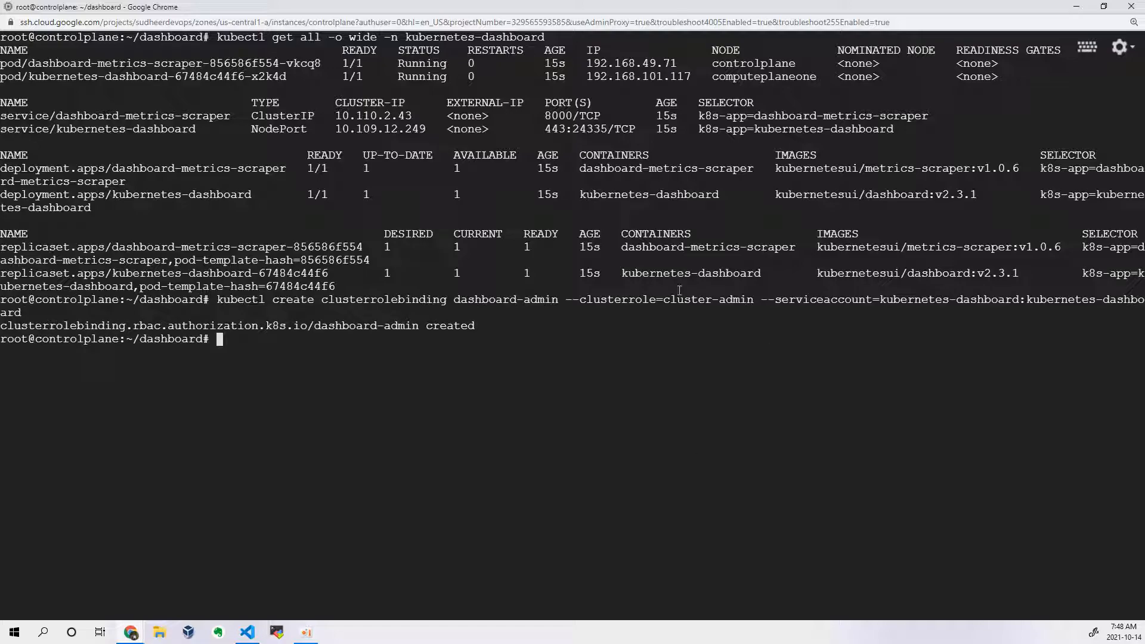
Step: Copy the kubectl get secret command with base64 --decode from line 57 of the VS Code notes, without its prompt, into the controlplane terminal
key(alt+Tab)
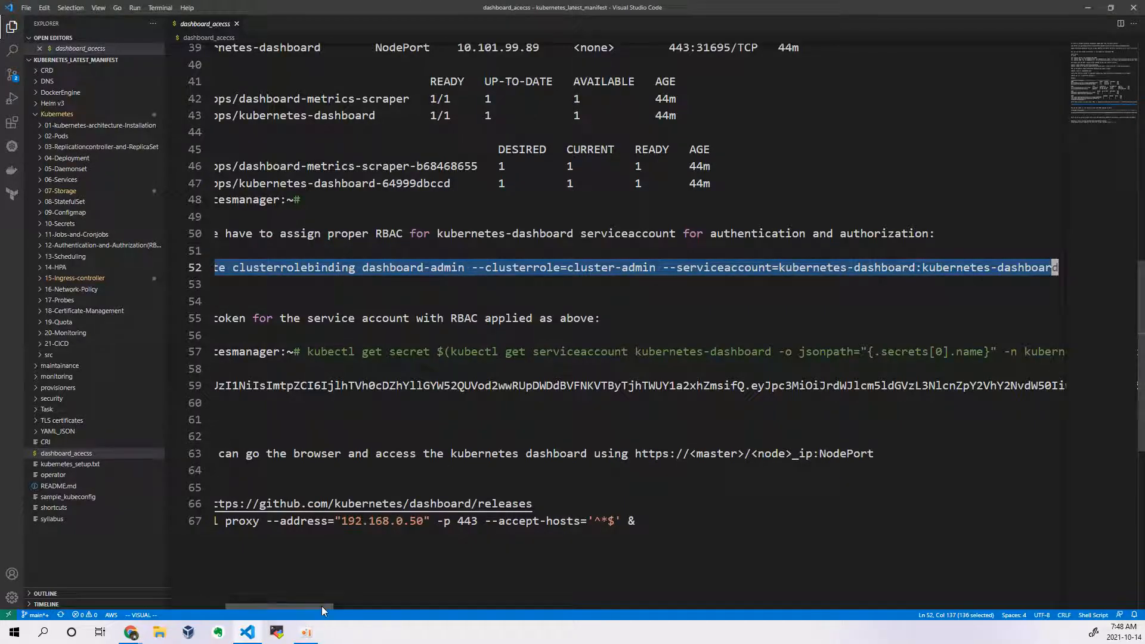
drag(321, 606, 270, 632)
drag(392, 351, 1093, 358)
right_click(1021, 351)
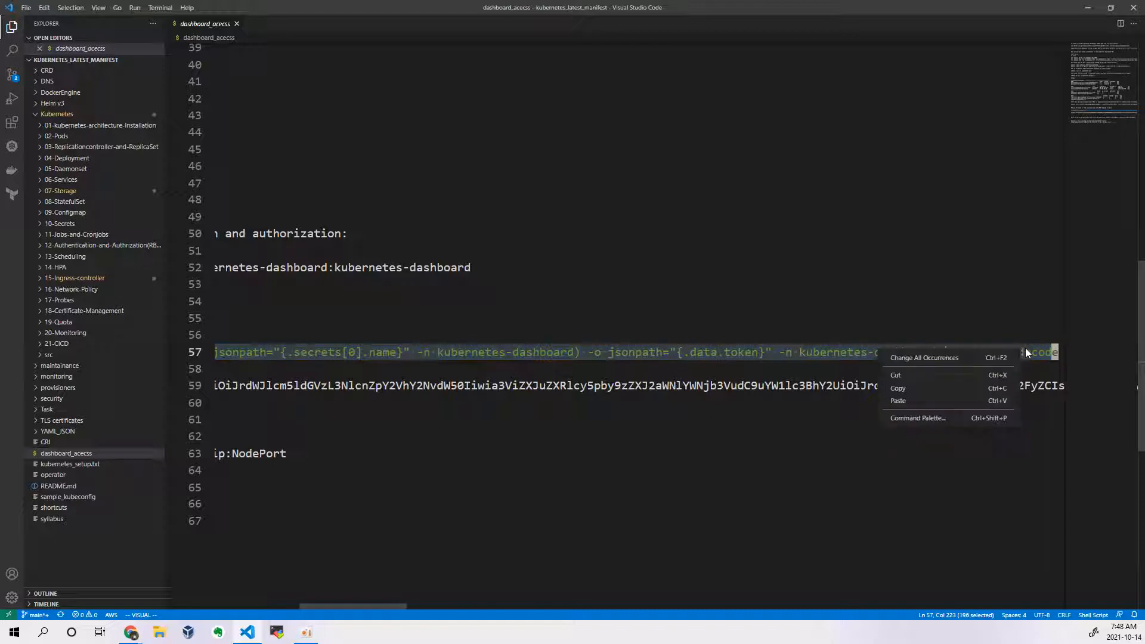
click(958, 389)
key(alt+Tab)
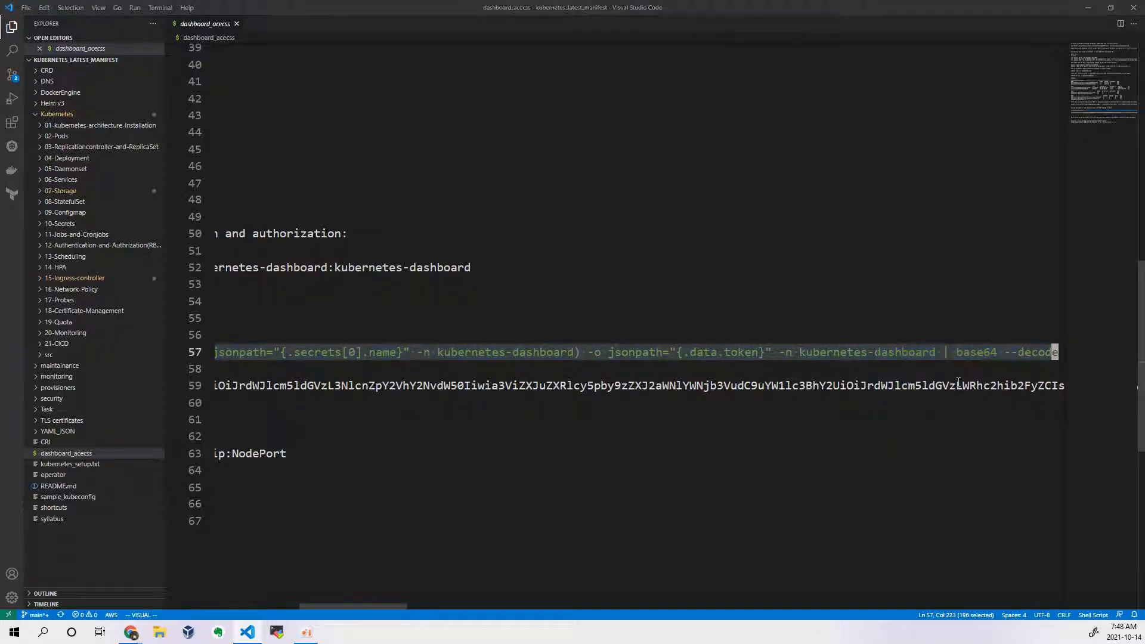
key(ctrl+v)
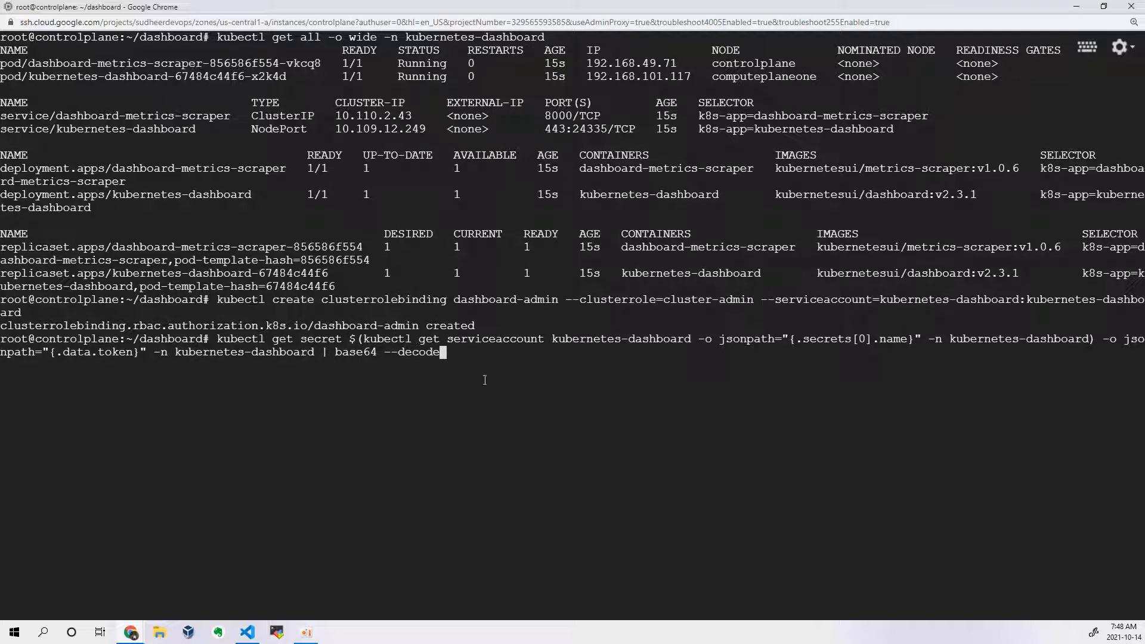
Step: Review the service account lookup, namespace, .data.token and base64 decode parts of the pasted command, and run it to print the token
drag(363, 338, 1, 339)
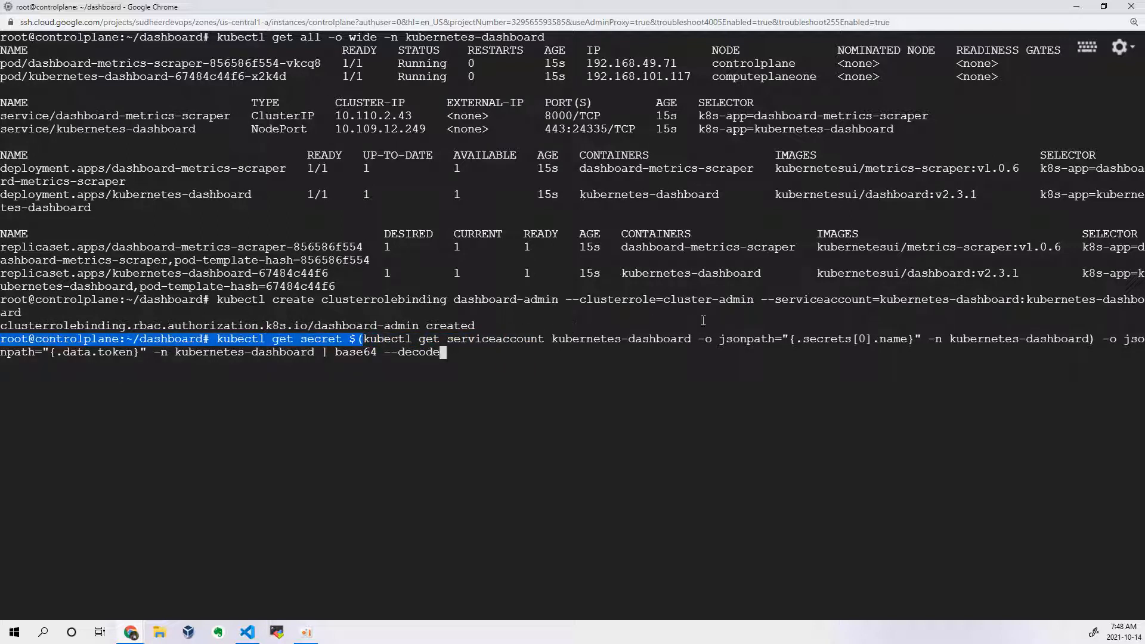
drag(363, 338, 923, 340)
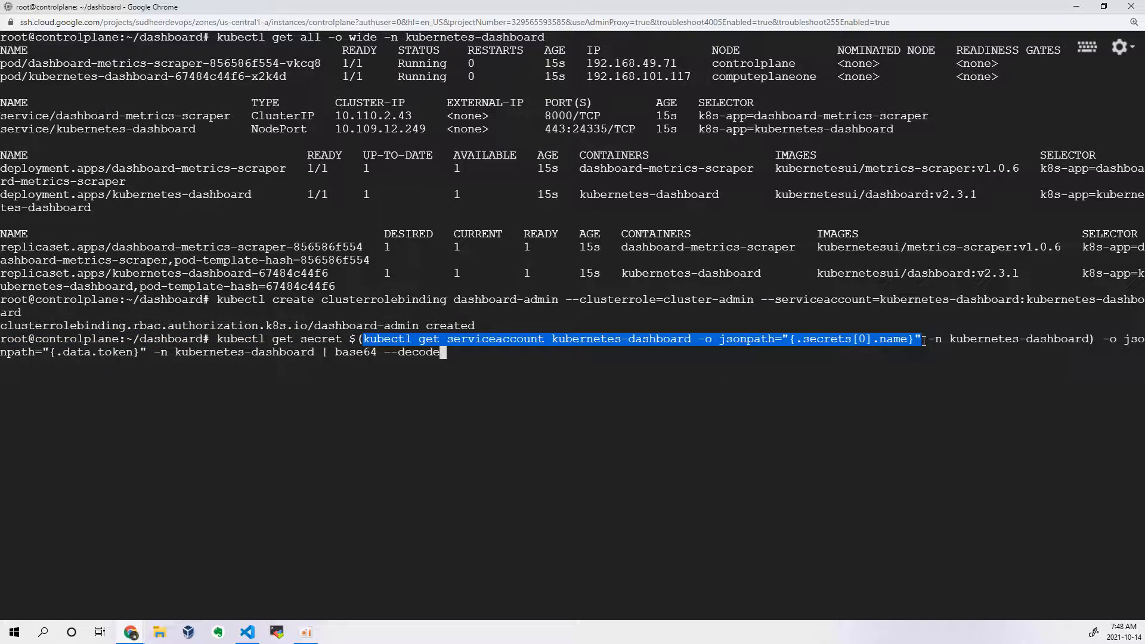
drag(935, 340, 1092, 343)
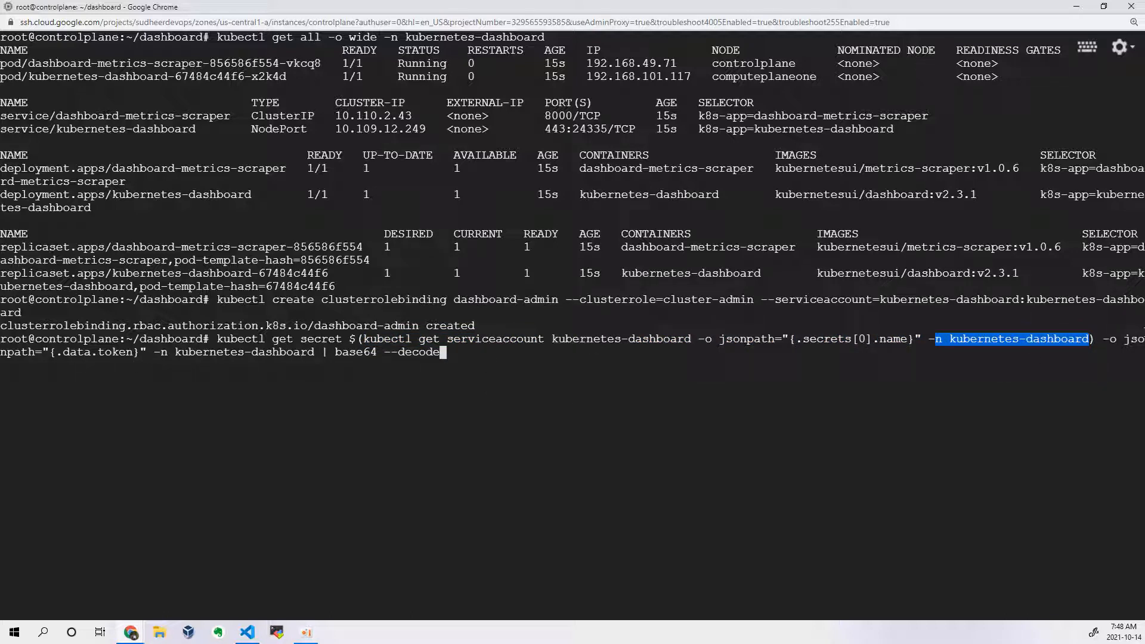
double_click(93, 352)
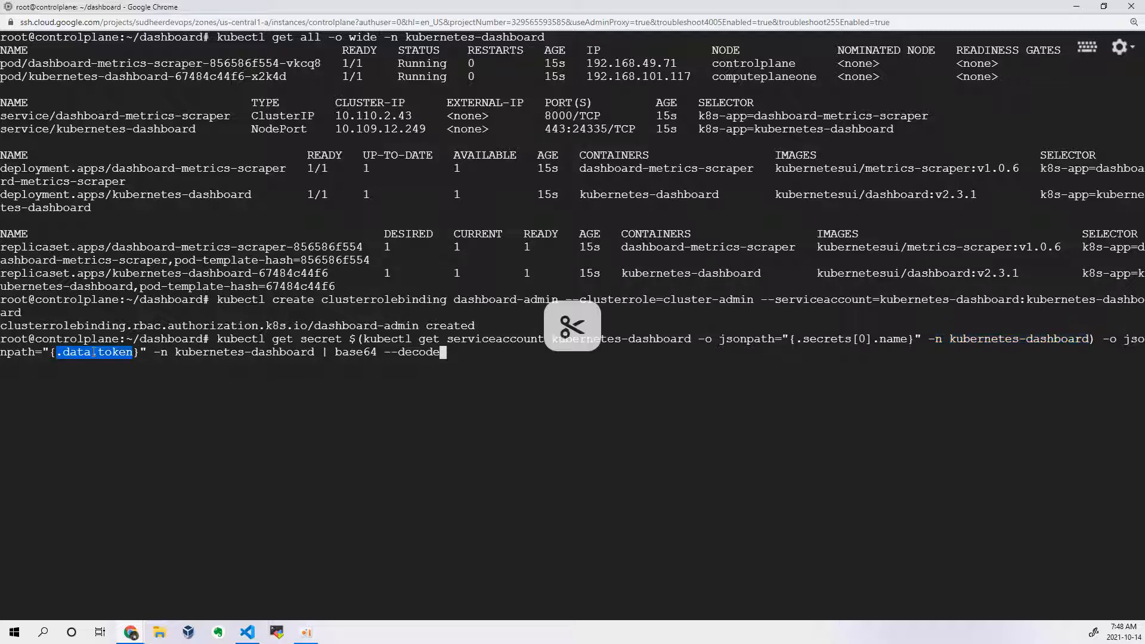
drag(338, 352, 471, 355)
click(543, 363)
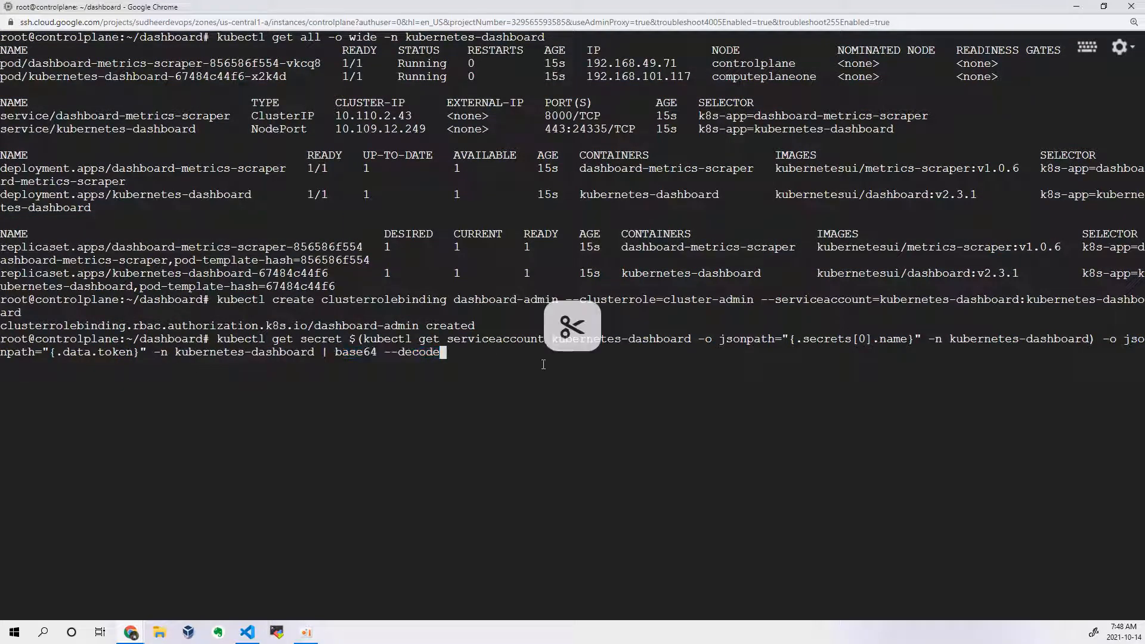
key(Return)
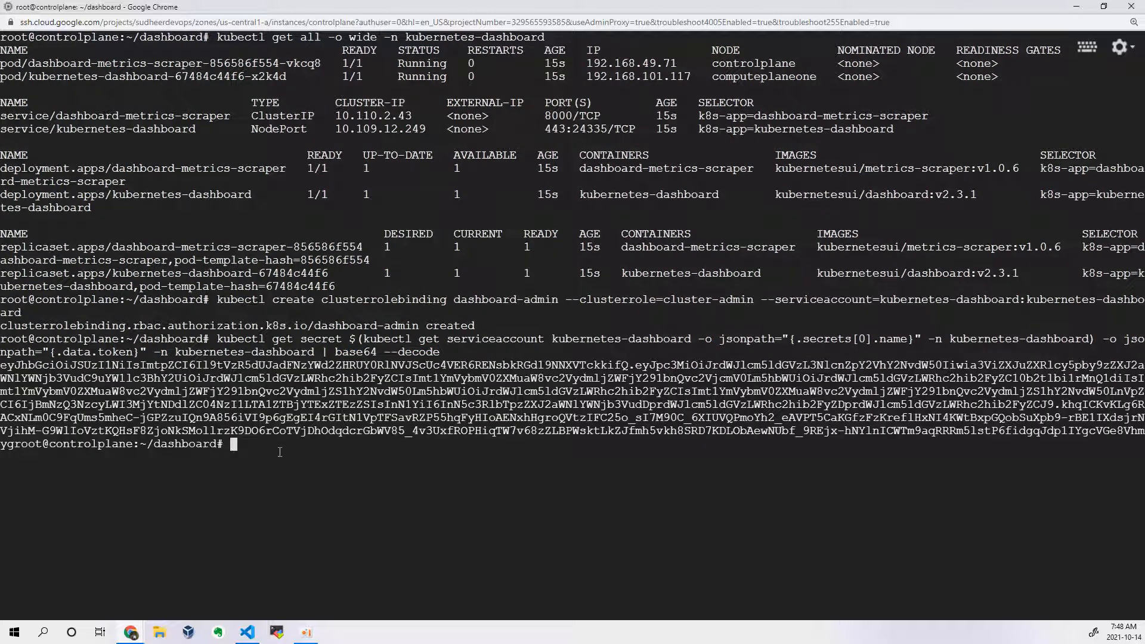
Step: Copy the decoded service account token from the terminal, paste it into the Kubernetes Dashboard token field in the browser, and sign in
drag(3, 366, 17, 444)
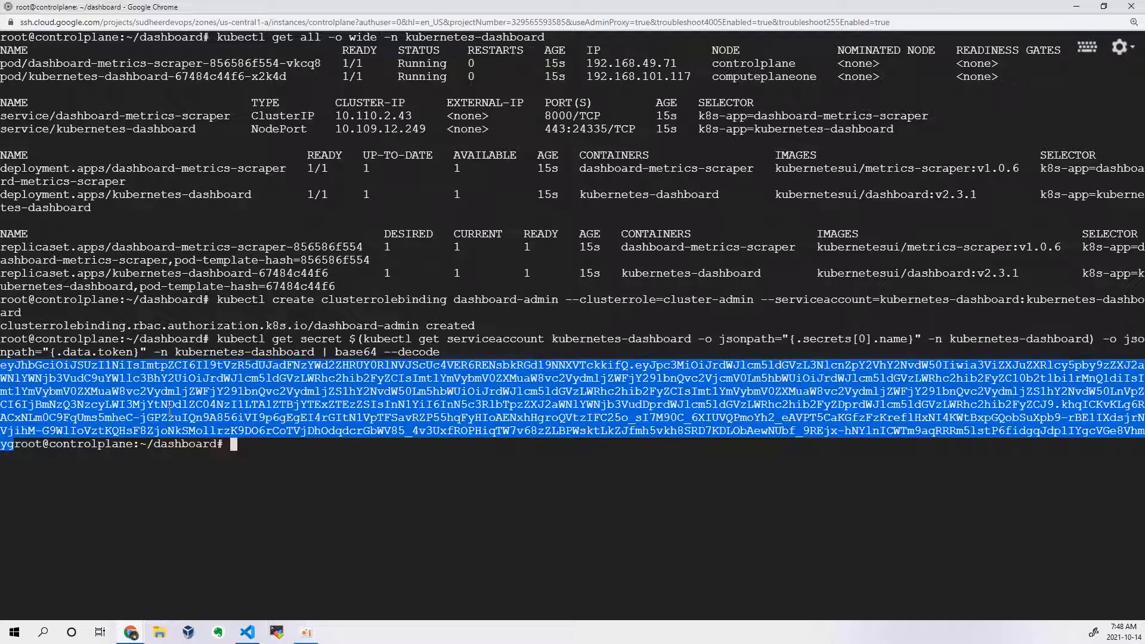
key(alt+Tab)
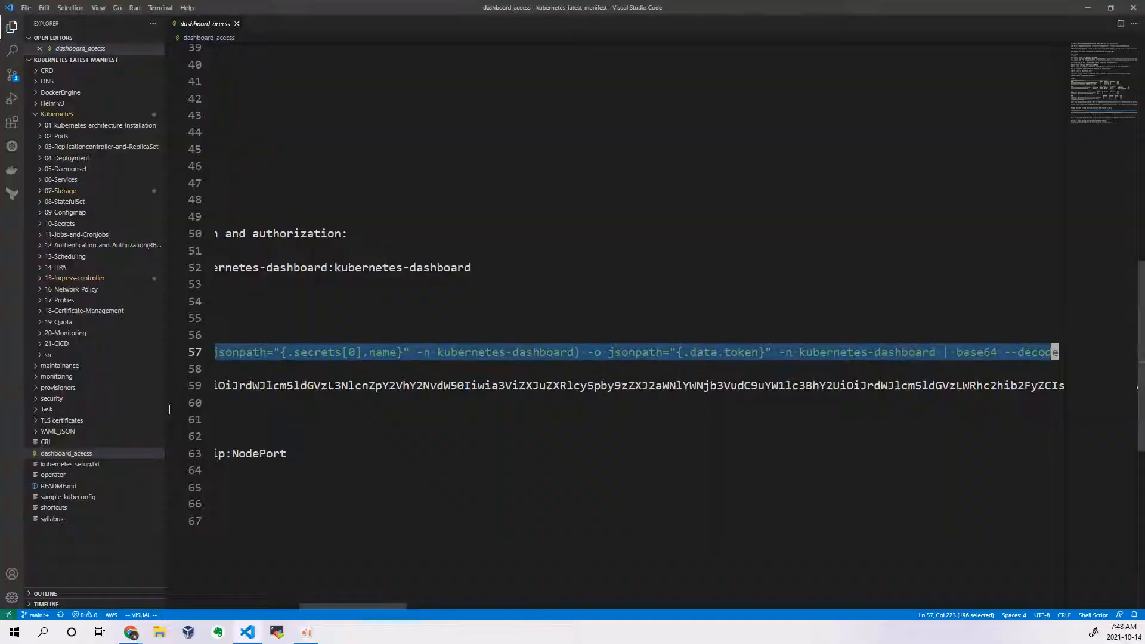
key(alt+Tab)
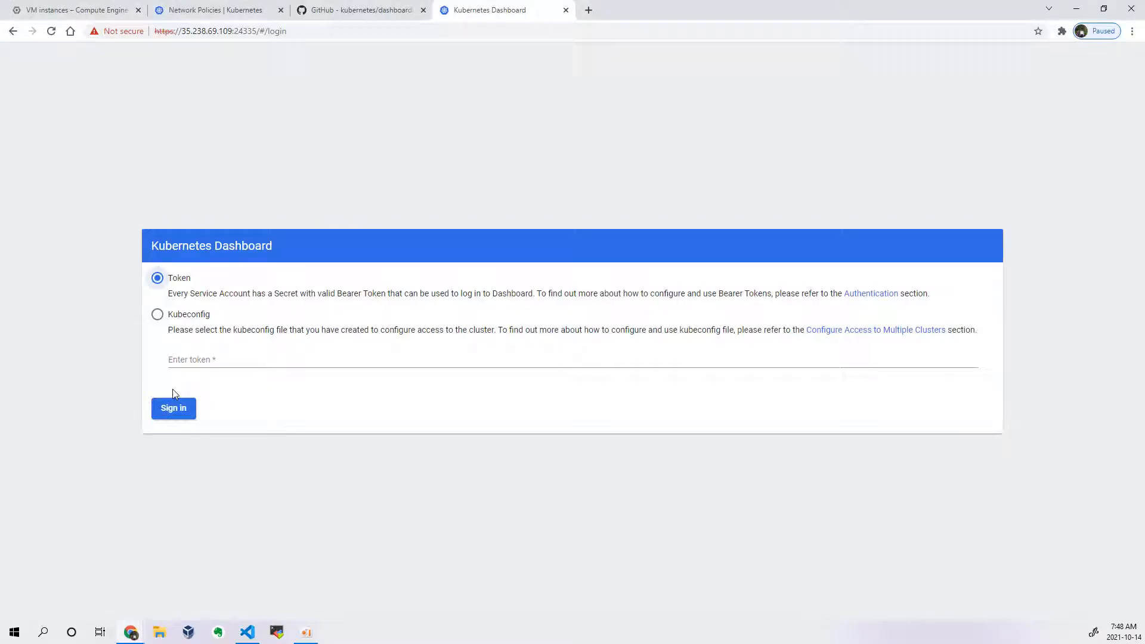
click(185, 362)
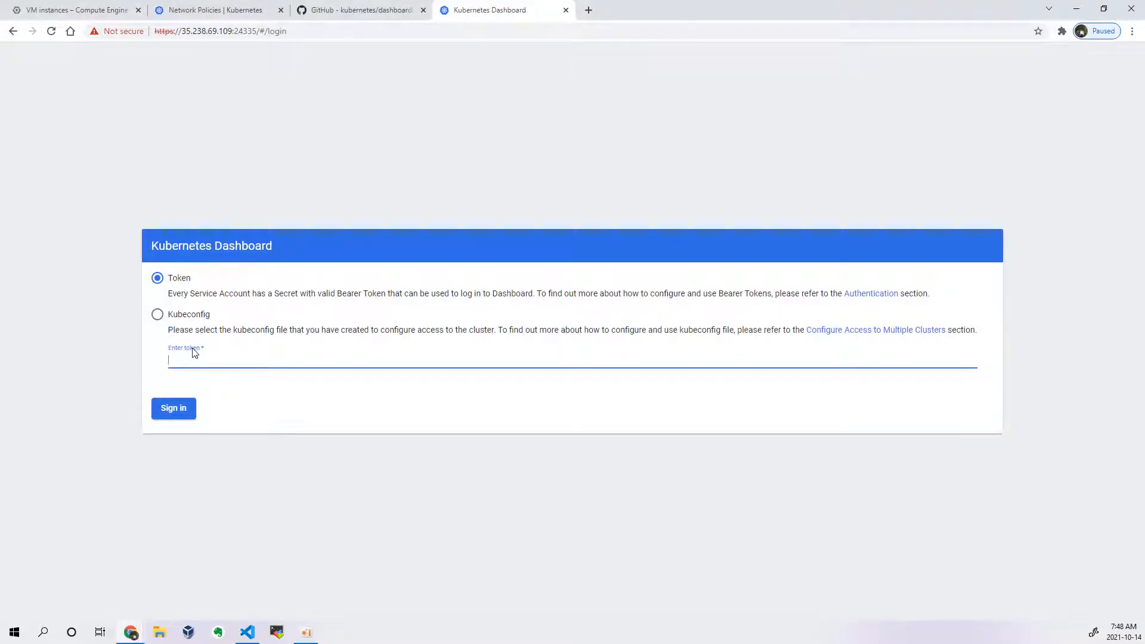
key(ctrl+v)
click(186, 410)
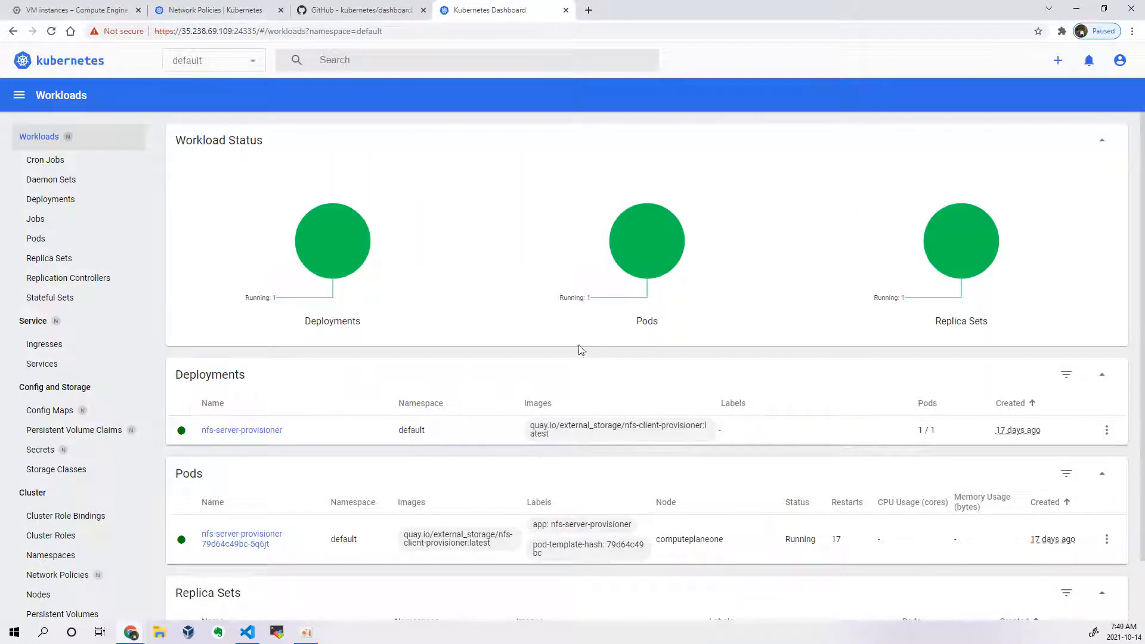
Step: Switch the dashboard's Workloads view from the default namespace to All namespaces
mouse_move(625, 252)
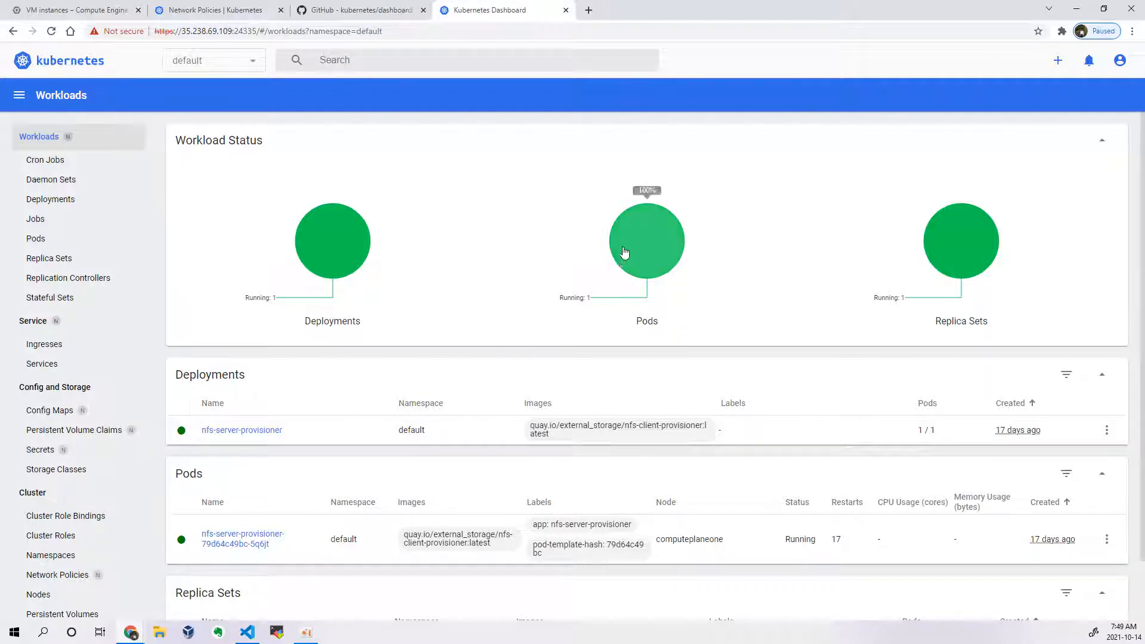
click(230, 65)
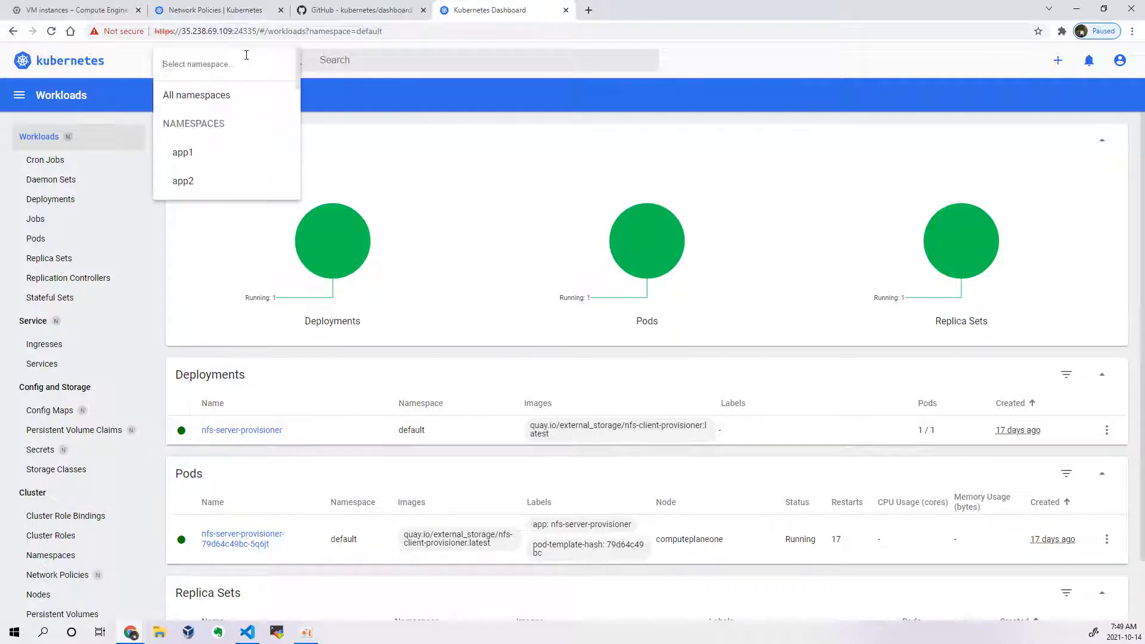
click(209, 97)
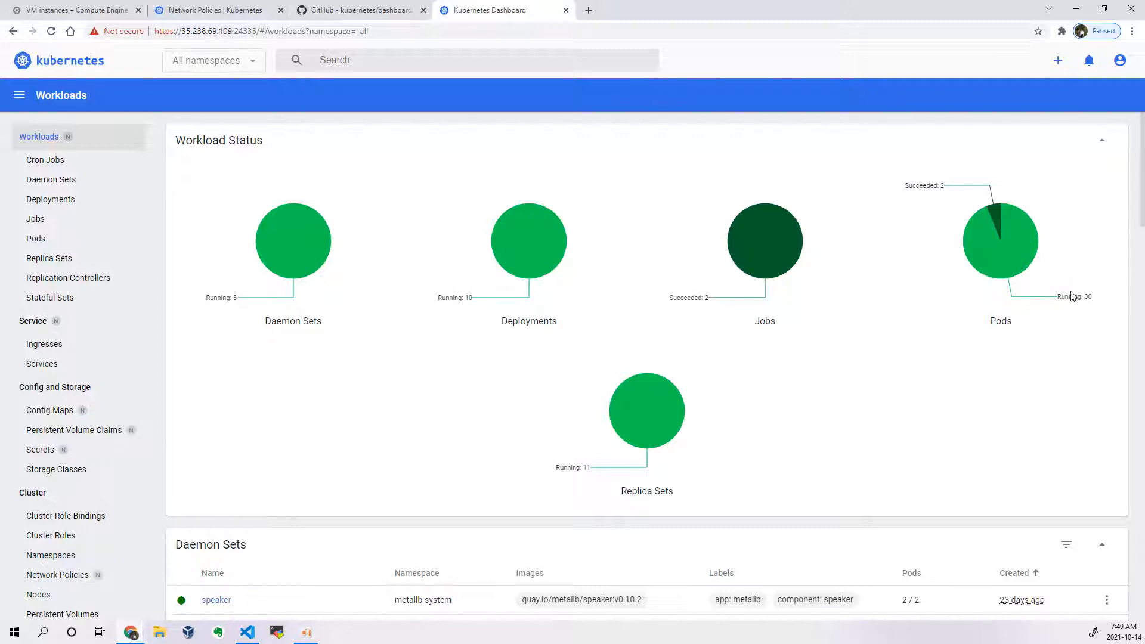
Step: Look over the workload status charts and the resource lists below them for all namespaces
mouse_move(996, 220)
scroll(579, 480, down, 15)
scroll(438, 537, down, 15)
scroll(510, 478, up, 12)
scroll(510, 477, up, 15)
mouse_move(525, 305)
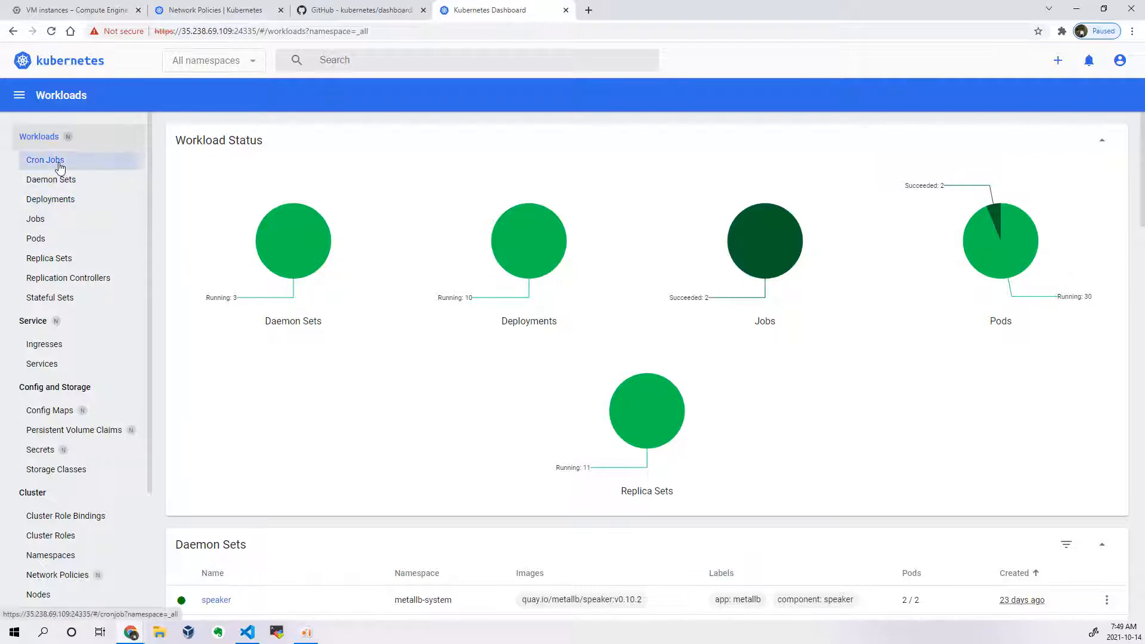
Step: Browse the Cron Jobs, Daemon Sets, Deployments, Jobs, Pods, Replica Sets and Replication Controllers lists for all namespaces in turn
click(102, 167)
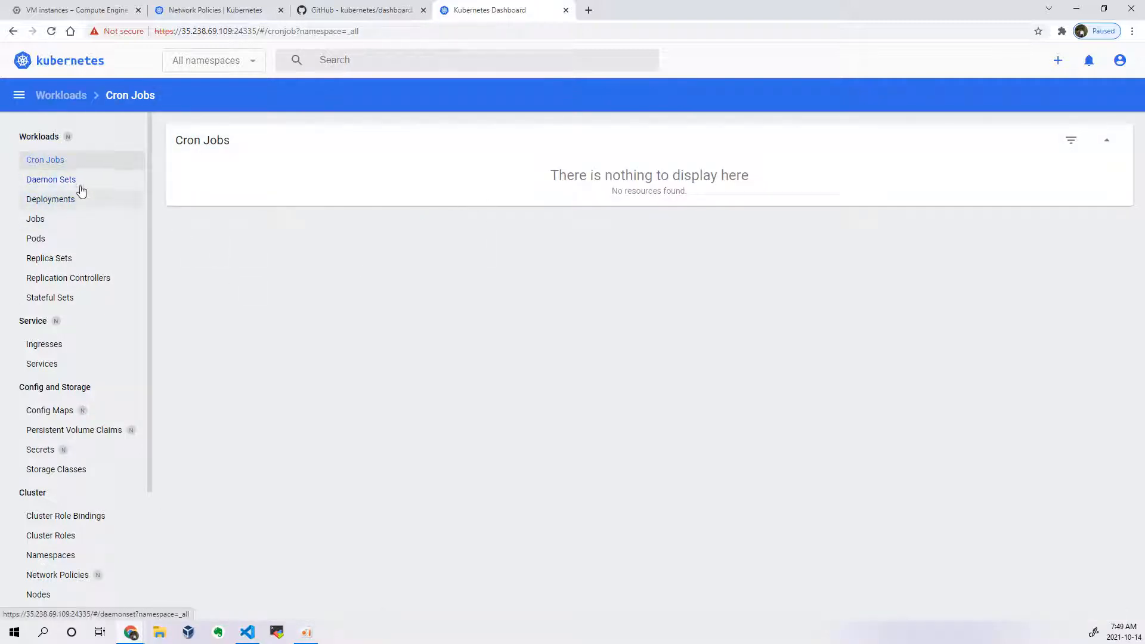
click(51, 180)
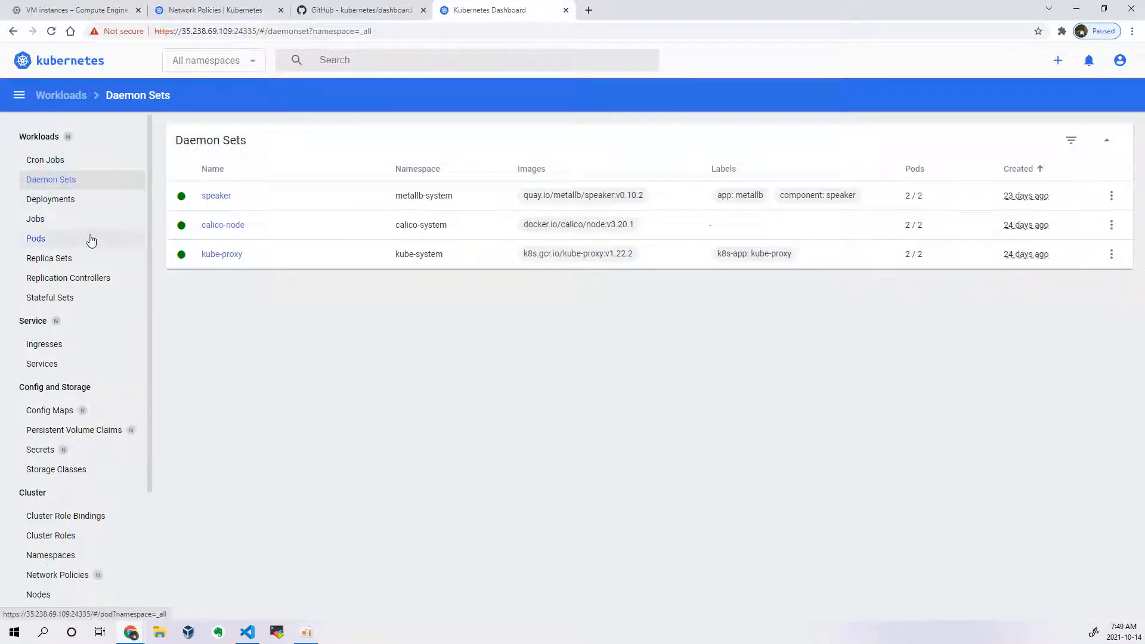
click(60, 201)
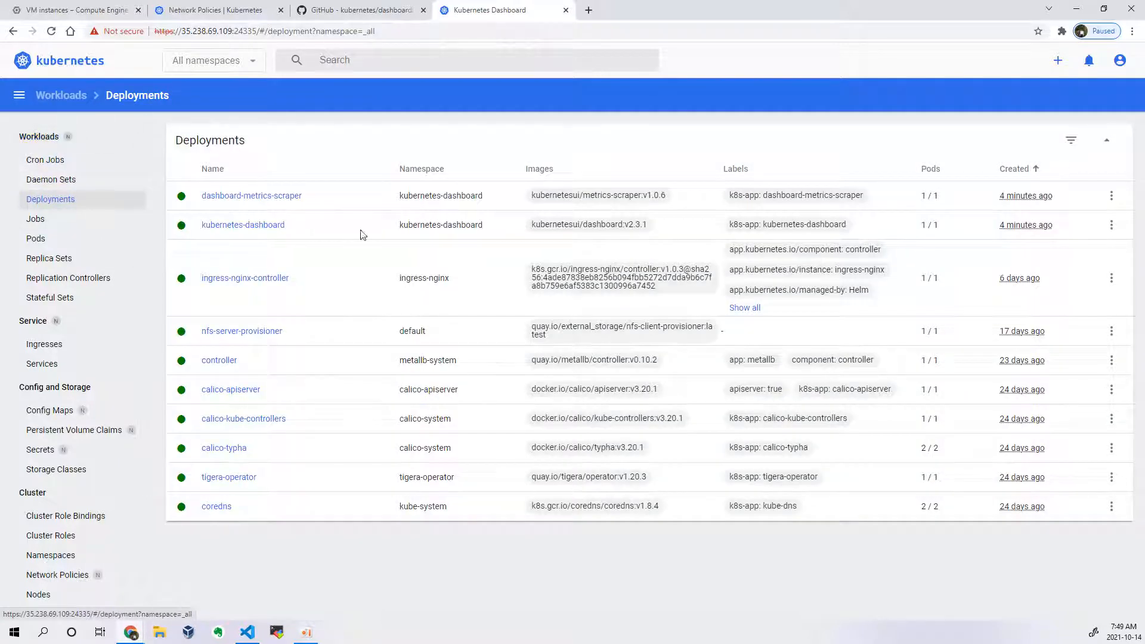
click(37, 220)
click(37, 239)
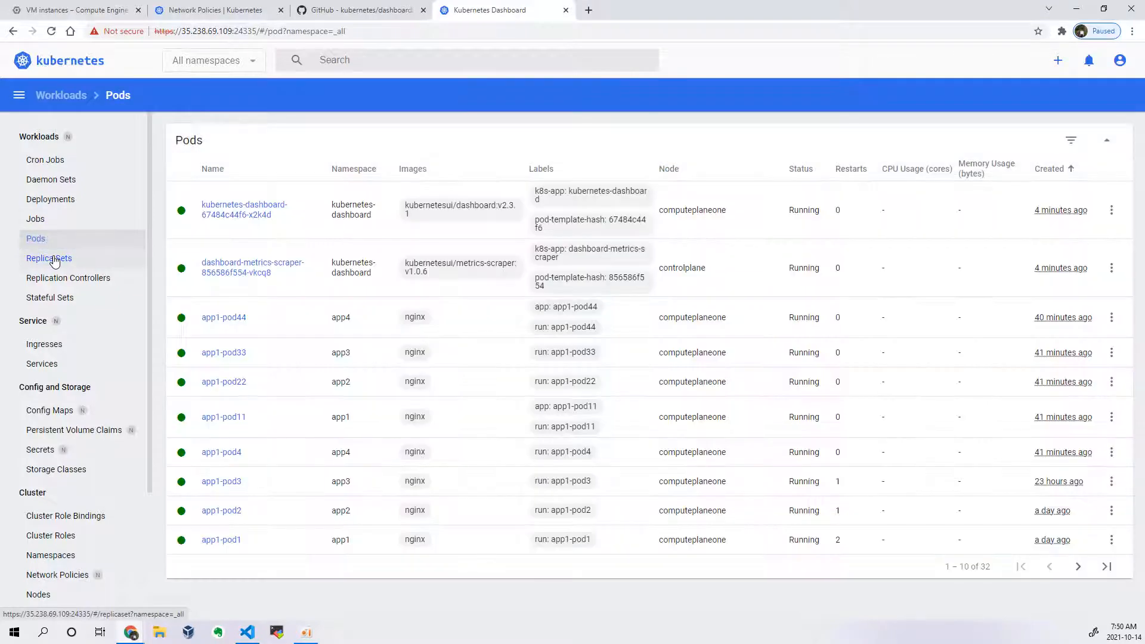
click(54, 260)
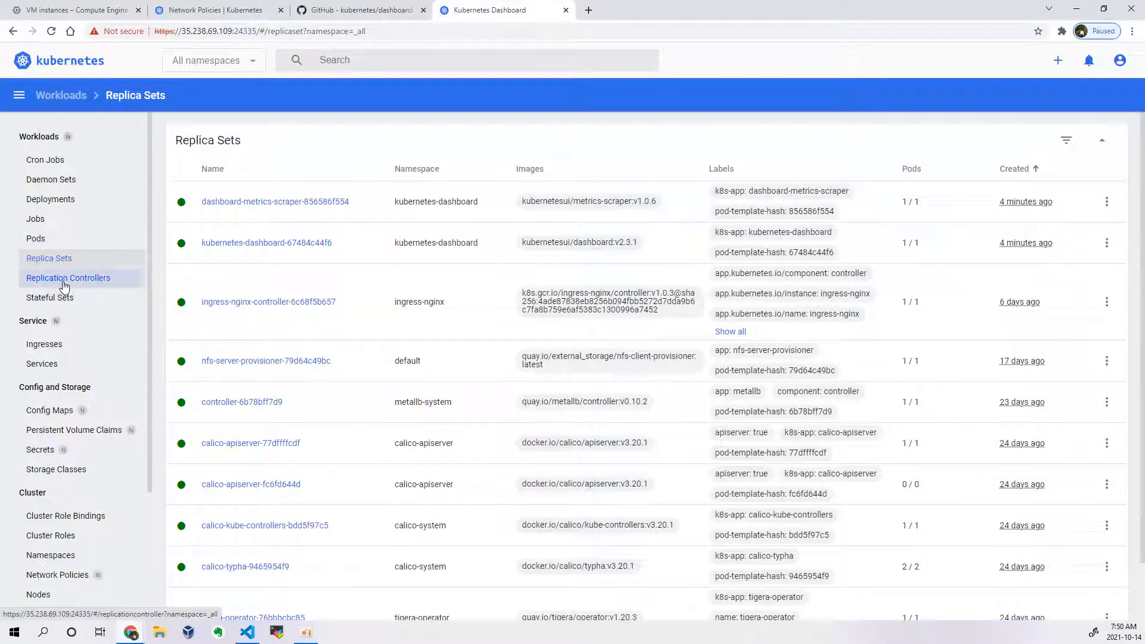
click(64, 285)
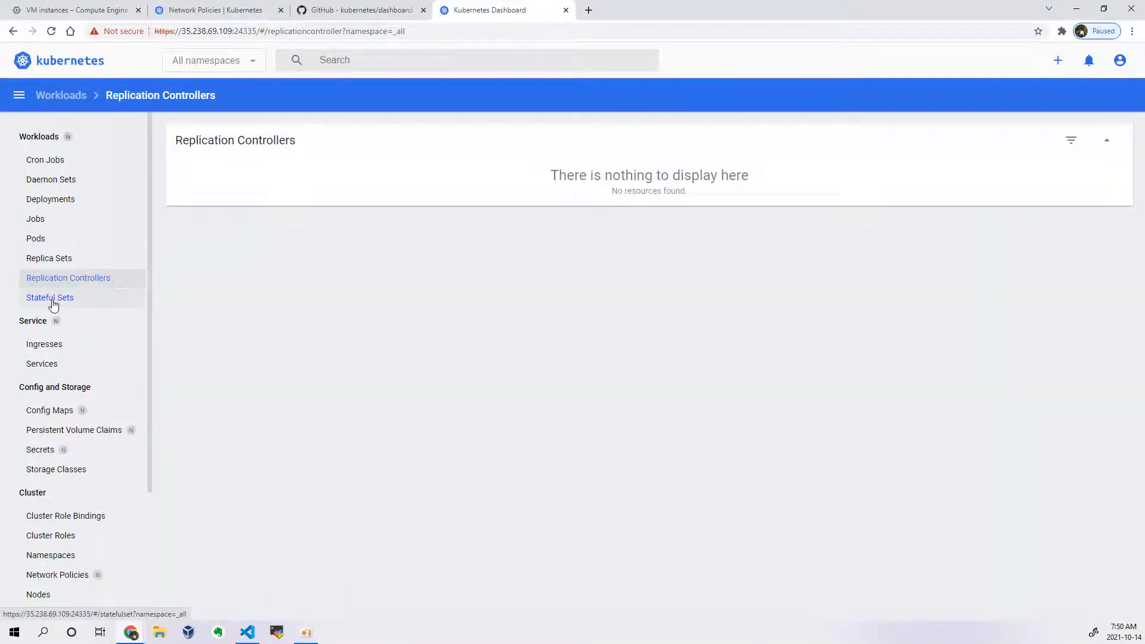
Step: Open app1-pod44 from the Pods list and review its metadata, resource information and conditions
click(37, 239)
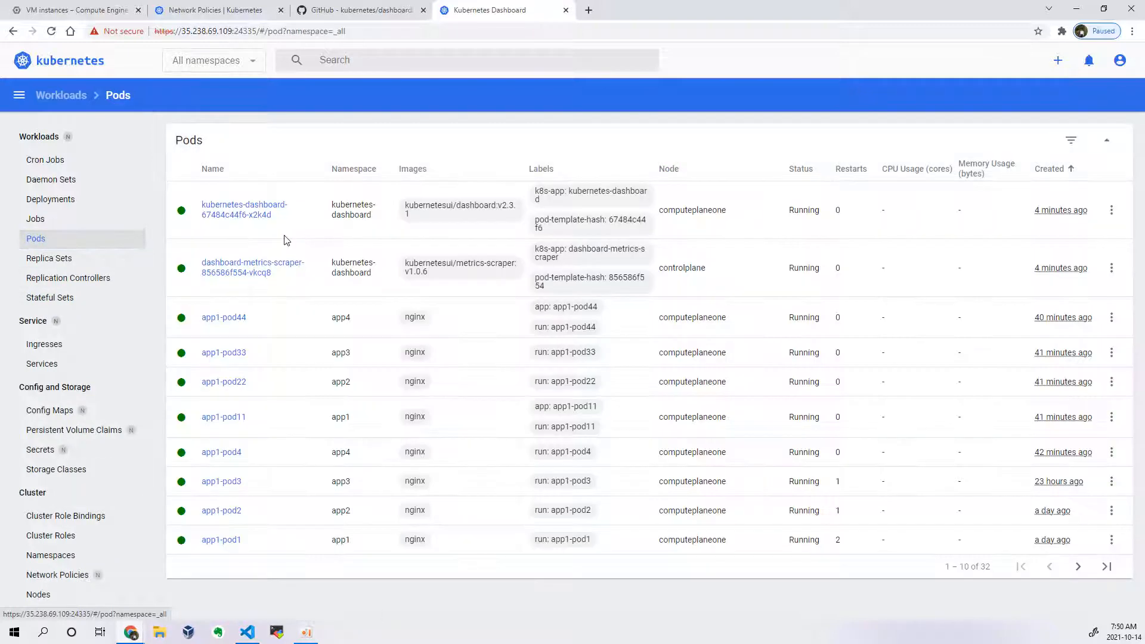
click(221, 318)
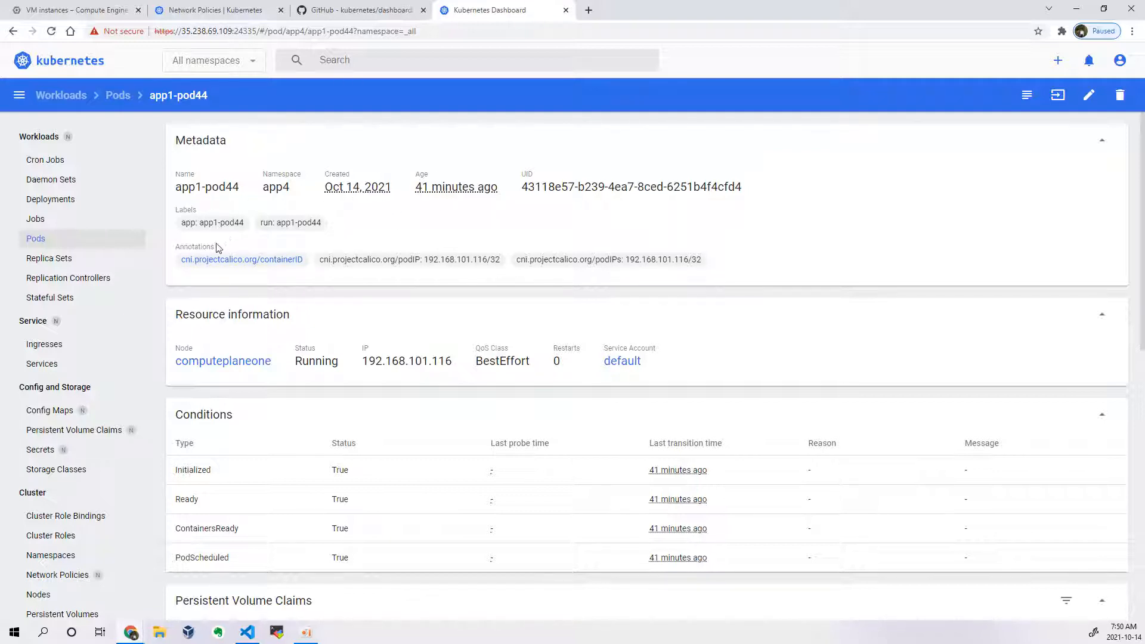
scroll(385, 266, down, 3)
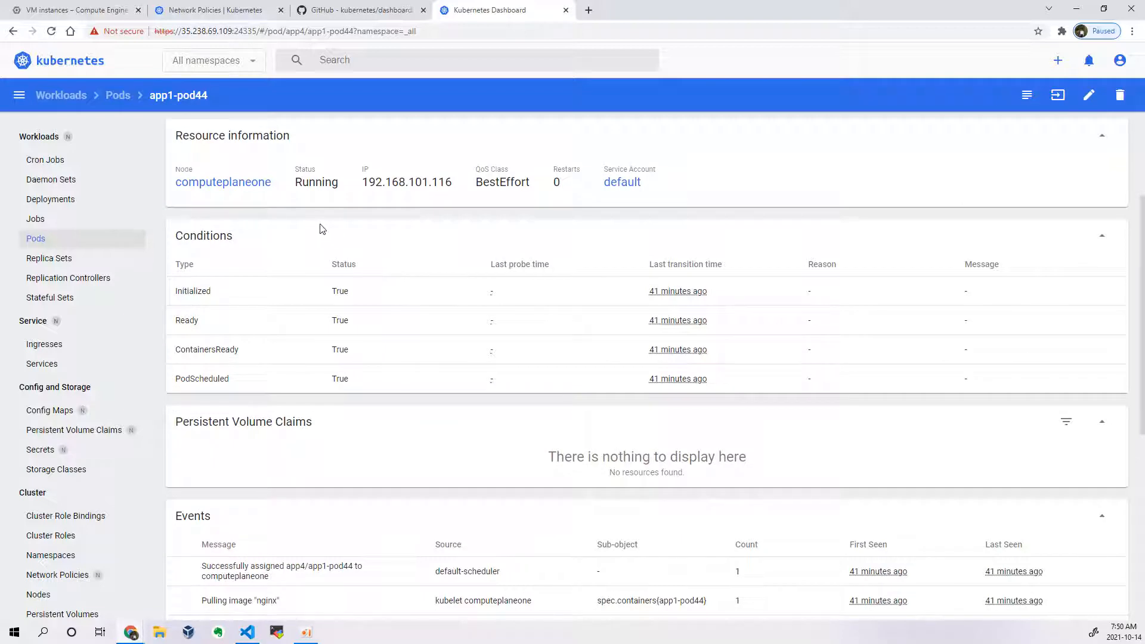
scroll(316, 223, up, 1)
drag(174, 195, 694, 244)
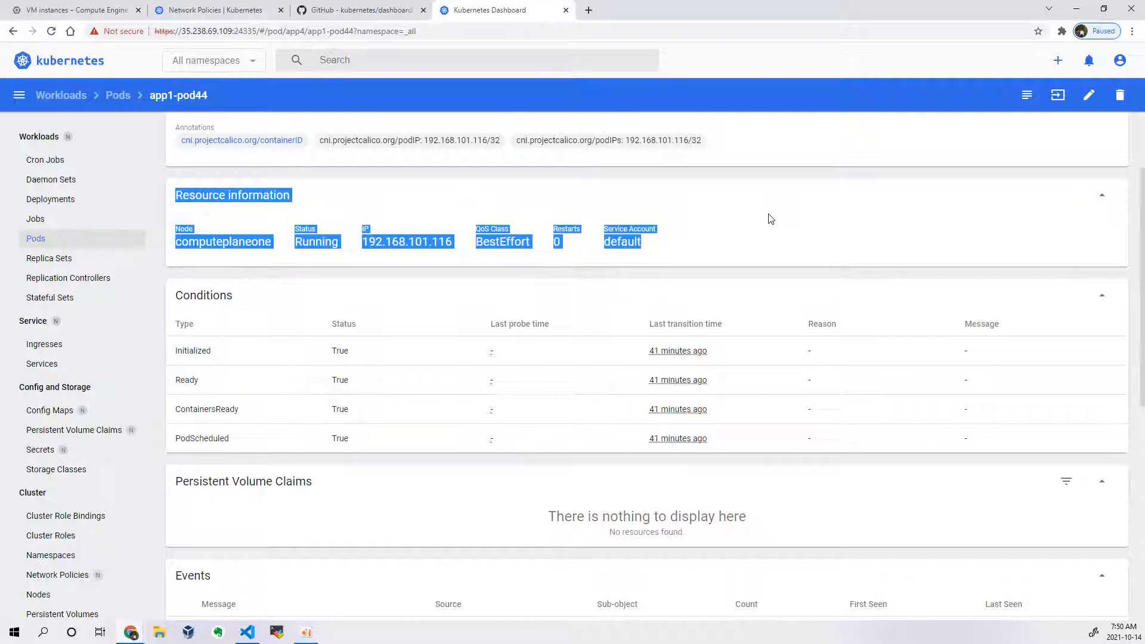
click(723, 207)
drag(176, 303, 793, 453)
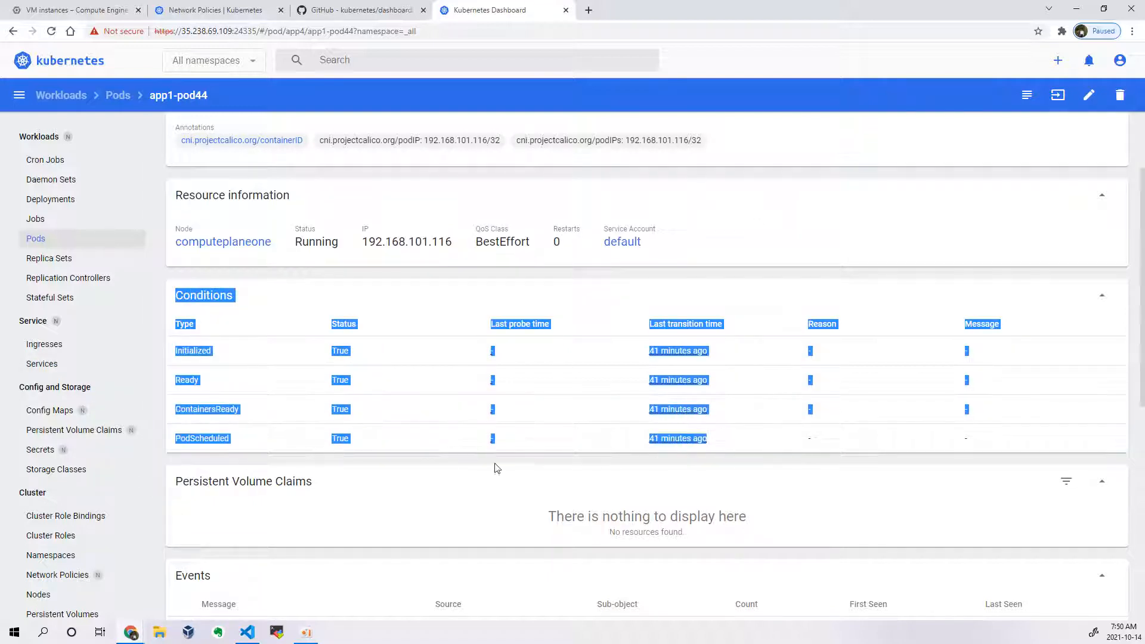
Step: Review app1-pod44's events and its container's image, status and mounts
scroll(501, 469, down, 6)
drag(200, 247, 710, 399)
scroll(433, 380, down, 2)
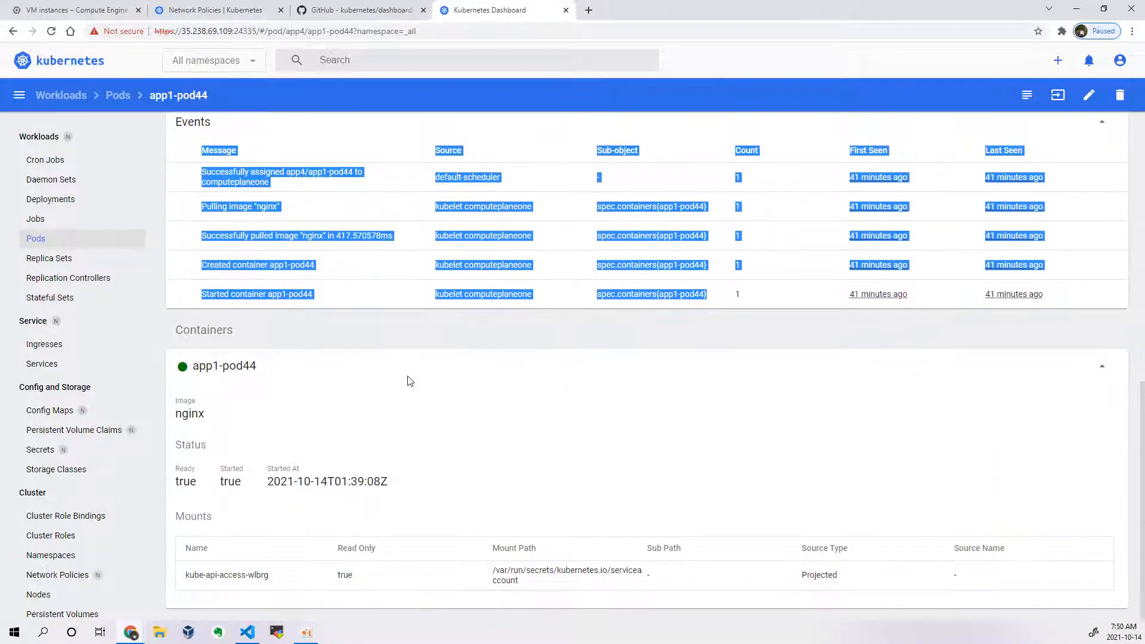
click(525, 369)
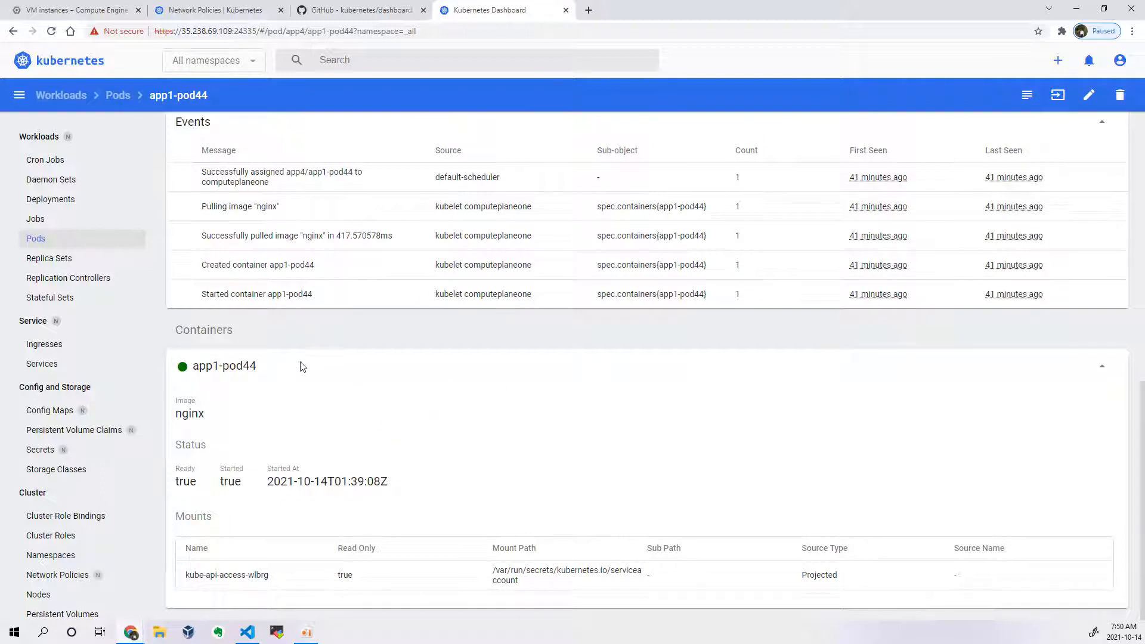
click(1101, 366)
scroll(716, 381, up, 10)
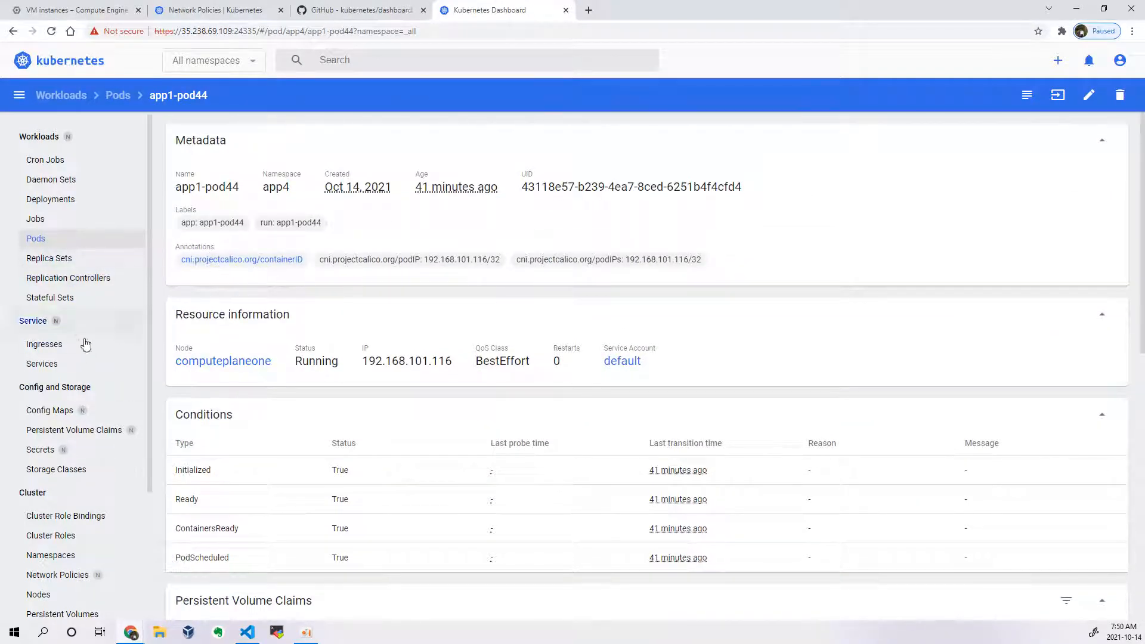
Step: View the default namespace's ingress details and rules, open its app1 host link, and close the resulting browser tab
click(42, 343)
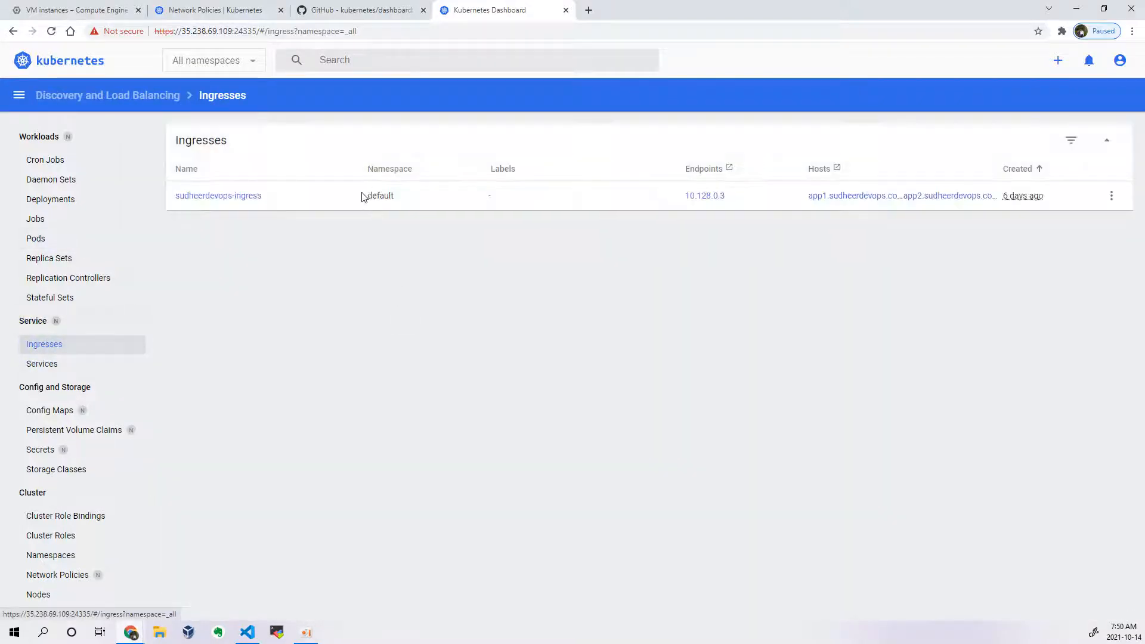
click(244, 198)
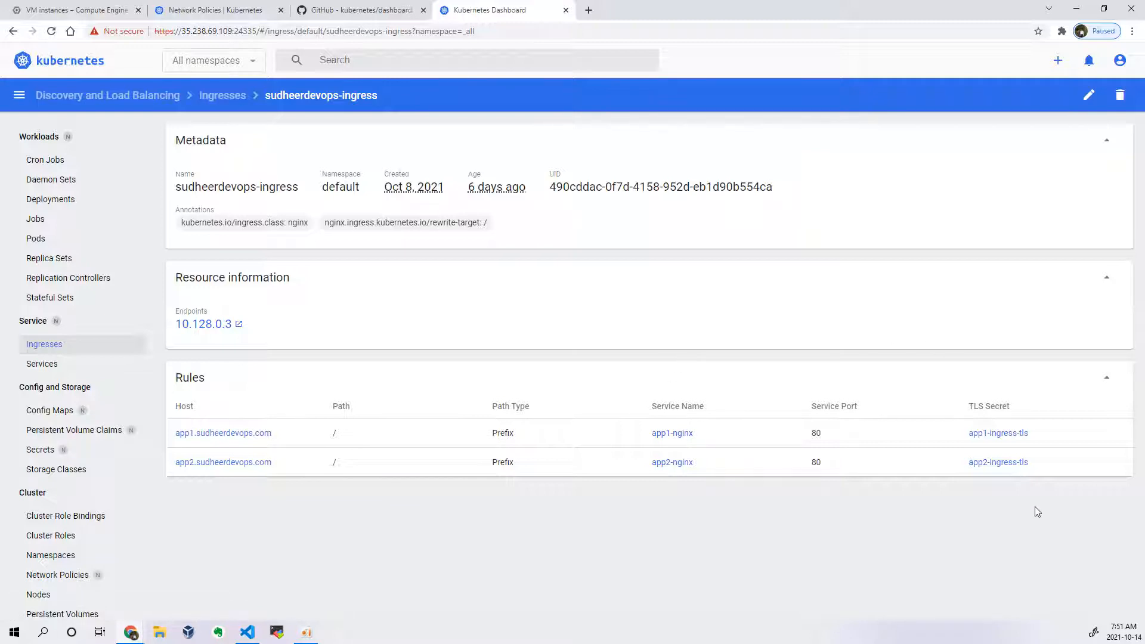
click(258, 434)
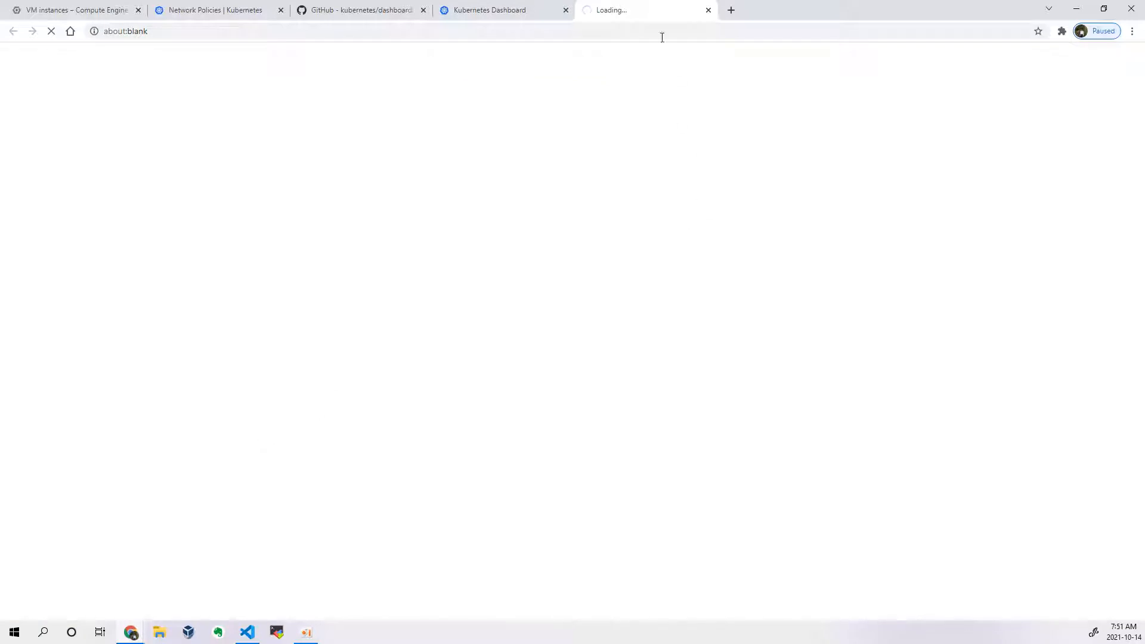
click(708, 10)
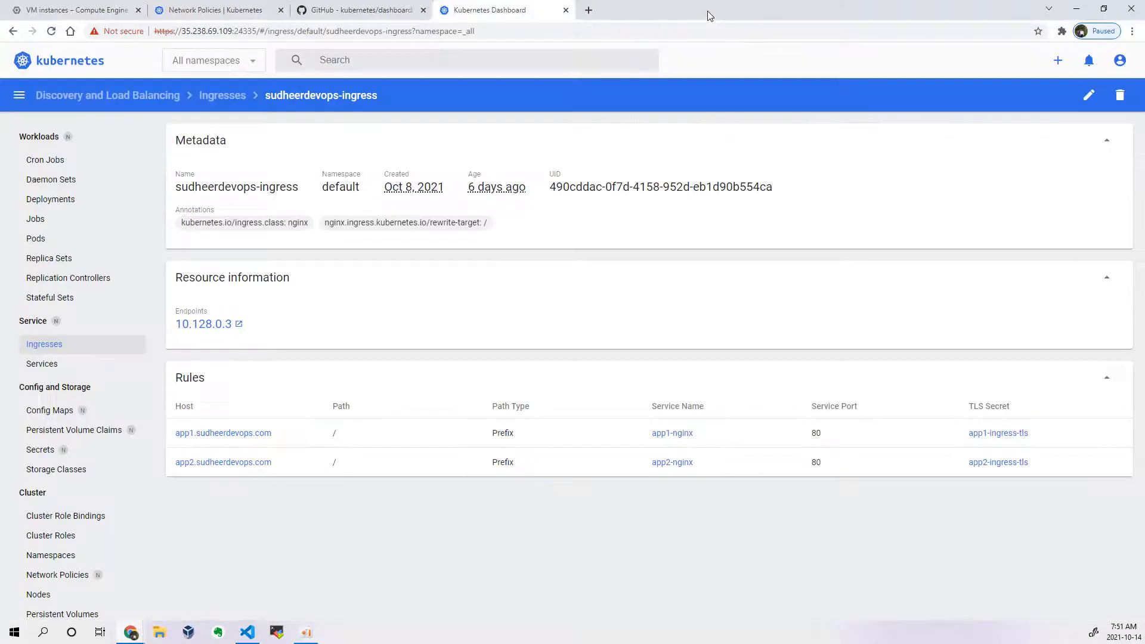
Step: Review the Services list for all namespaces and check which namespaces the filter offers, without changing it
click(68, 370)
scroll(440, 306, down, 1)
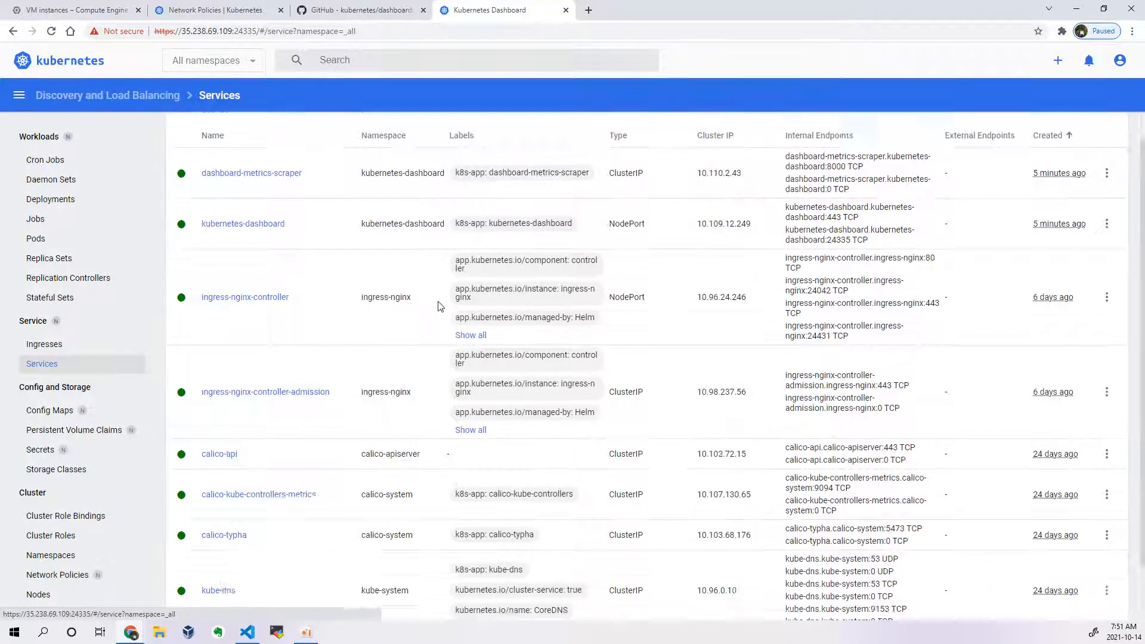
scroll(425, 334, up, 1)
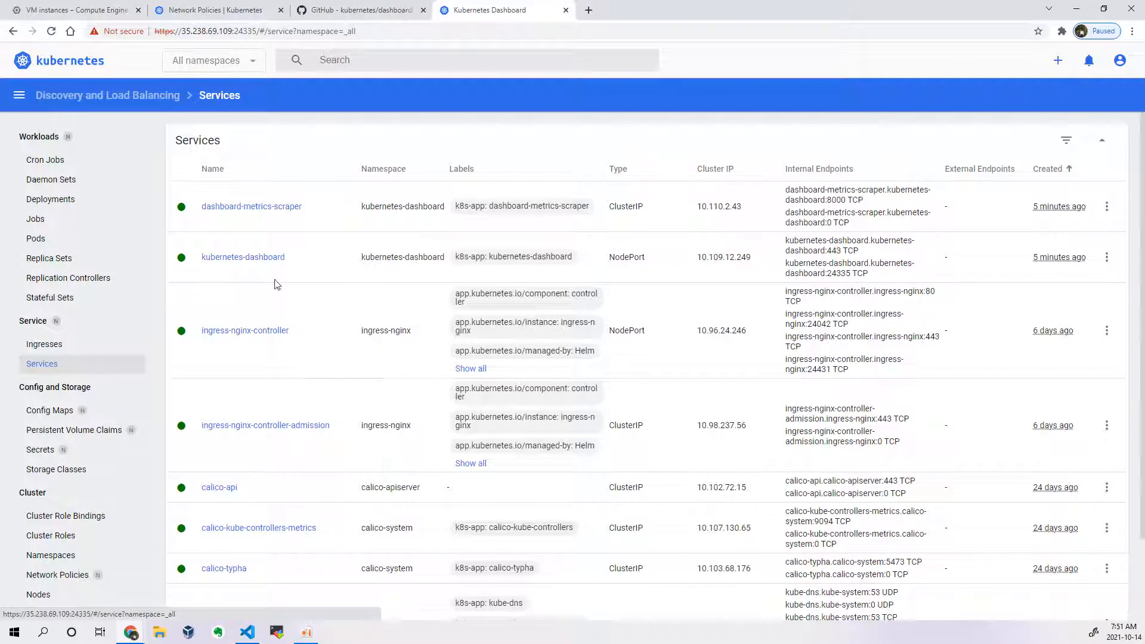
click(234, 61)
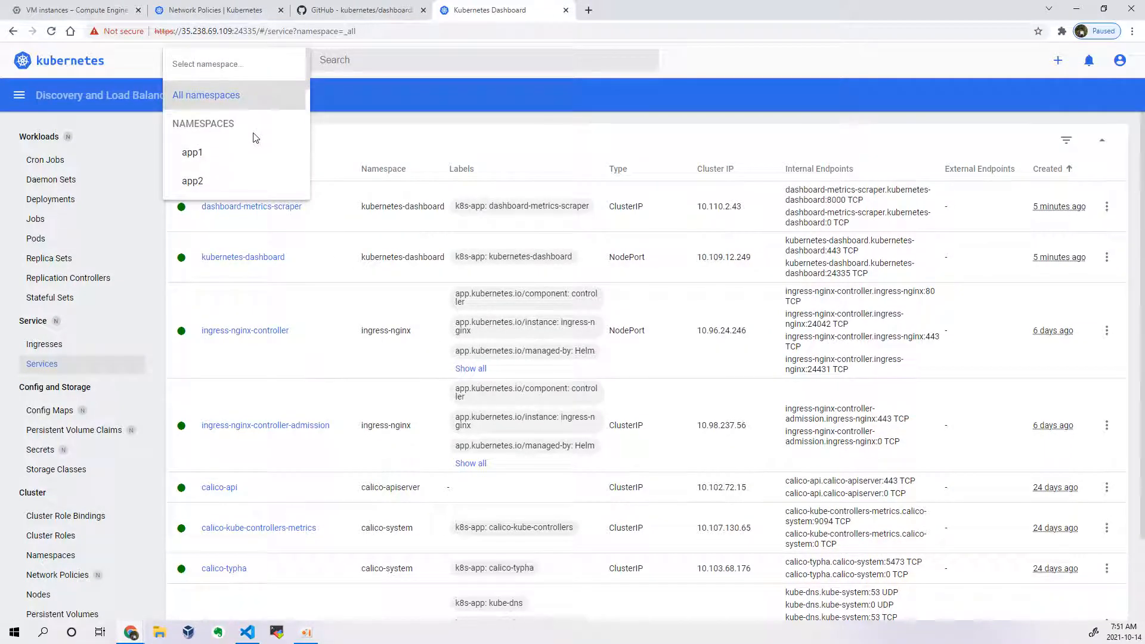
scroll(255, 138, down, 5)
click(442, 91)
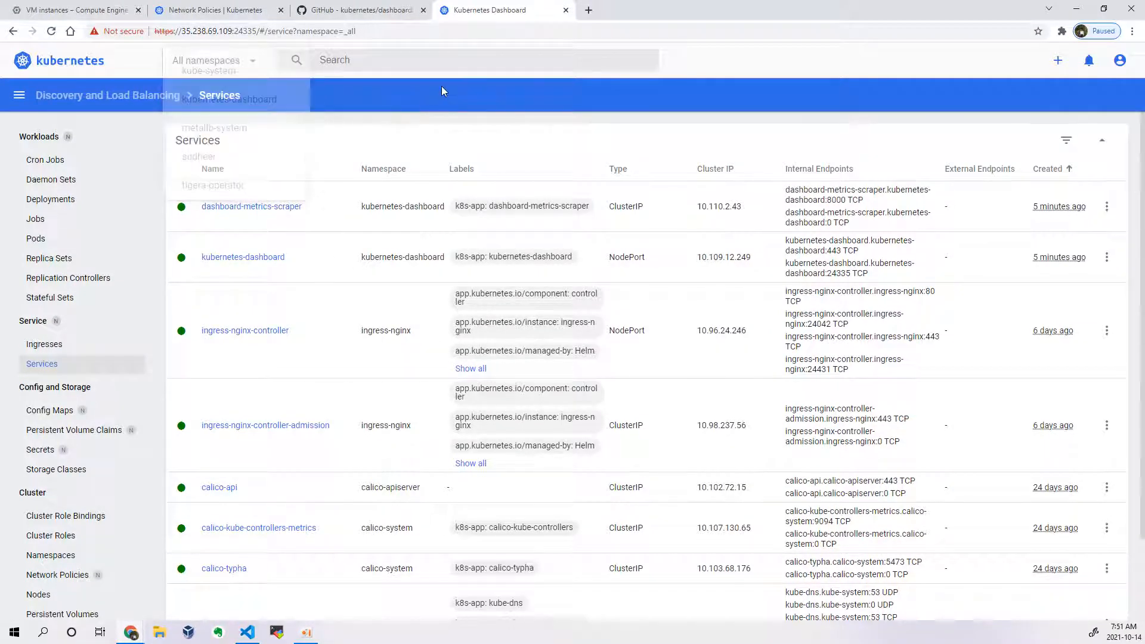
scroll(174, 327, down, 2)
Step: Examine the dashboard's Workloads, Service, Config and Storage, and Cluster resource categories and which of them are namespaced
scroll(116, 363, down, 3)
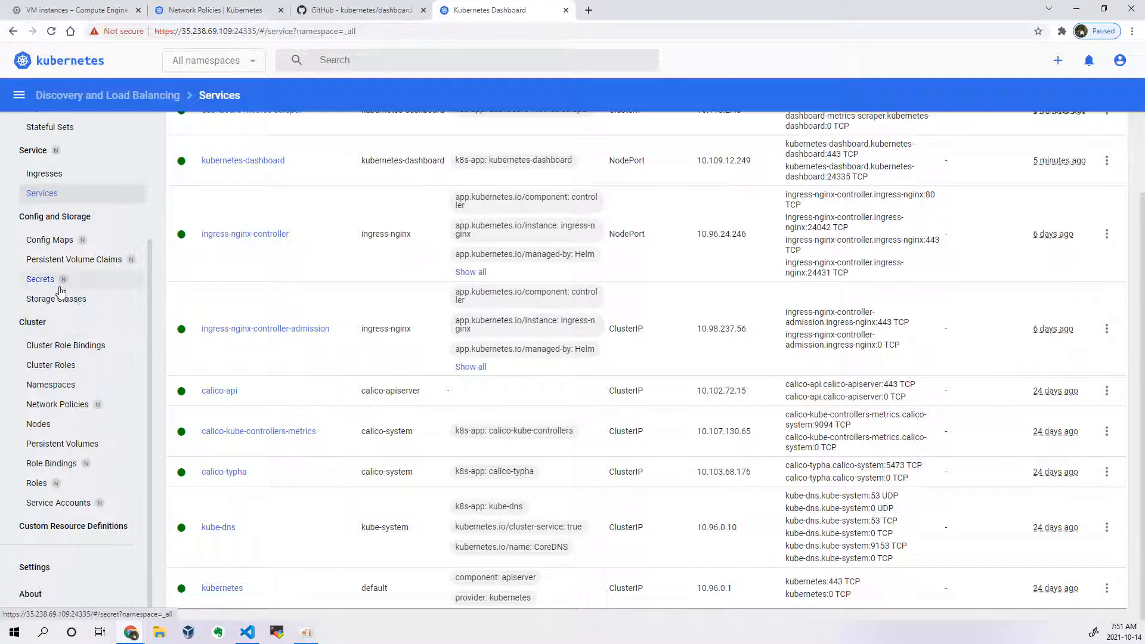
scroll(60, 290, up, 3)
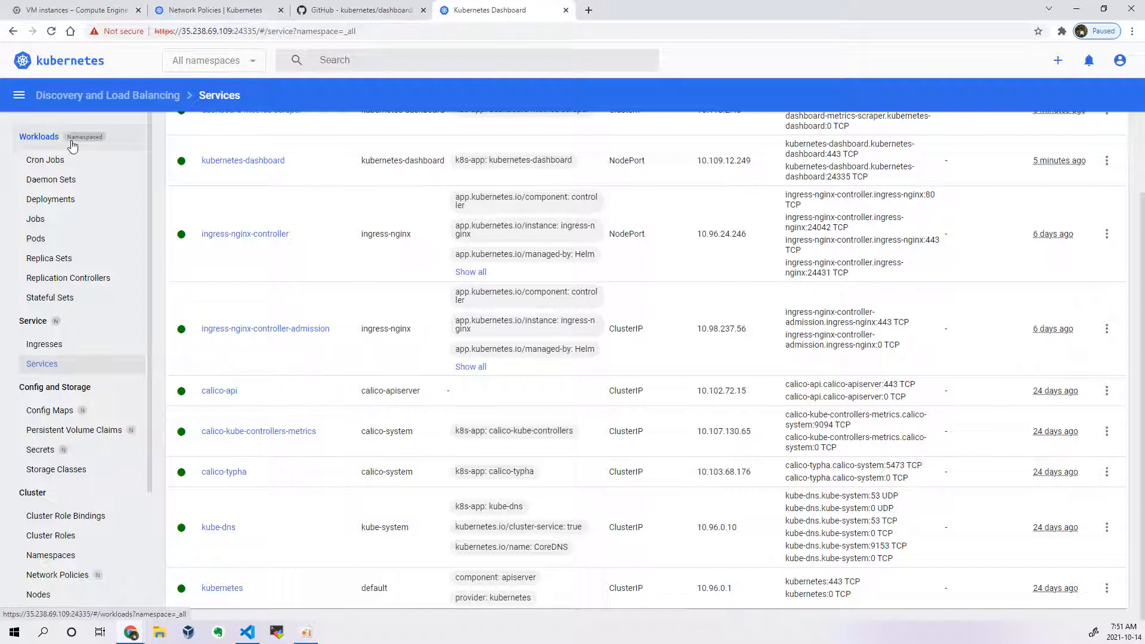
scroll(94, 286, down, 3)
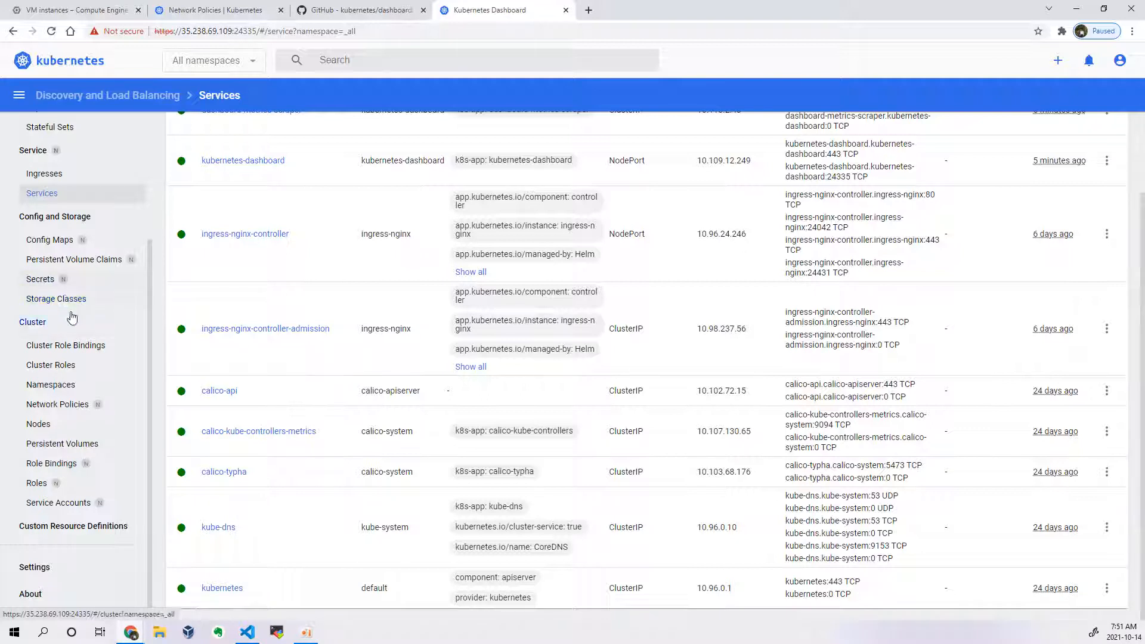
scroll(65, 366, up, 2)
scroll(66, 369, up, 4)
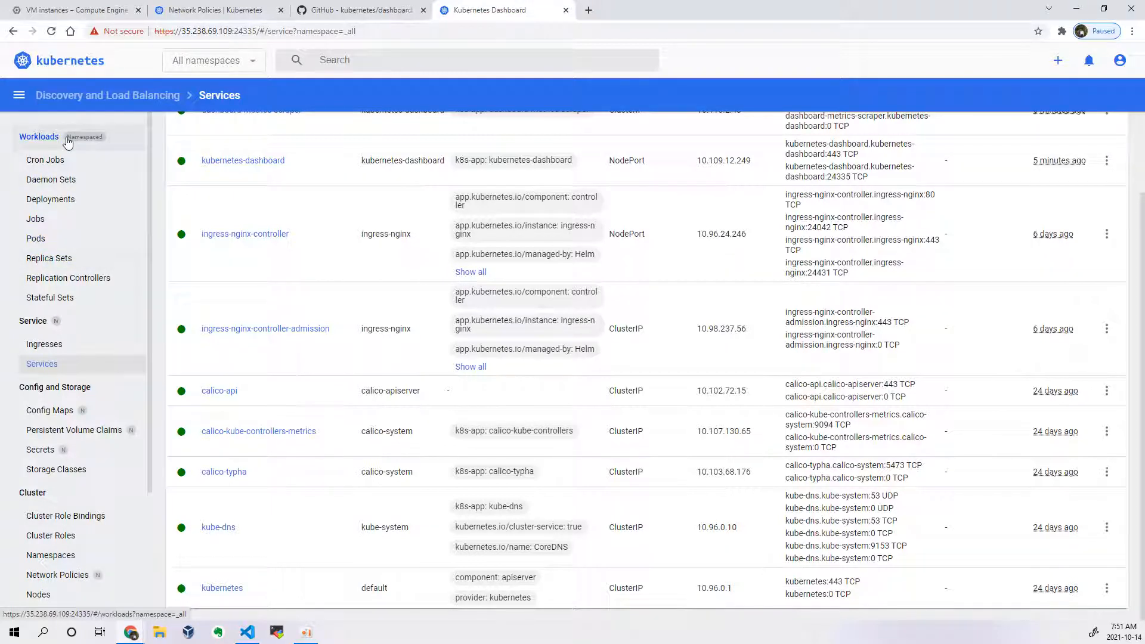
scroll(84, 369, down, 3)
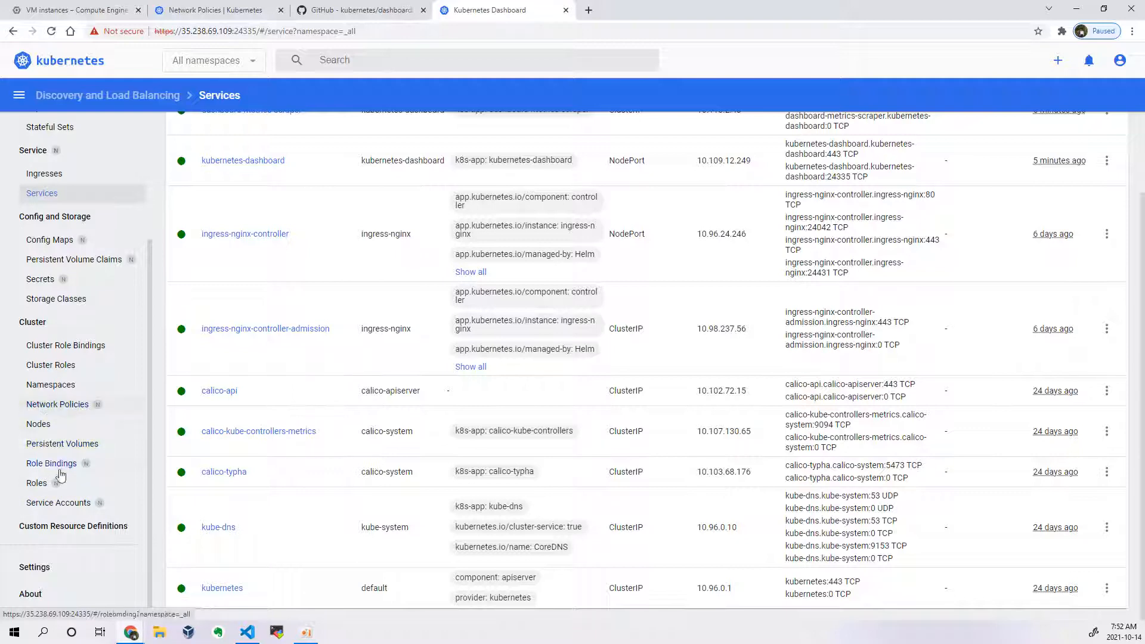
Step: In the dashboard's global settings, set the cluster name to the owner's first name plus "-demo", save, and return to the workloads overview
click(54, 567)
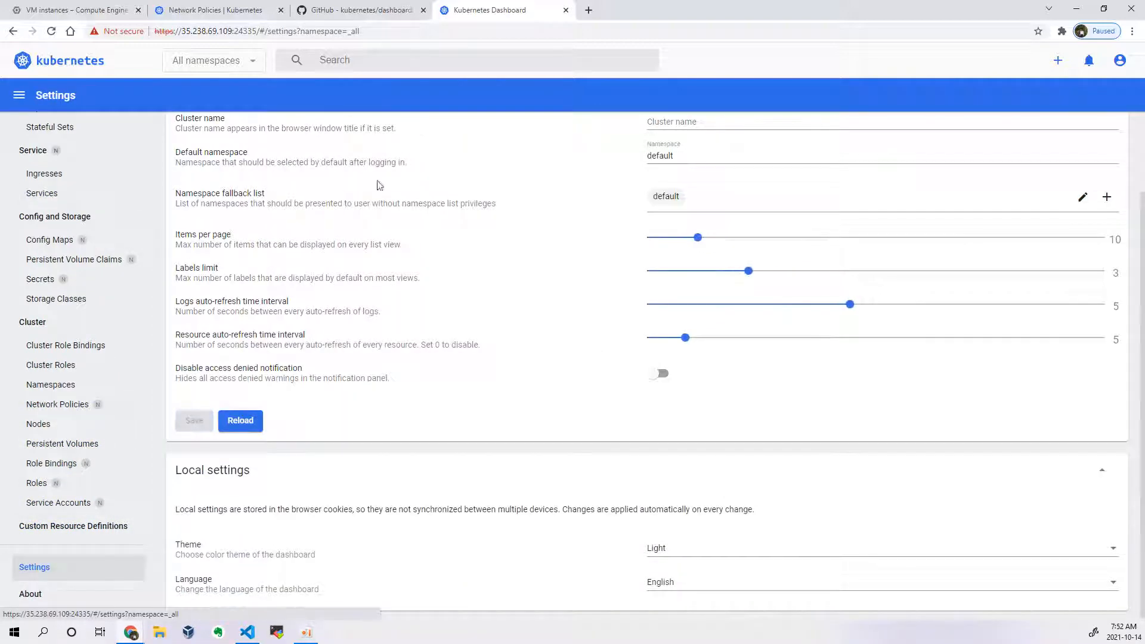
scroll(411, 293, up, 2)
scroll(491, 286, down, 2)
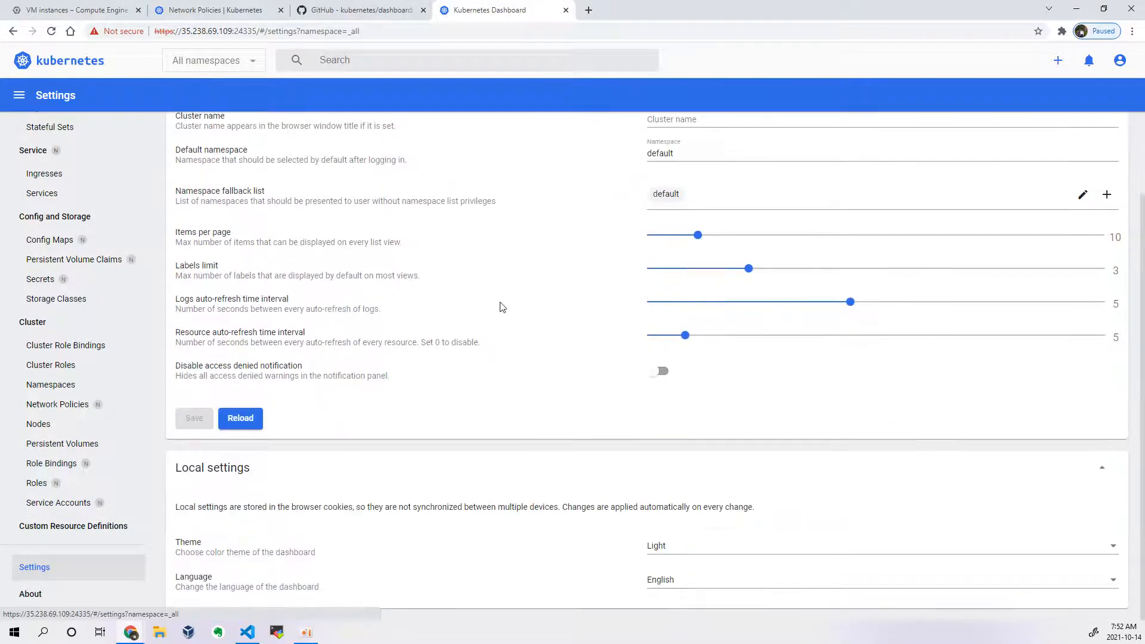
scroll(581, 307, up, 1)
scroll(583, 308, up, 1)
click(695, 216)
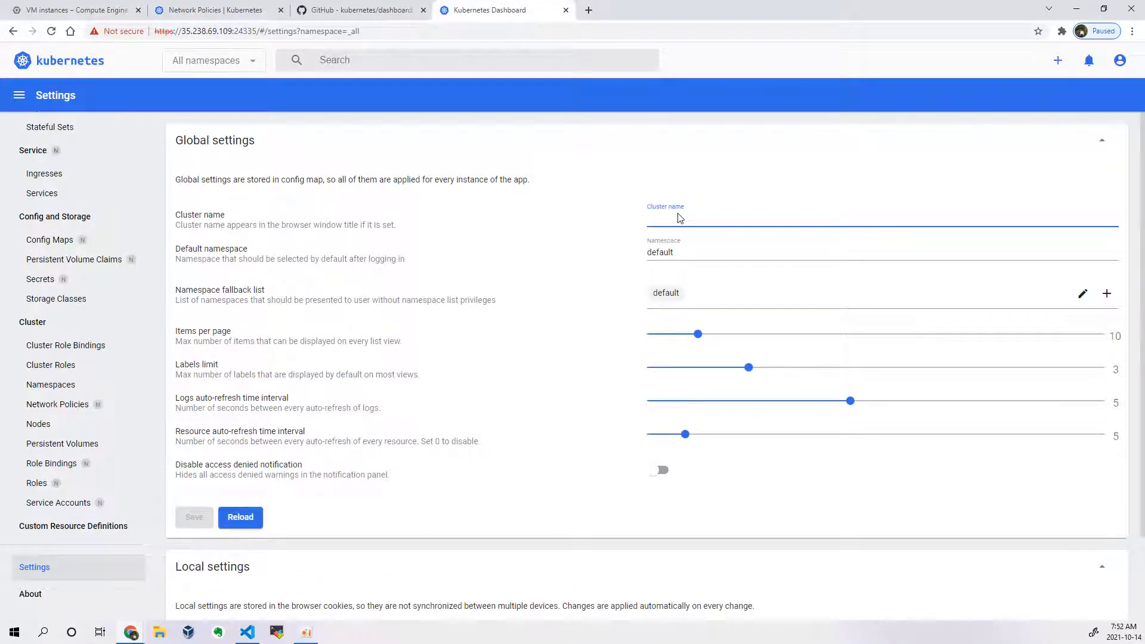
text(sudhhe)
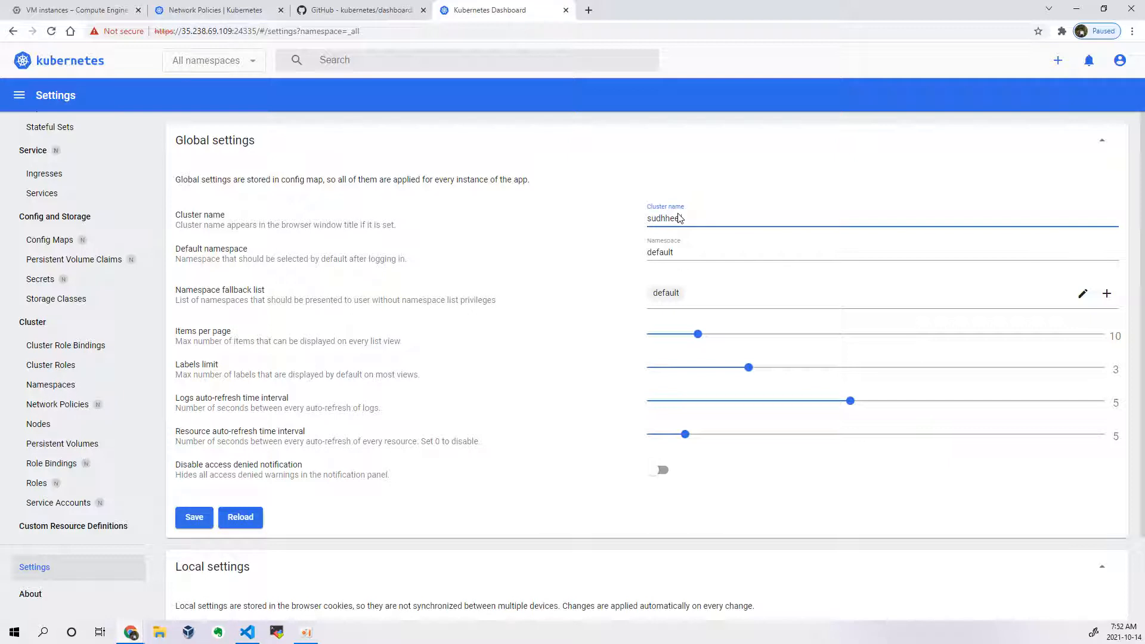
key(BackSpace)
key(BackSpace)
text(eer-demo)
click(706, 253)
click(554, 271)
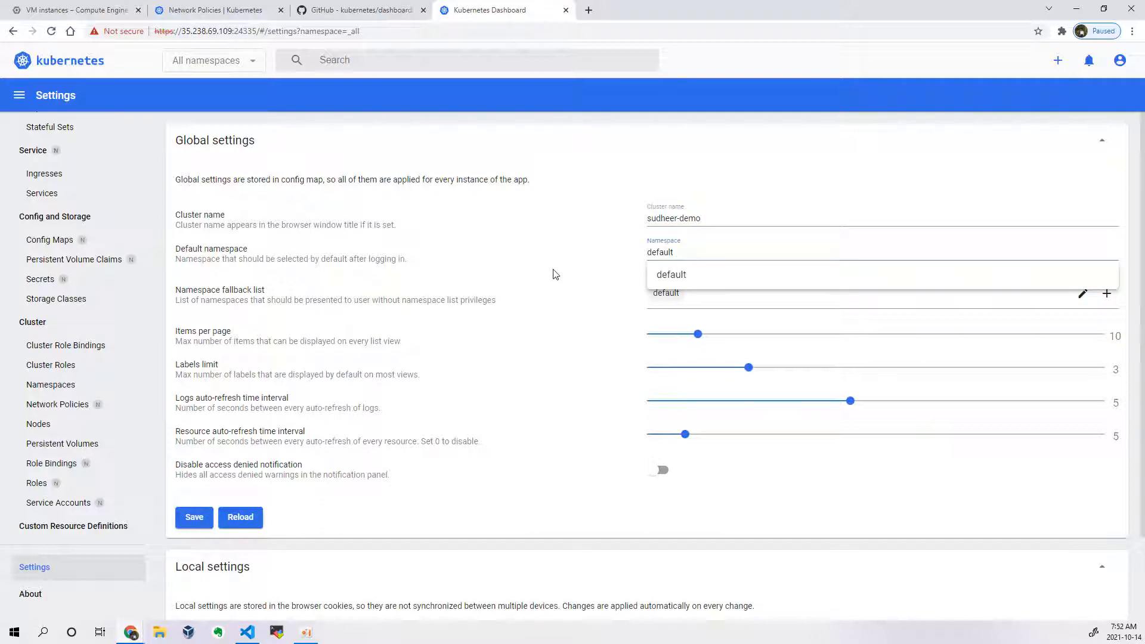
click(206, 527)
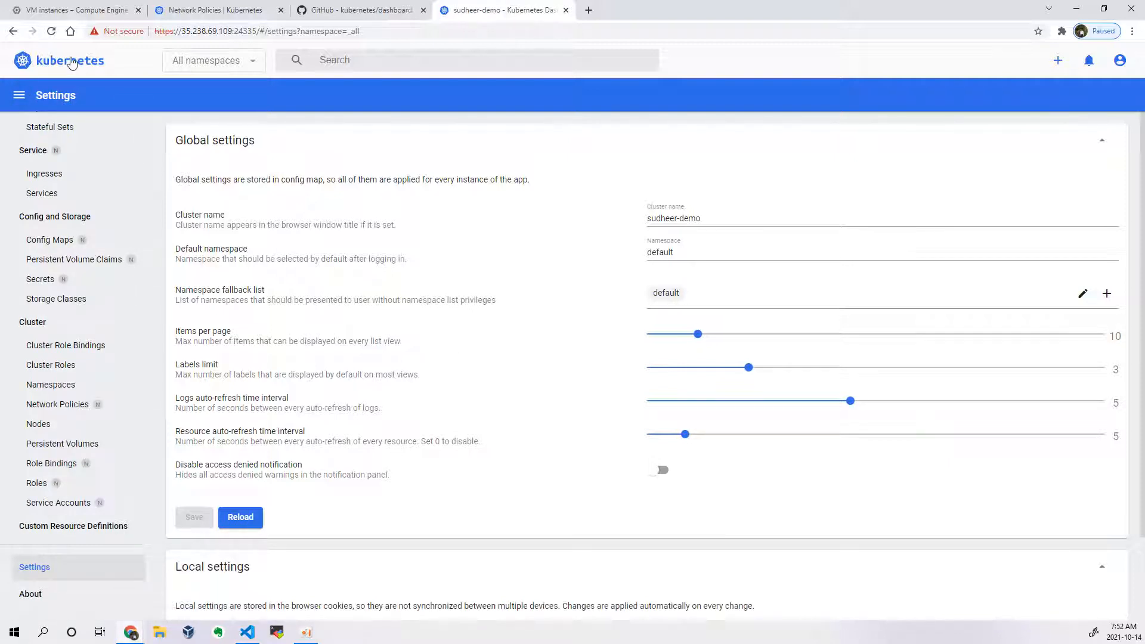
click(100, 62)
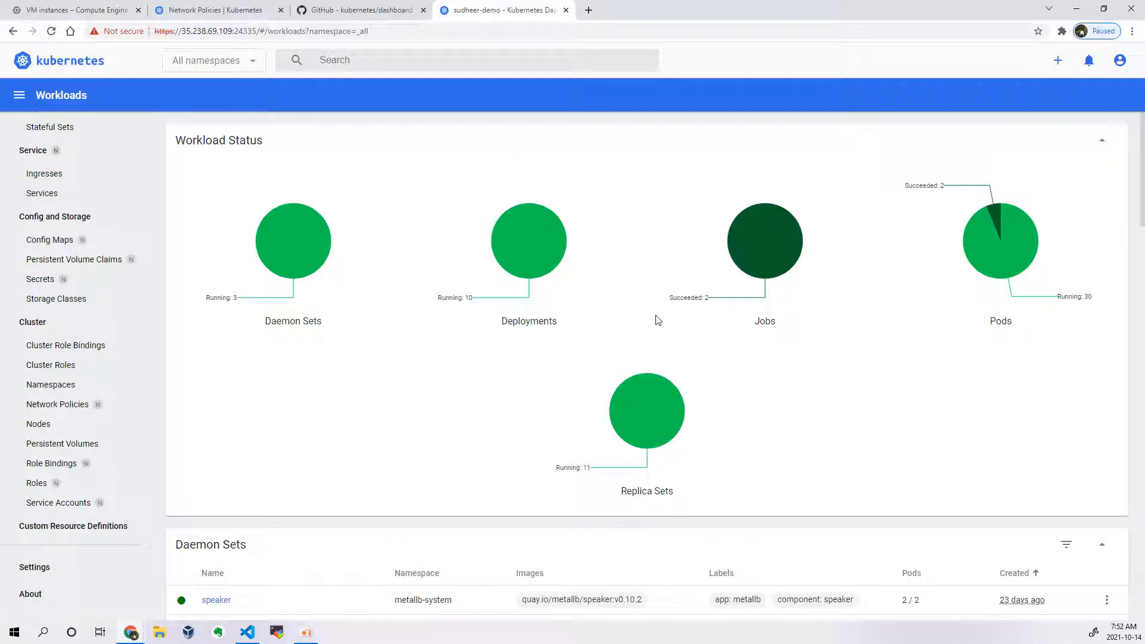
Step: Check the account options, open resource creation, compare the input, file and form methods, and return to creating from input
click(1119, 61)
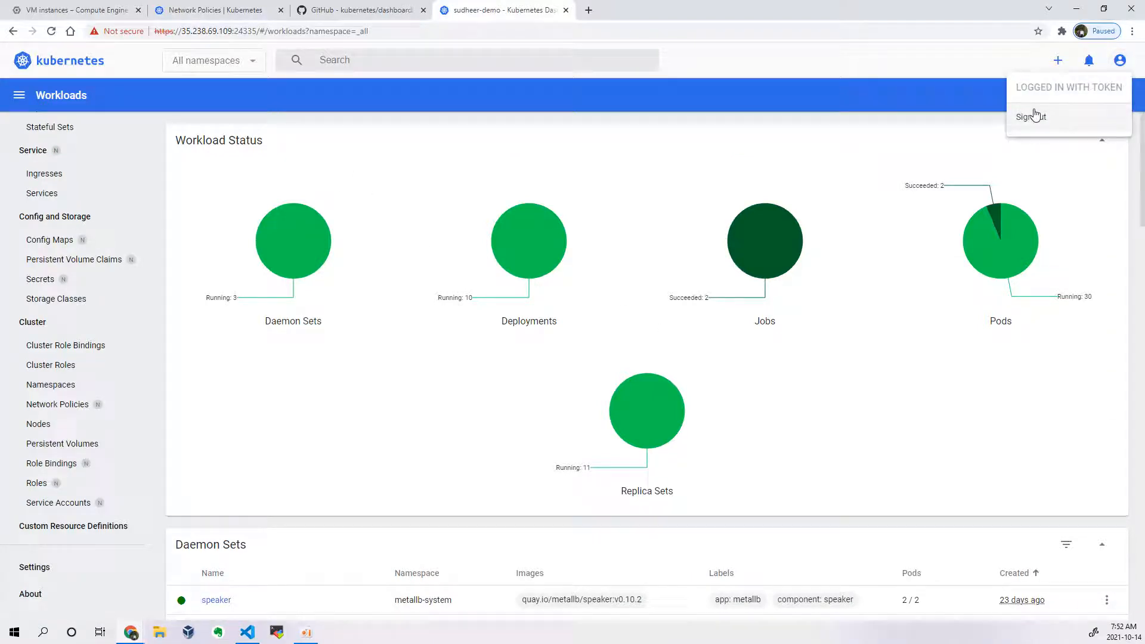
click(993, 56)
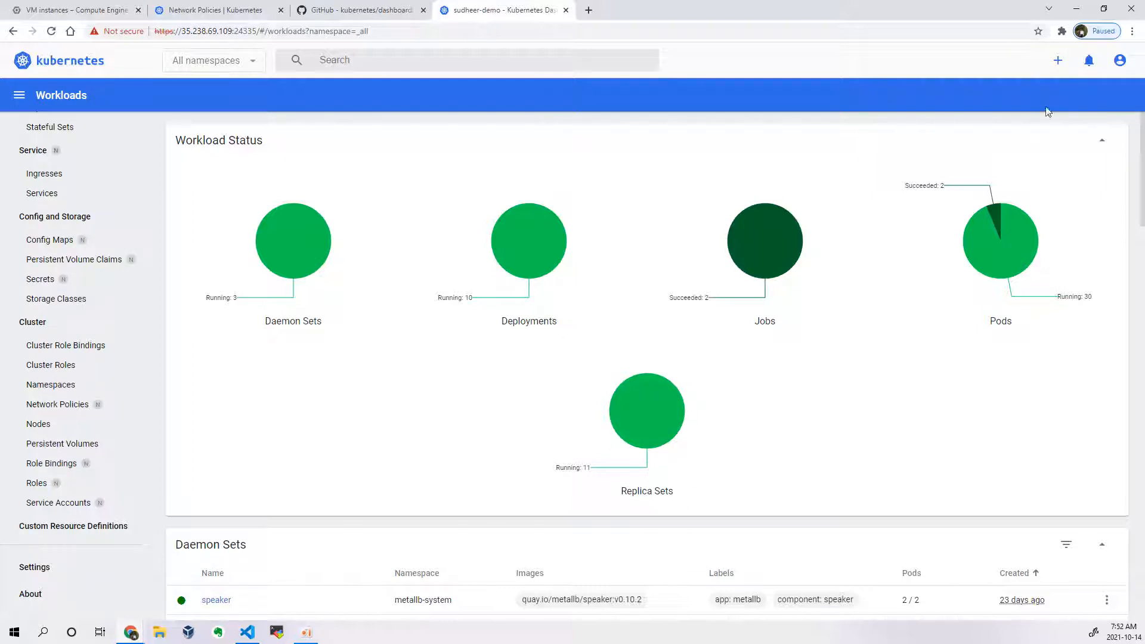
click(1057, 61)
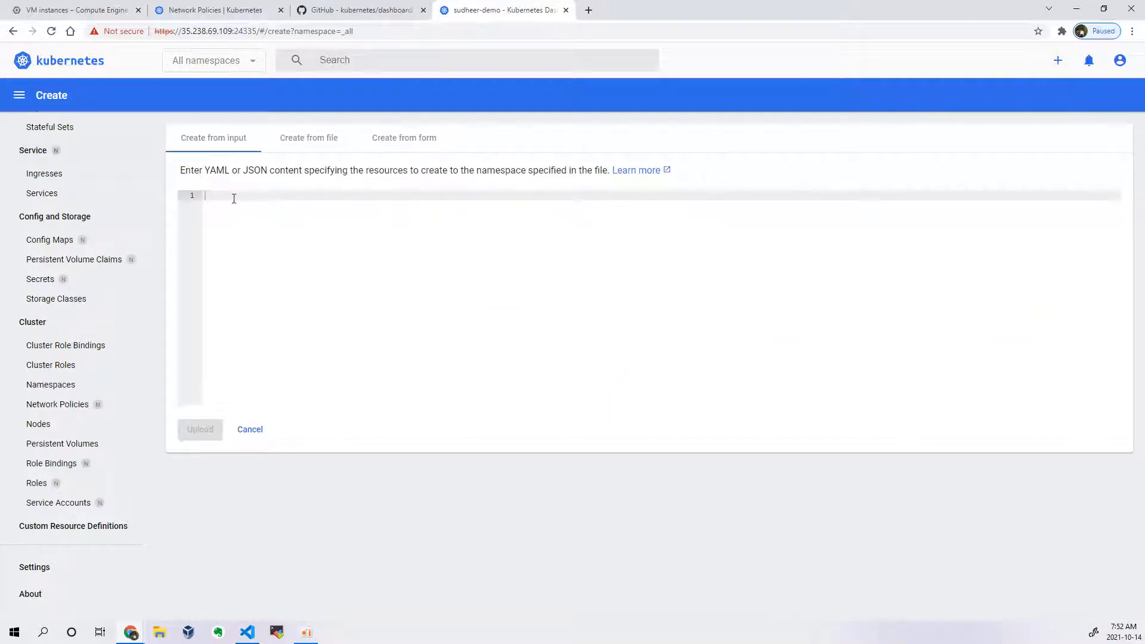
click(302, 141)
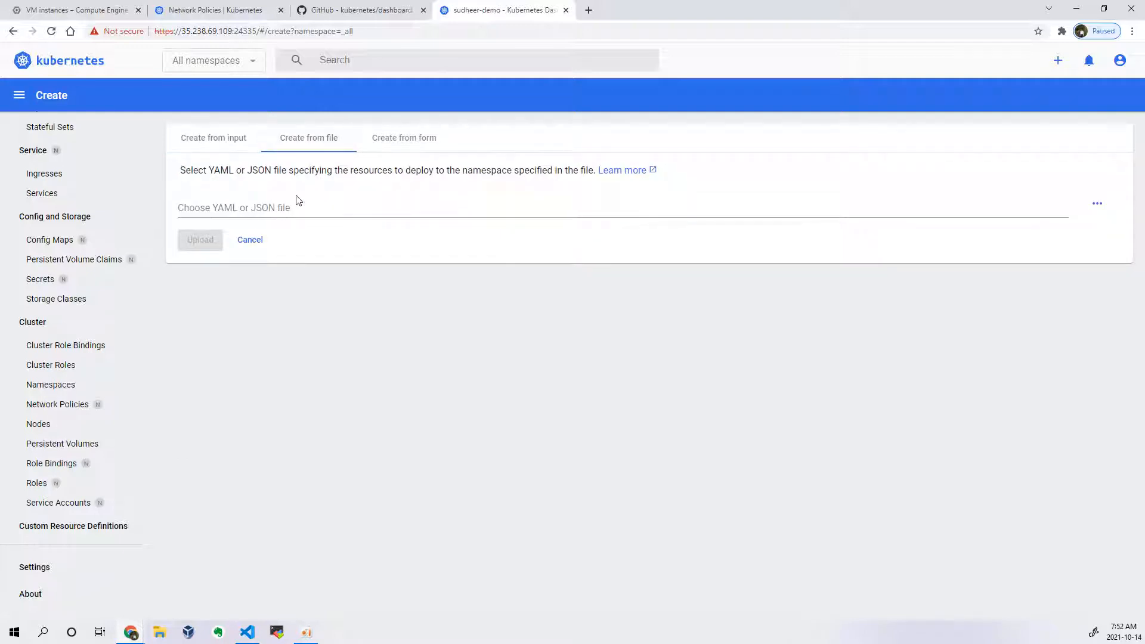
click(383, 139)
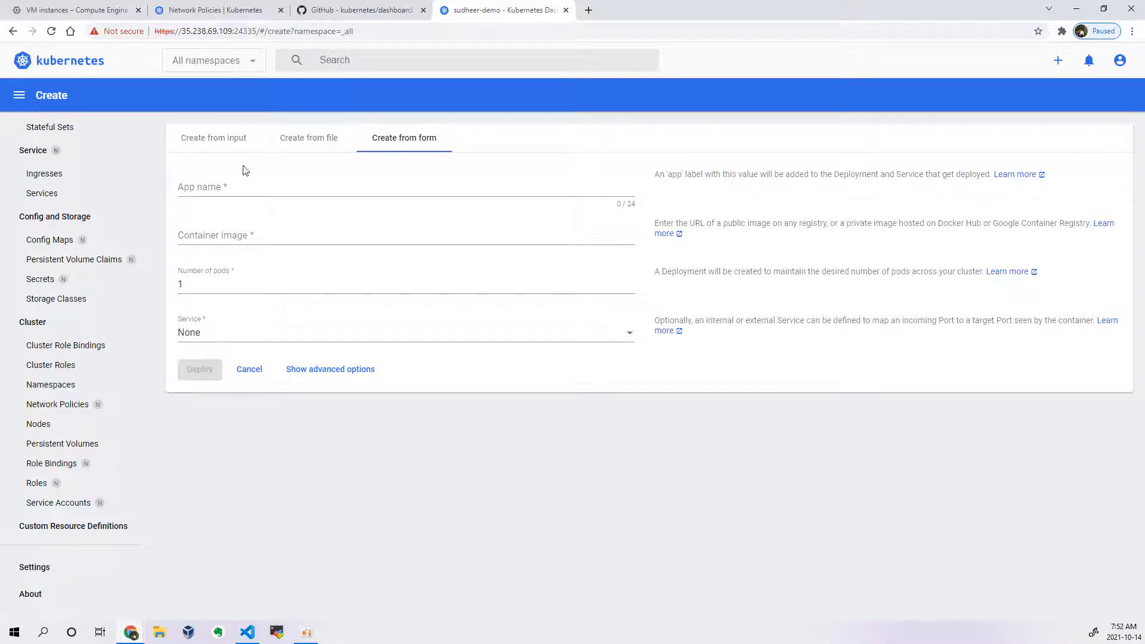
click(226, 146)
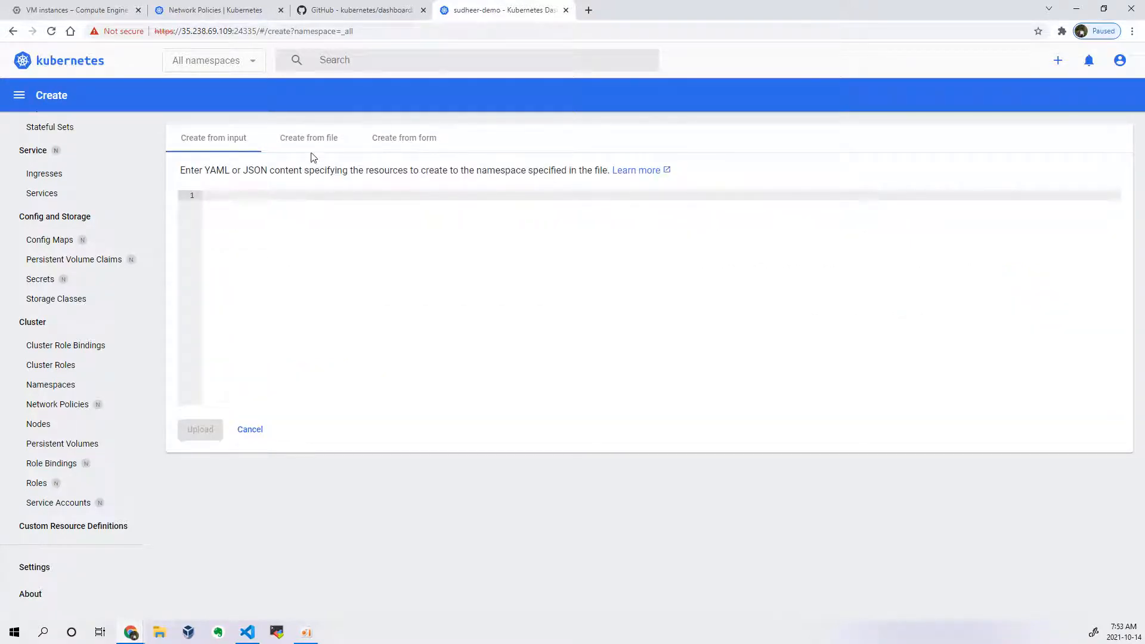
Step: Start a YAML manifest in the create editor with apiVersion v1 and kind Pod
text(apiVersion: v1)
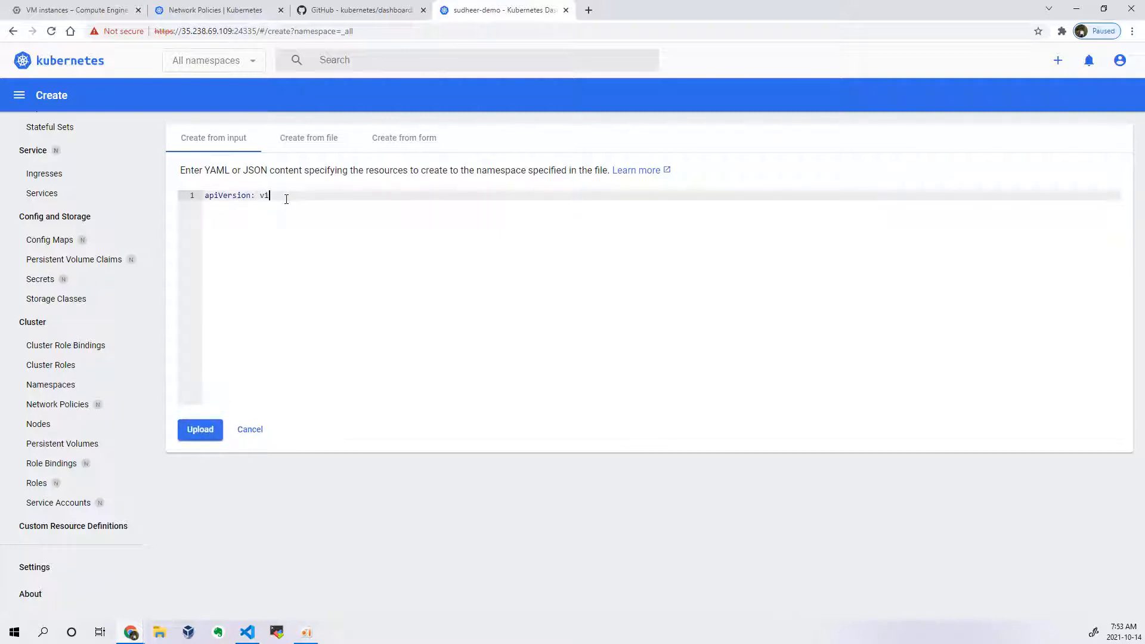
key(Return)
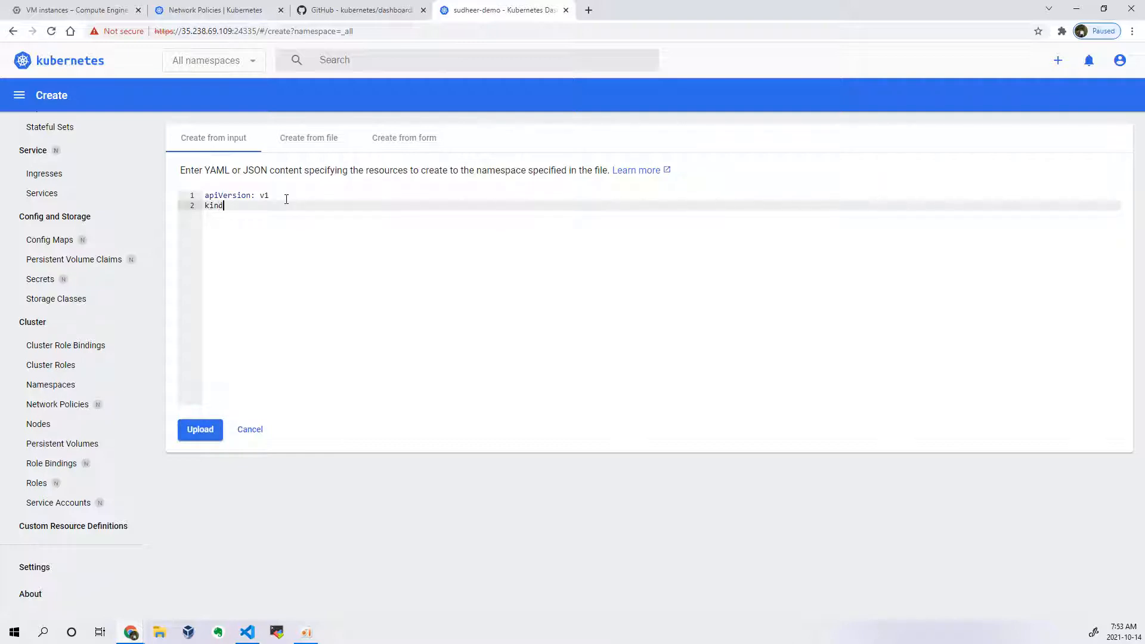
text(kind: Pod)
key(Return)
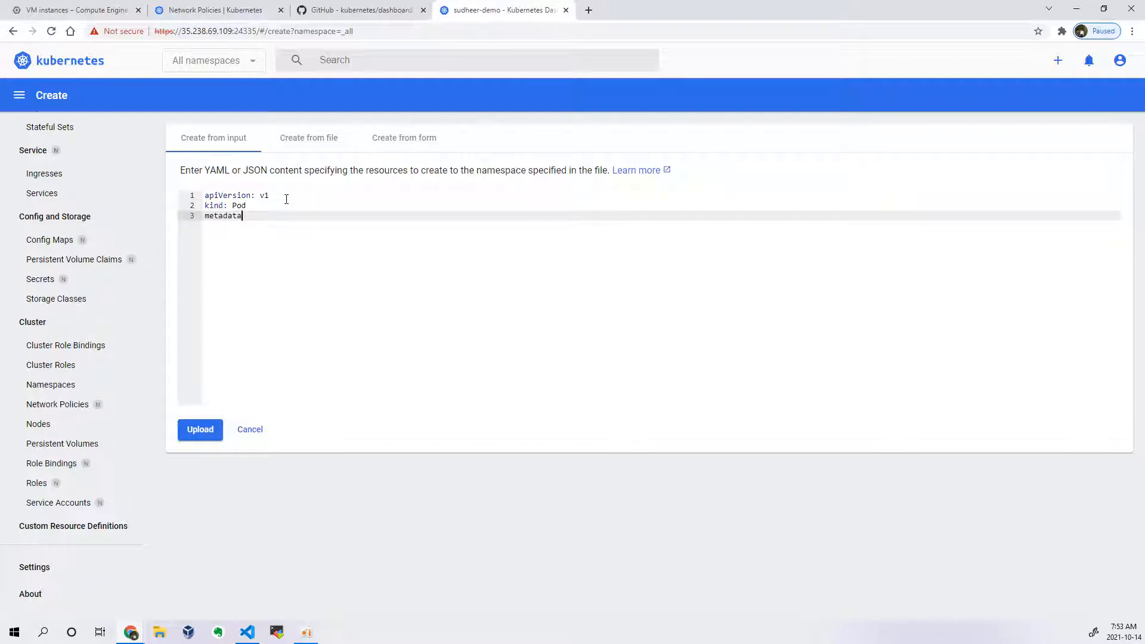
Step: Add a metadata section to the manifest with name test-pod-dashboard and namespace app1
text(metadata:)
key(Return)
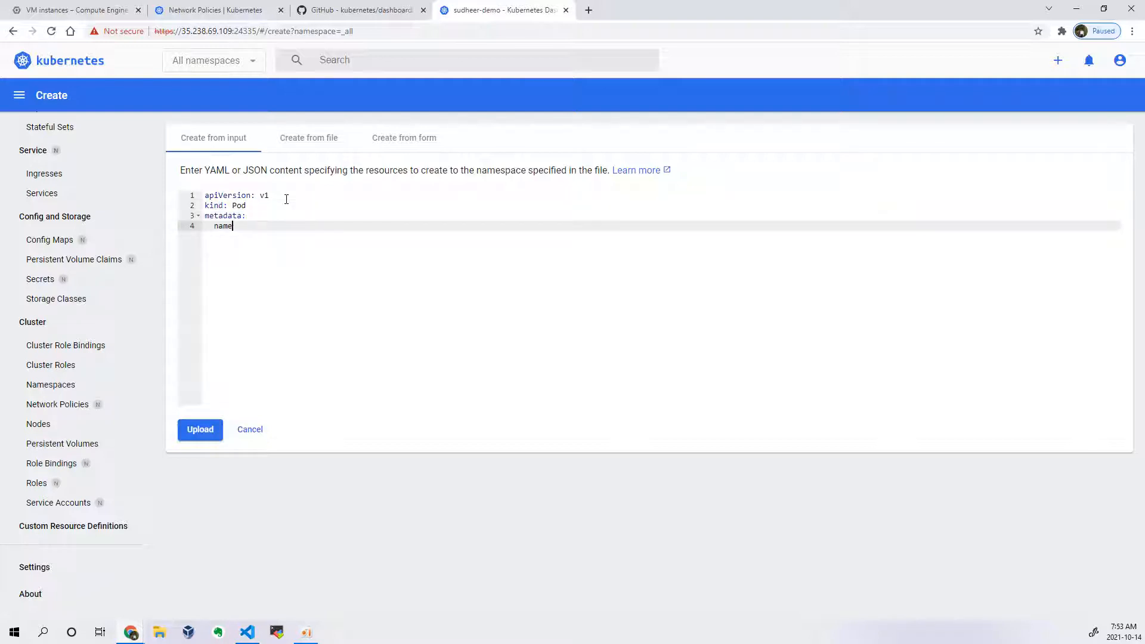
text(name: test-pod-dashboard)
key(Return)
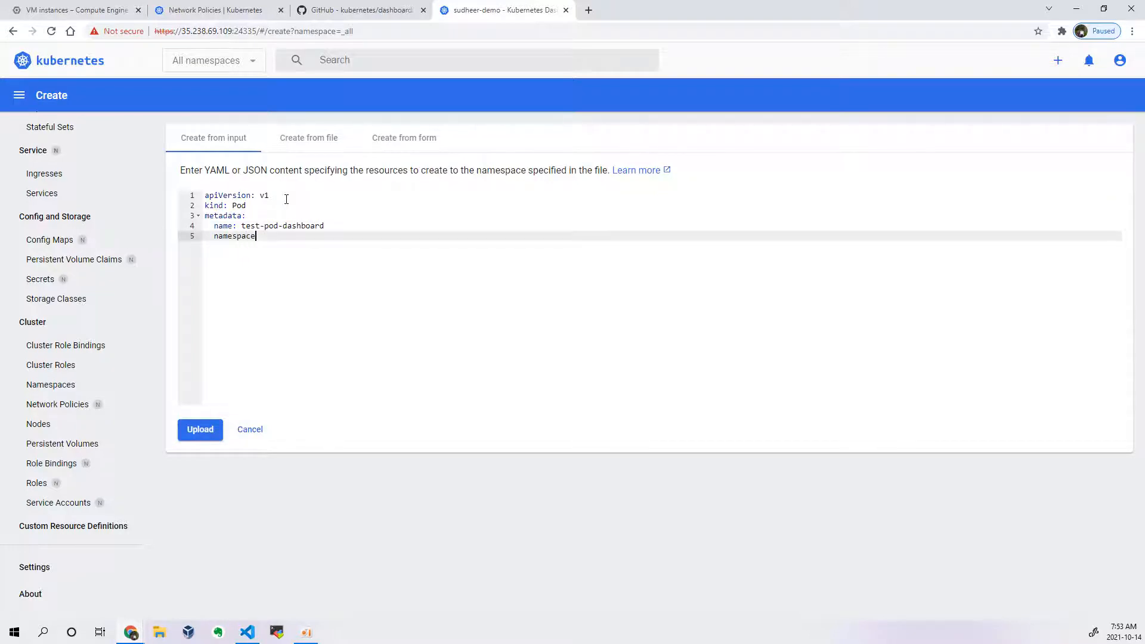
text(namespace: app1)
key(Return)
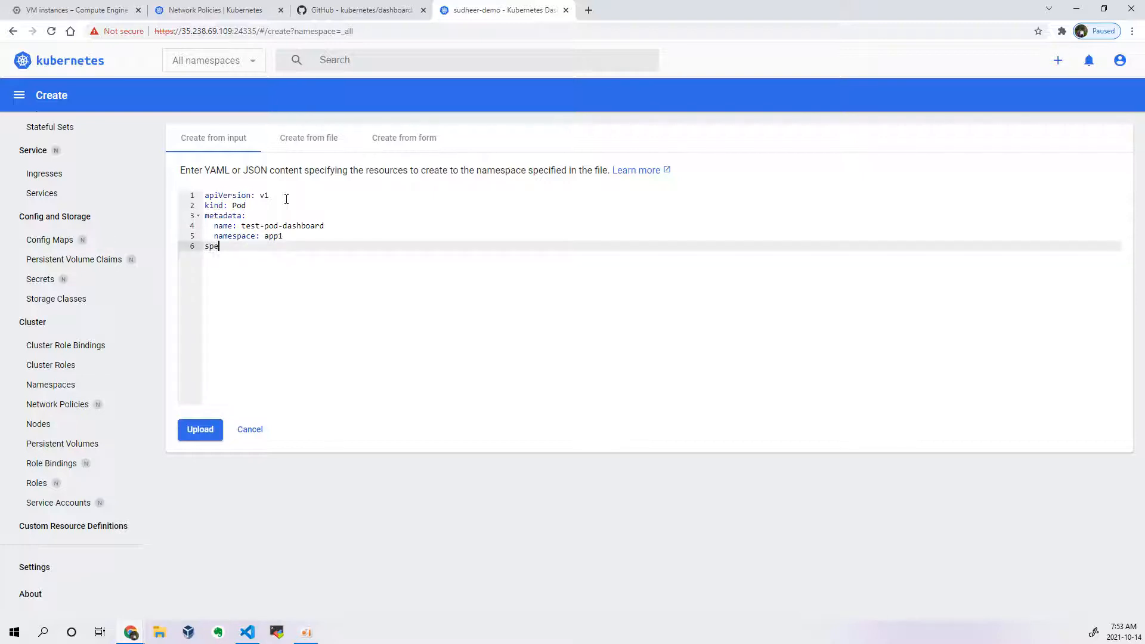
Step: Add a spec section to the manifest with one container named nginx using image nginx:1.19.0
text(:)
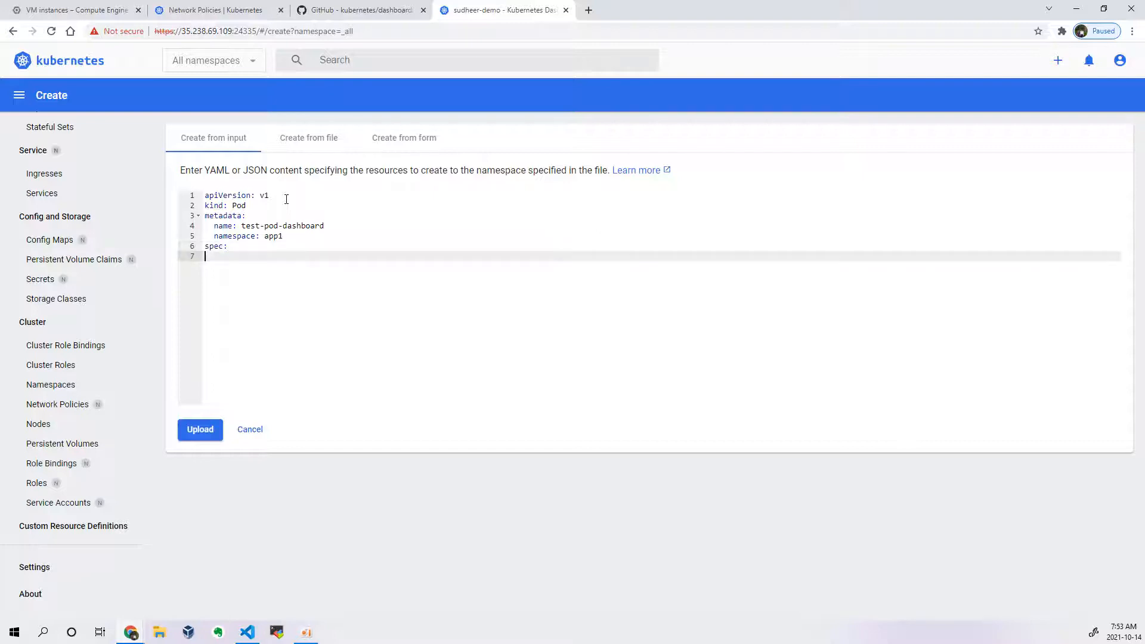
key(Return)
text(:)
key(Return)
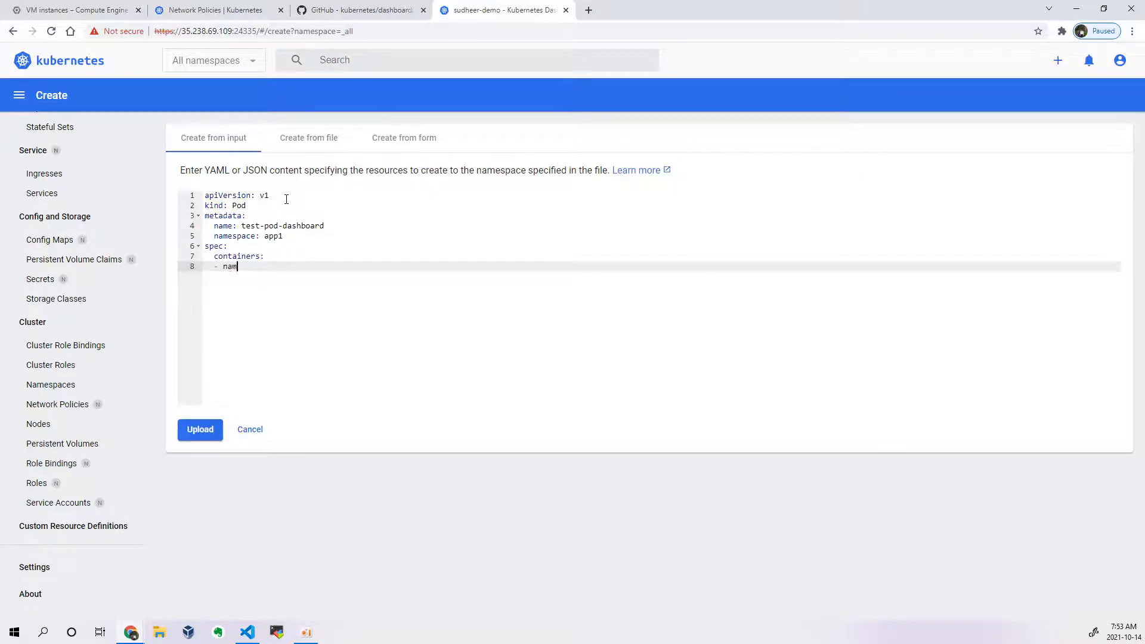
text(- name: nginx)
key(Return)
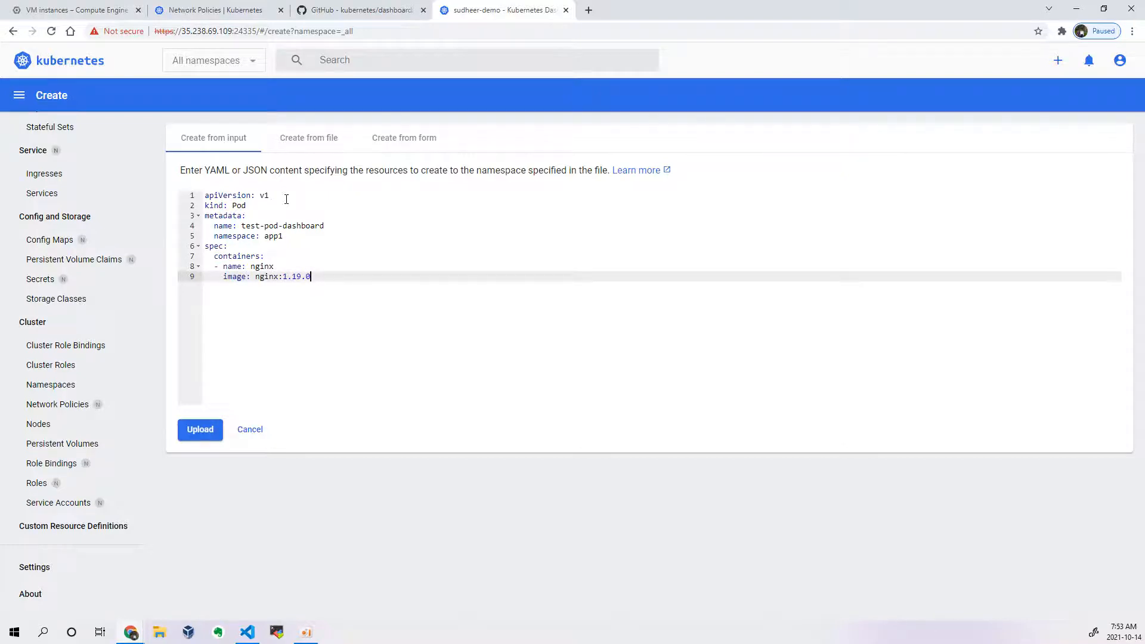
Step: Check the pod name and namespace in the manifest, and upload it to create the pod
double_click(251, 227)
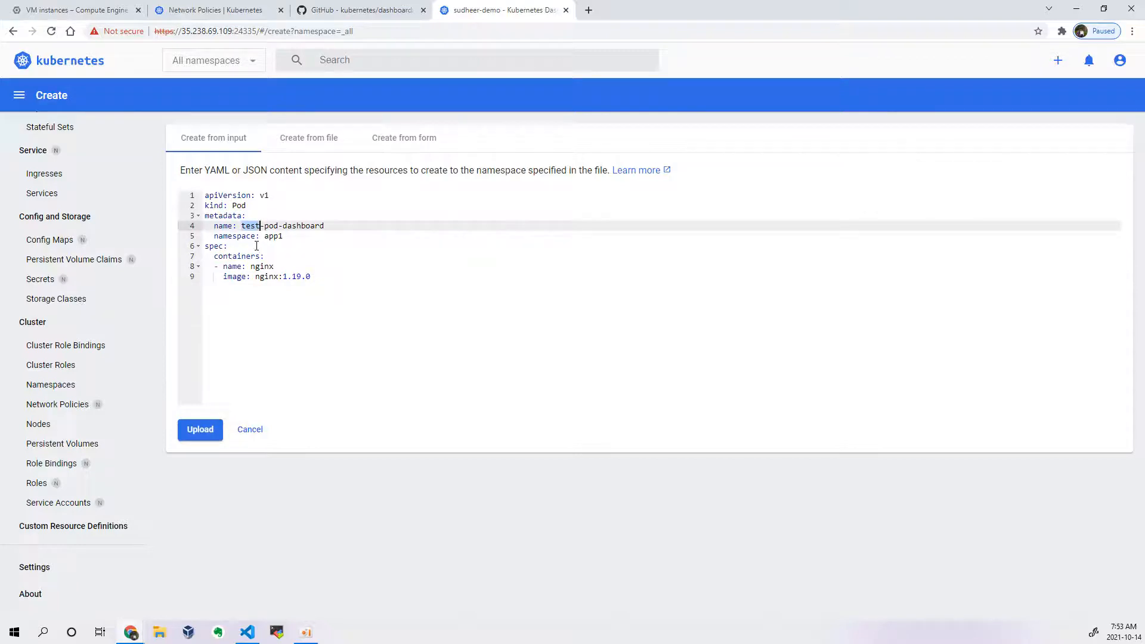
double_click(254, 238)
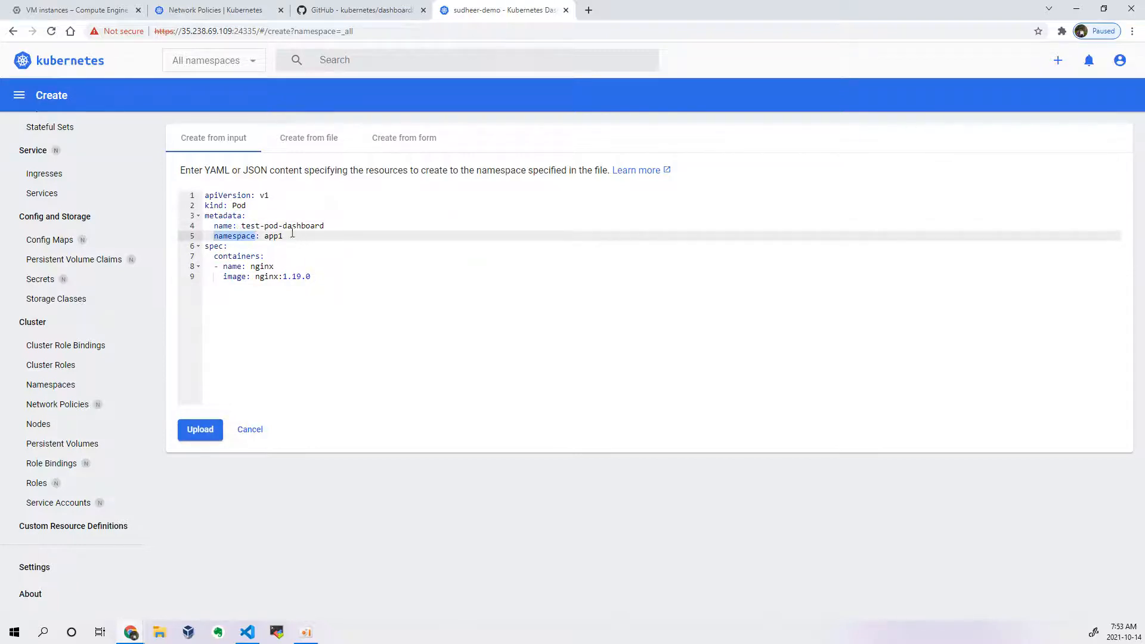
click(199, 429)
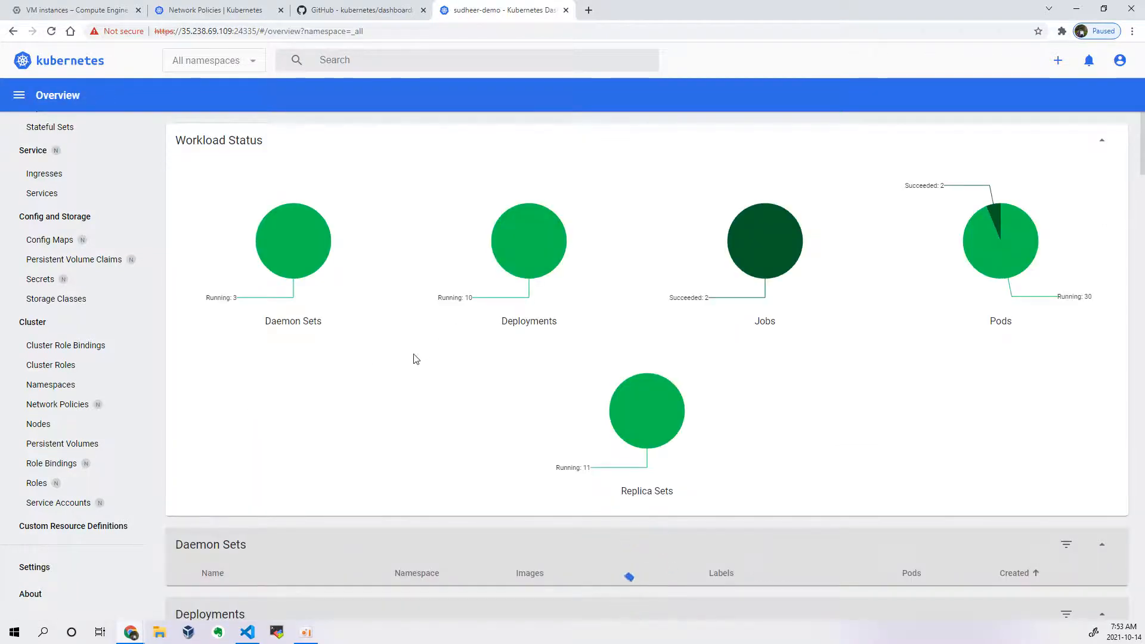
Step: Find test-pod-dashboard in the Pods list for all namespaces and review its details page
scroll(416, 357, down, 3)
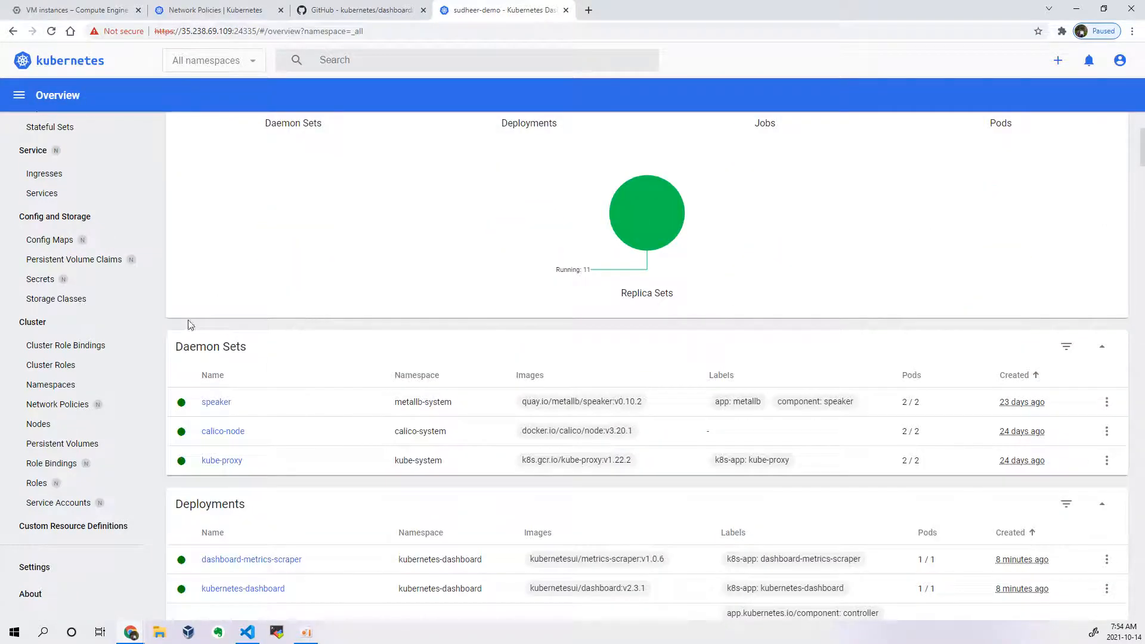
scroll(119, 287, up, 5)
click(51, 240)
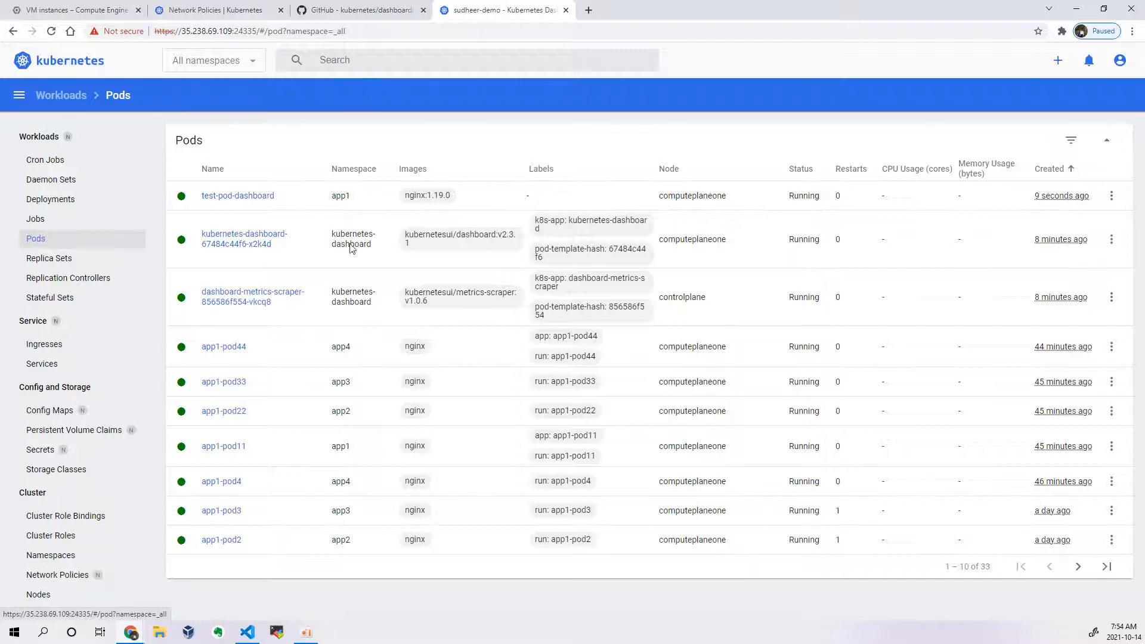
click(244, 197)
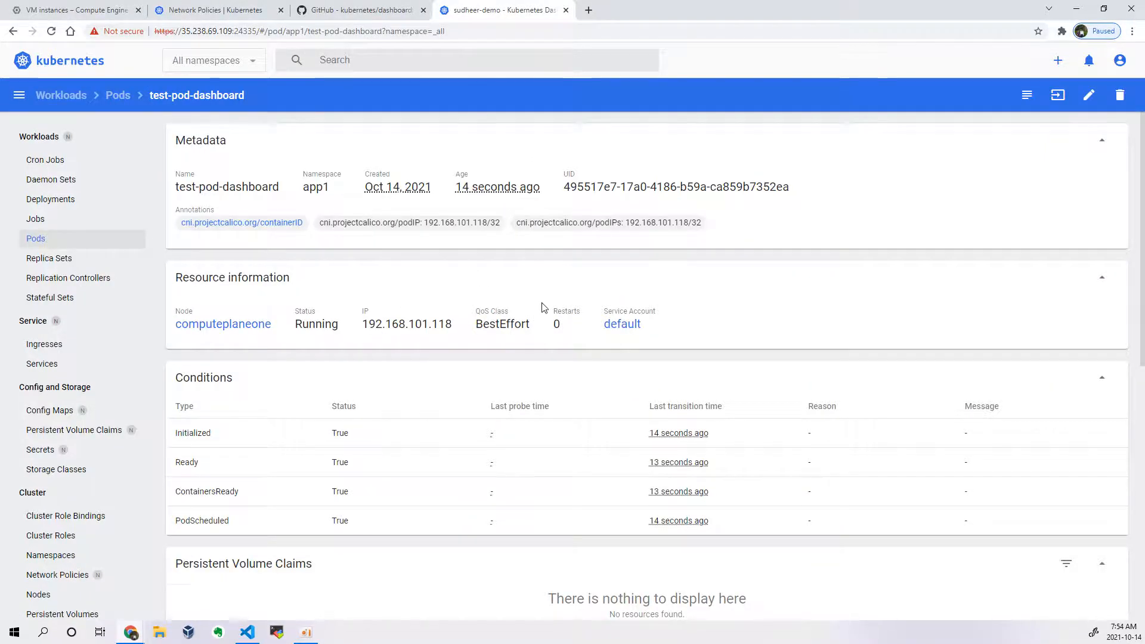
scroll(530, 332, down, 9)
scroll(528, 335, up, 9)
Step: Return to the Pods list and delete test-pod-dashboard from namespace app1, confirming the deletion
click(59, 235)
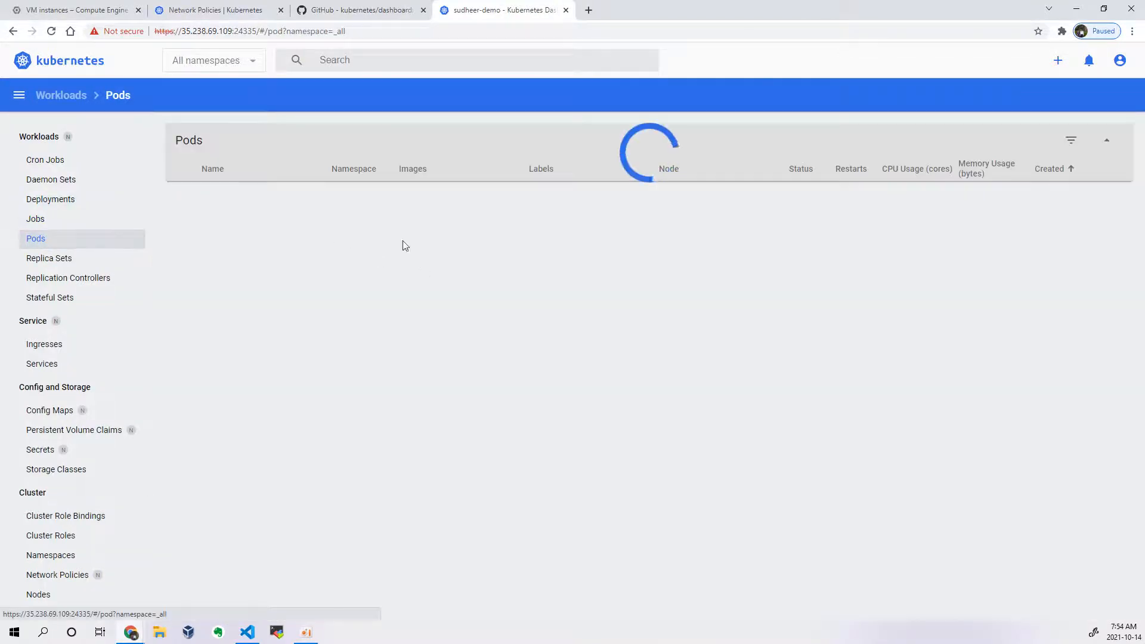
click(1111, 196)
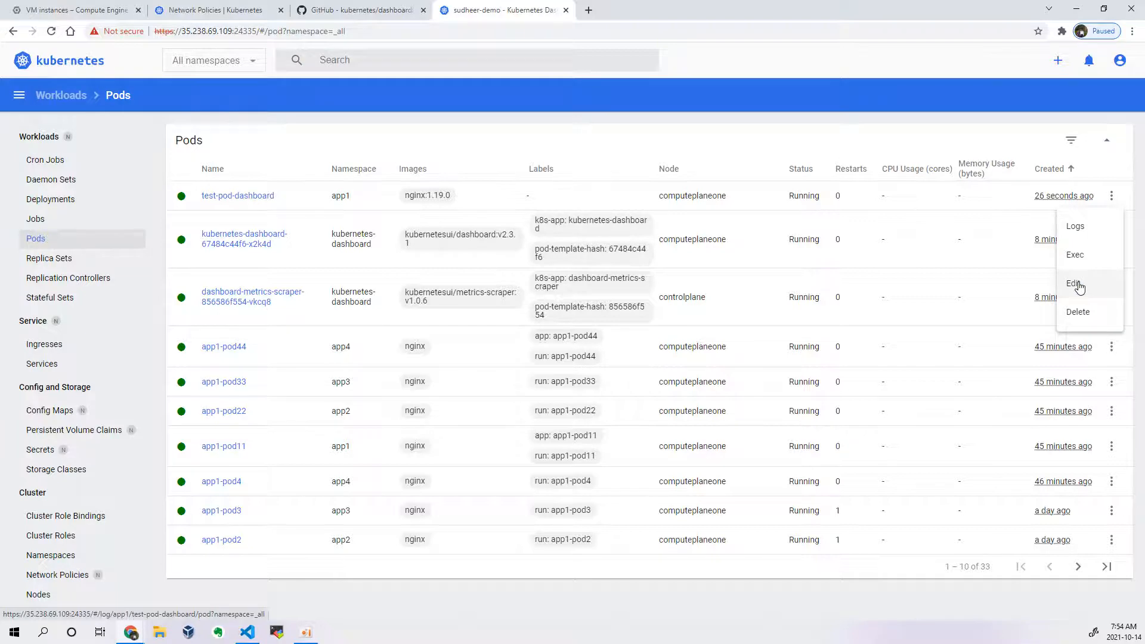
click(1093, 307)
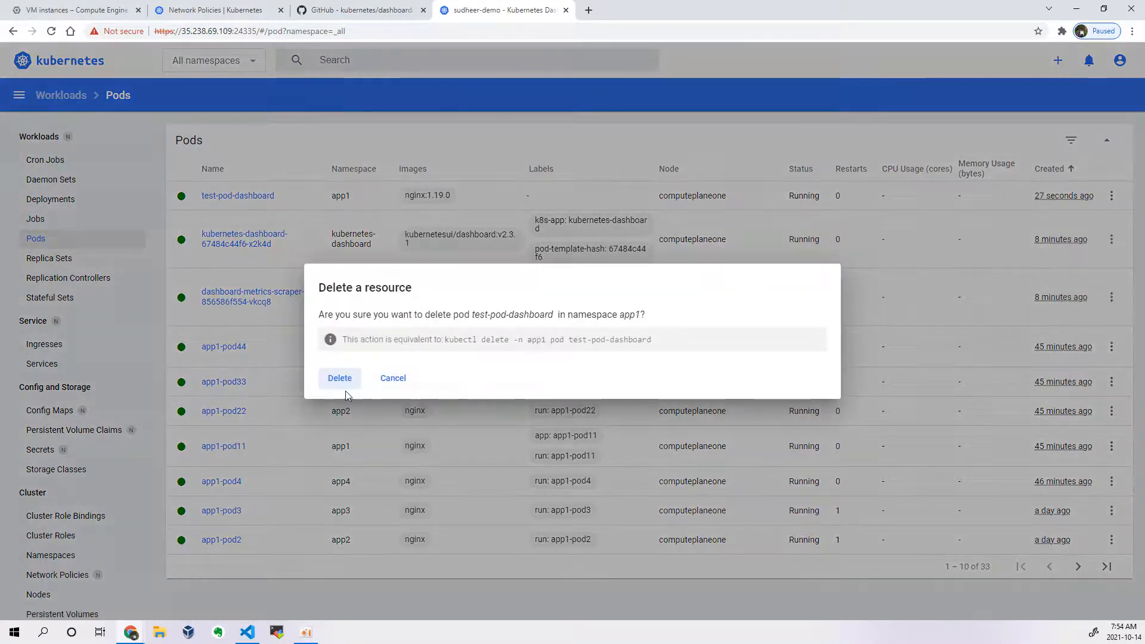
click(341, 378)
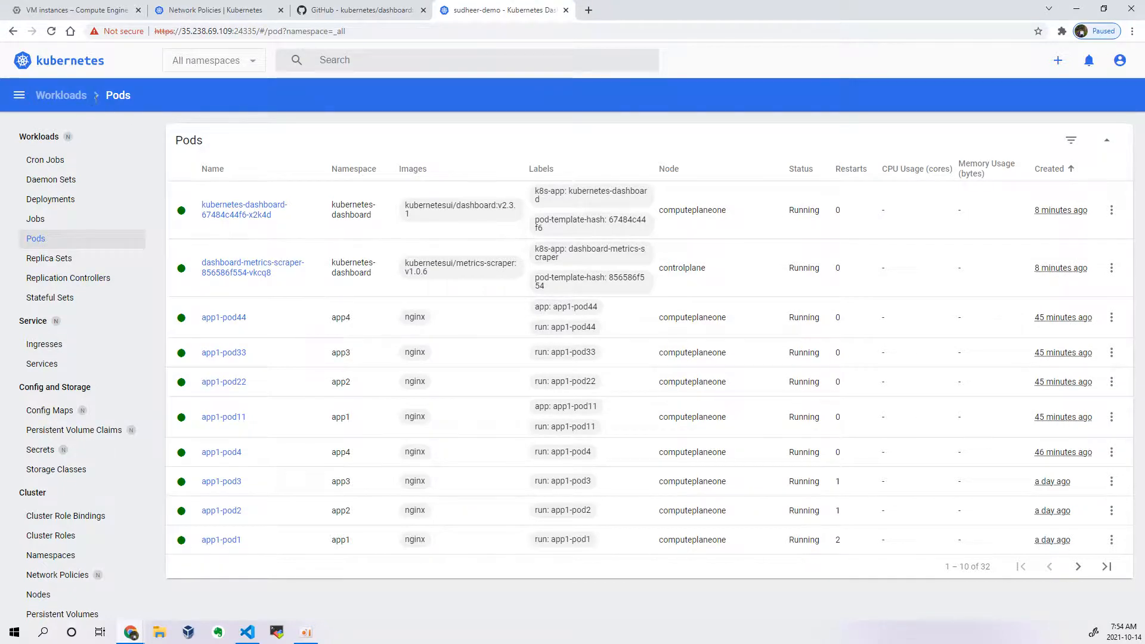
Step: Collapse and restore the navigation sidebar, and review the overall workload status on the Workloads overview
click(19, 95)
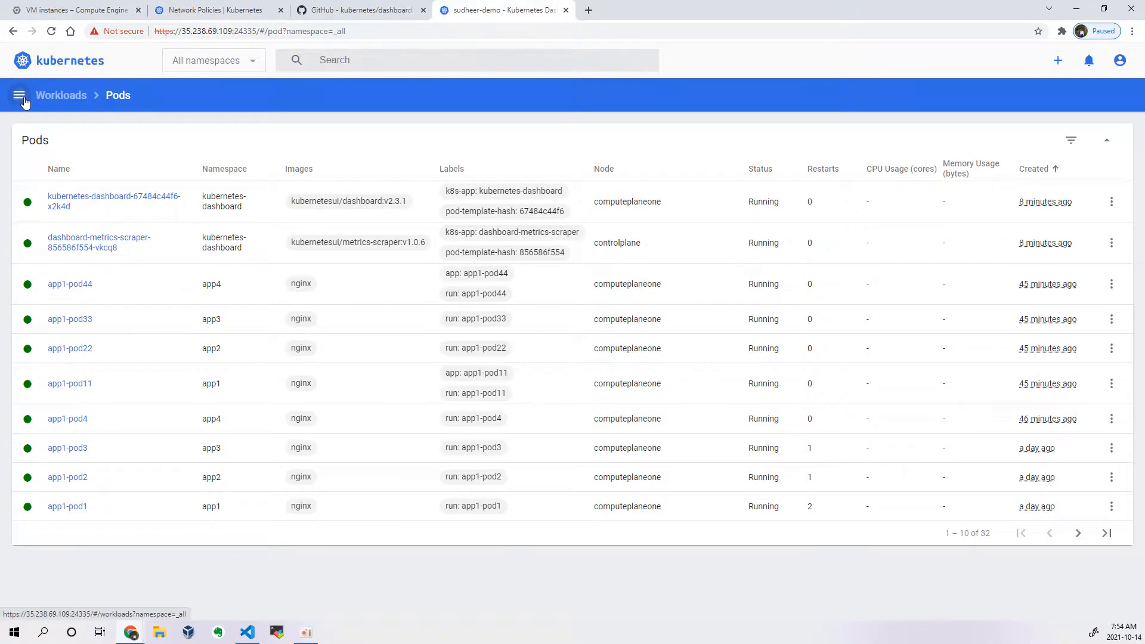
click(19, 96)
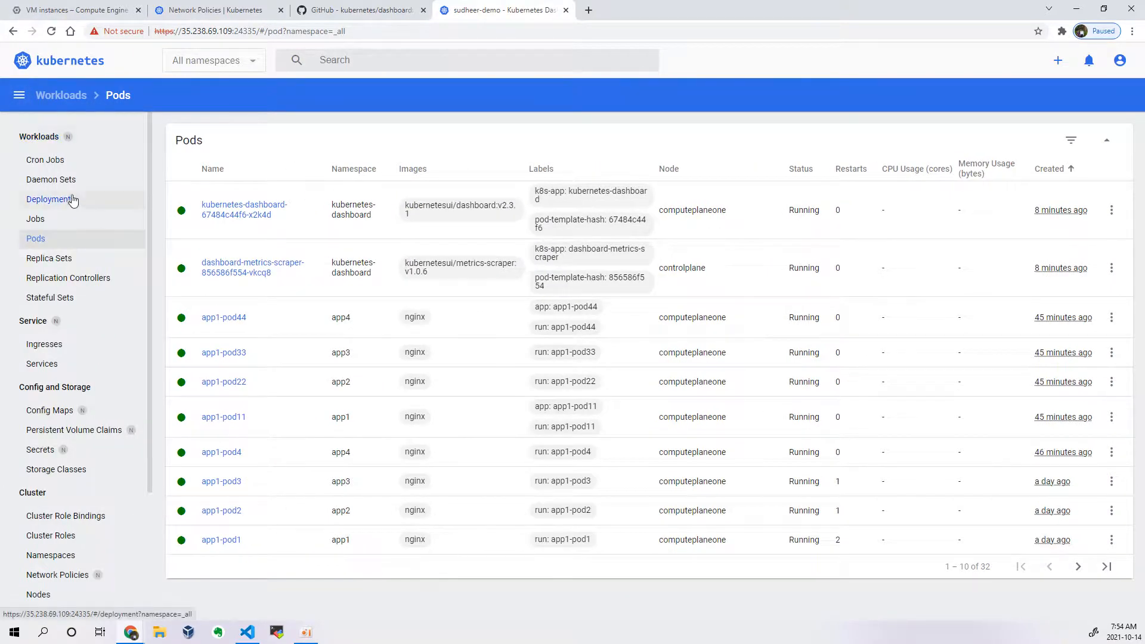
click(61, 95)
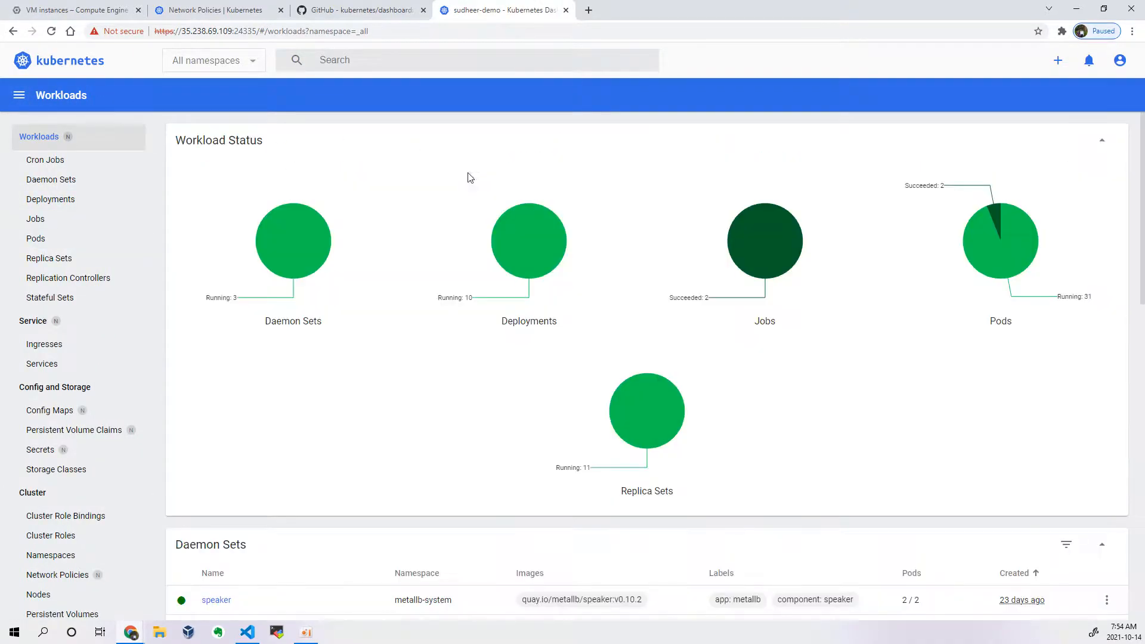
scroll(1001, 179, down, 6)
scroll(1001, 203, up, 4)
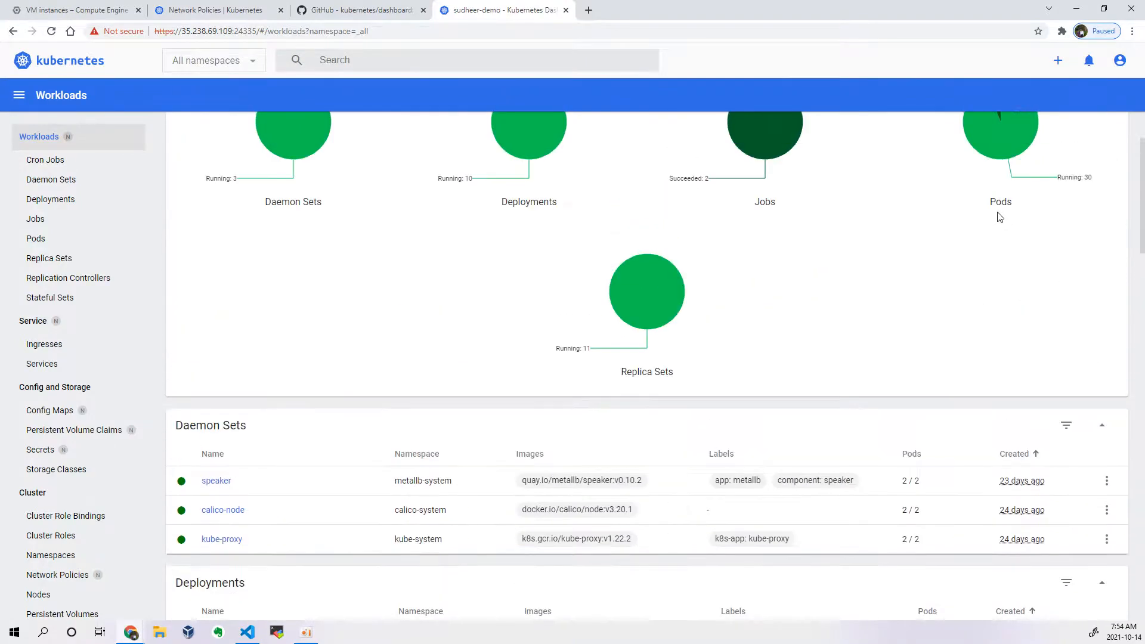
Step: Sign out of the Kubernetes Dashboard from the account options
scroll(1000, 218, up, 2)
click(1119, 63)
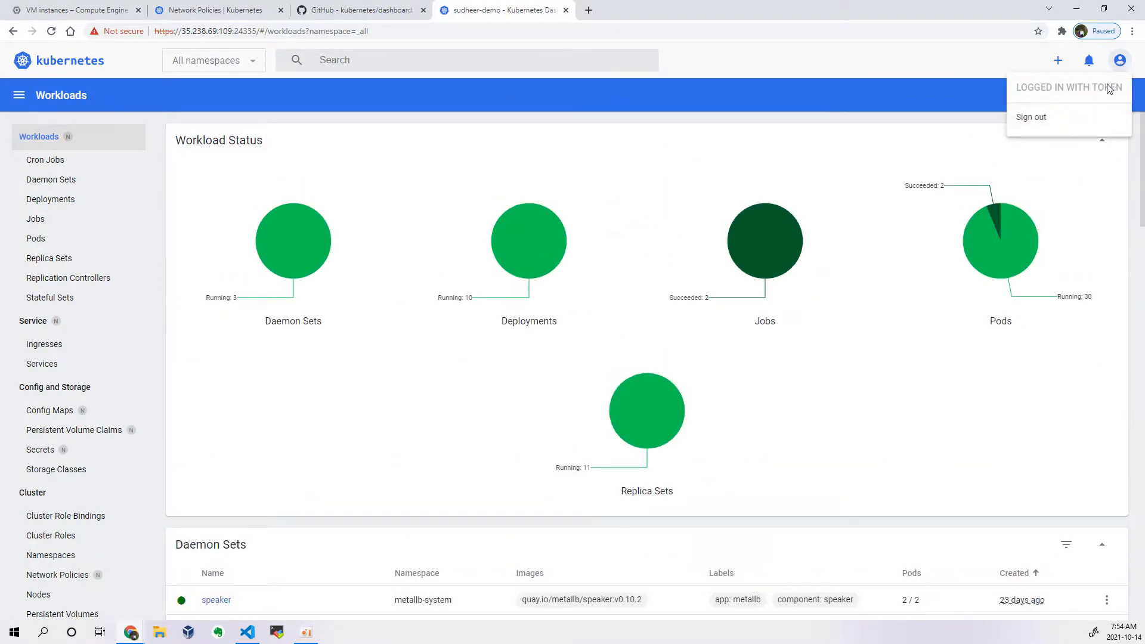
click(1037, 120)
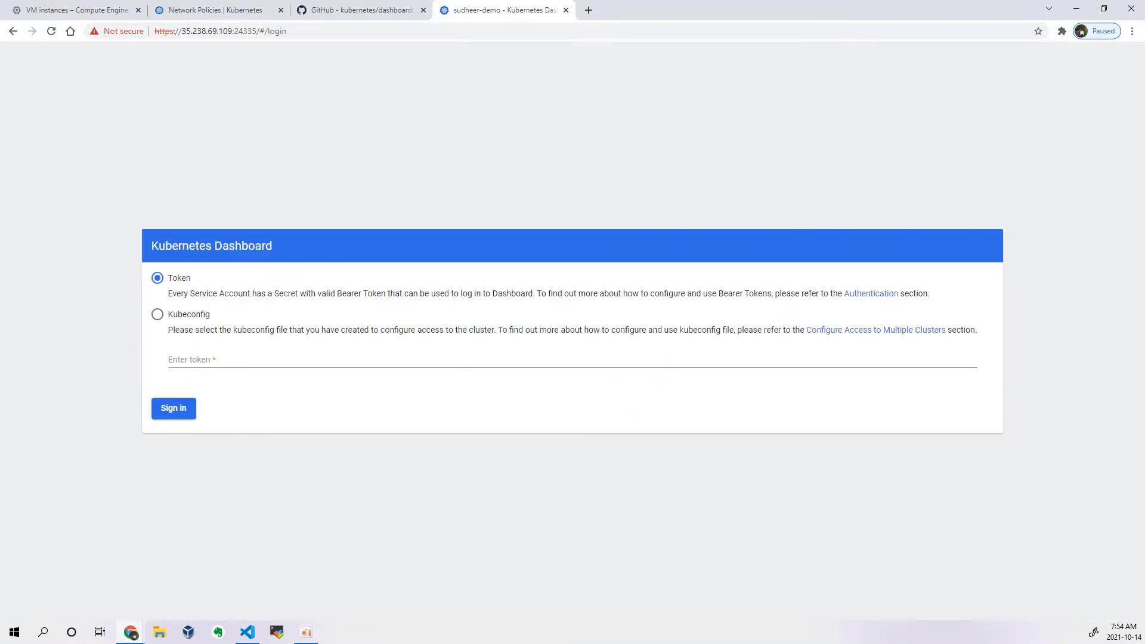